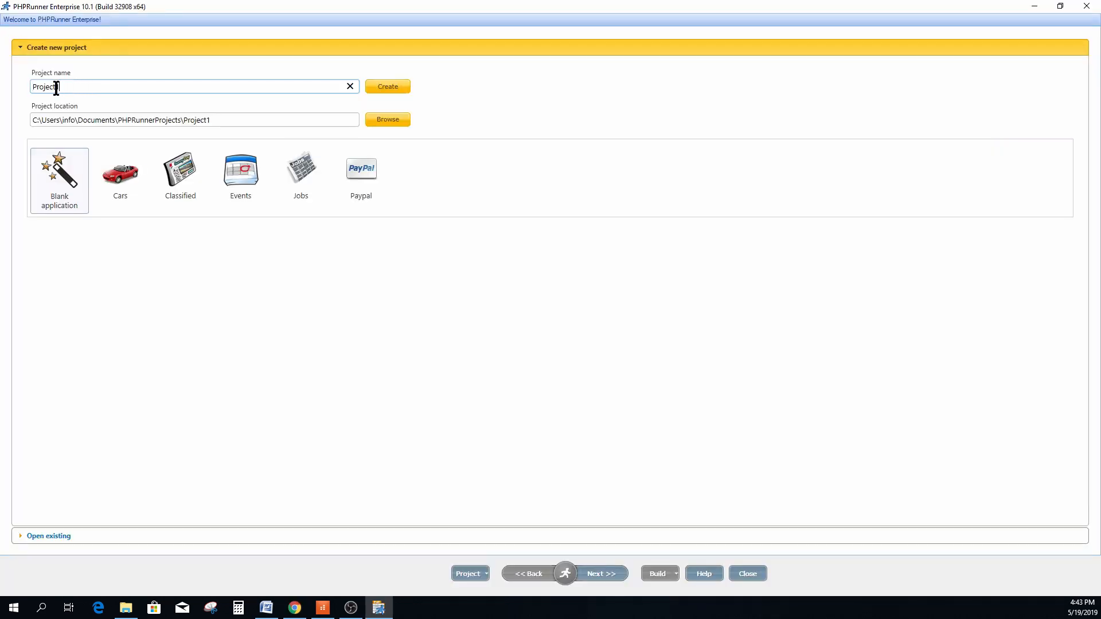
Name the new blank project UserMaintenance and create it.
left_click_drag(53, 86, 32, 86)
type("UserMaintenance")
left_click(390, 87)
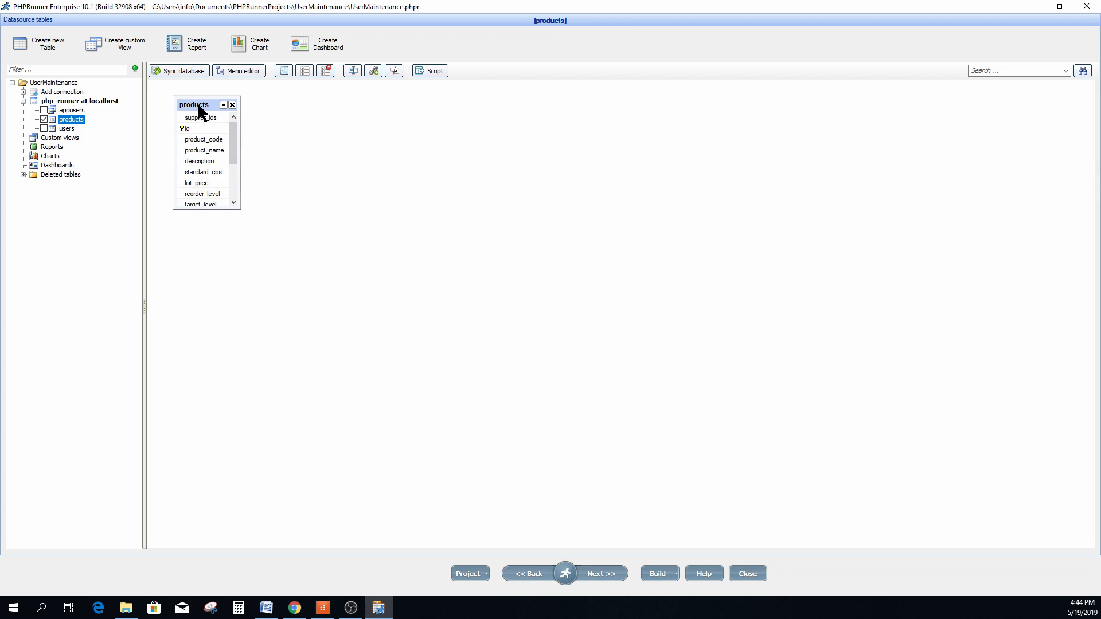
Advance past the Tables, SQL, Choose pages and Miscellaneous steps to Security.
left_click(597, 573)
left_click(600, 576)
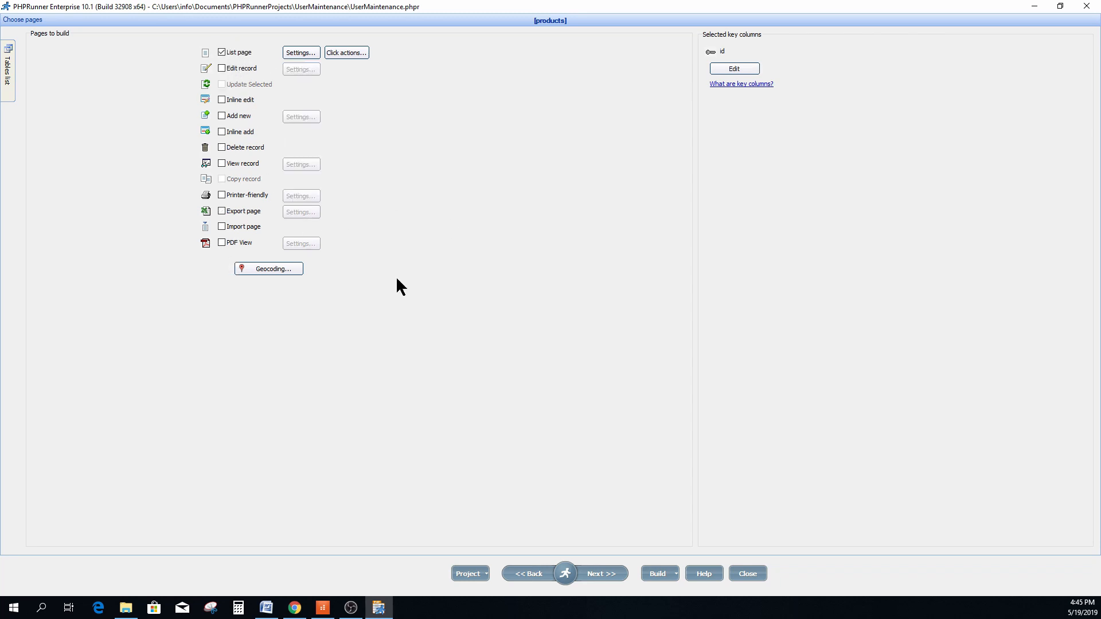
left_click(601, 575)
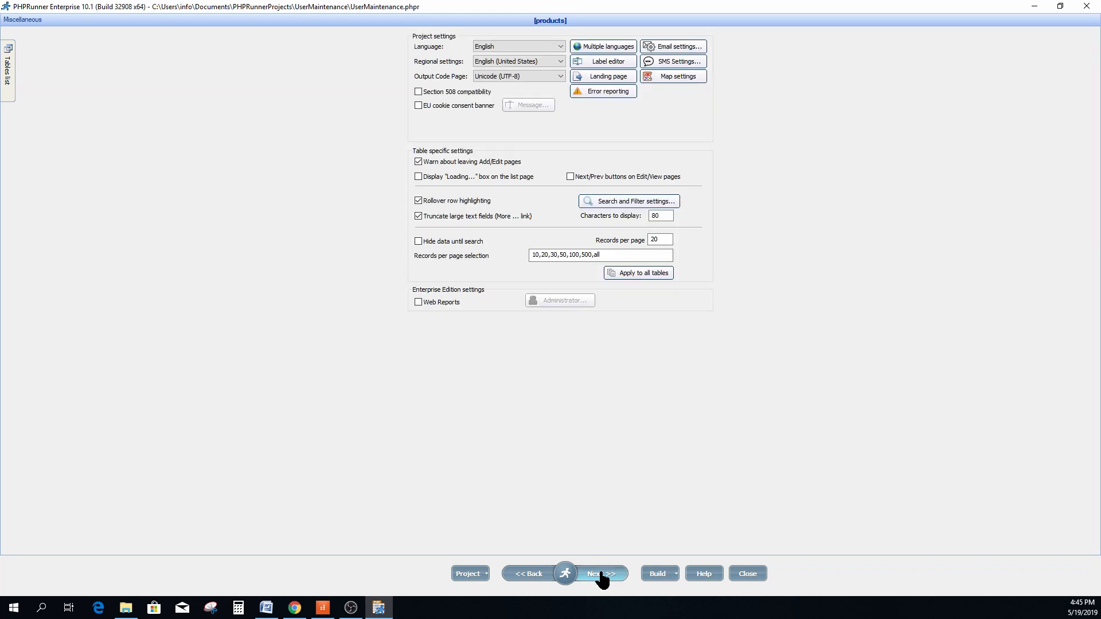
left_click(600, 575)
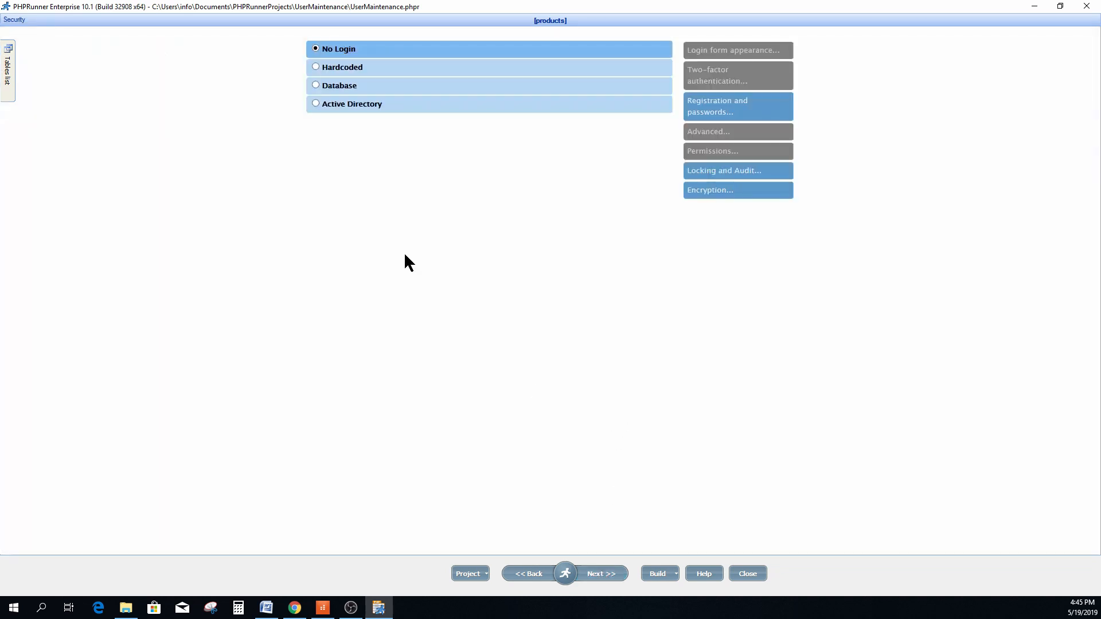
Use Database login on the users table: username email, password password, full name name.
left_click(371, 88)
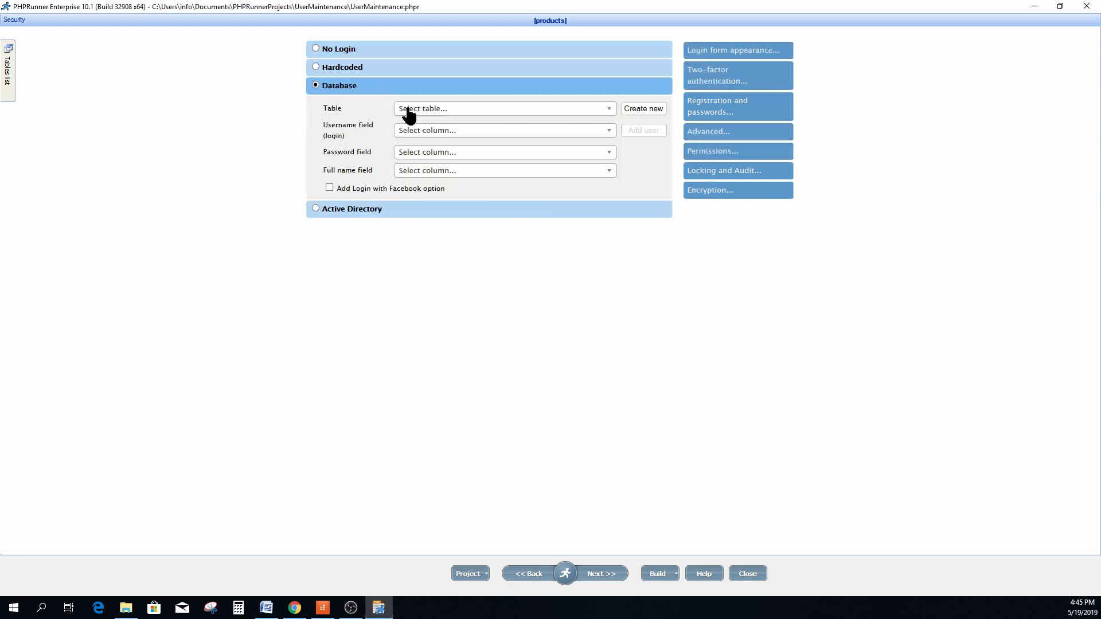
left_click(610, 110)
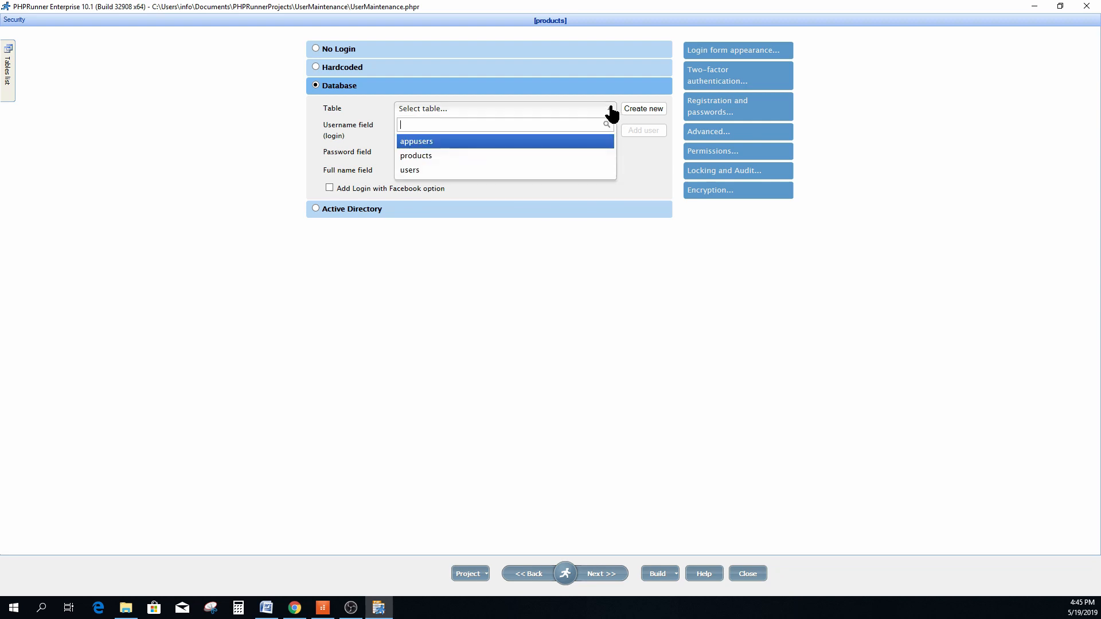
left_click(425, 171)
left_click(447, 132)
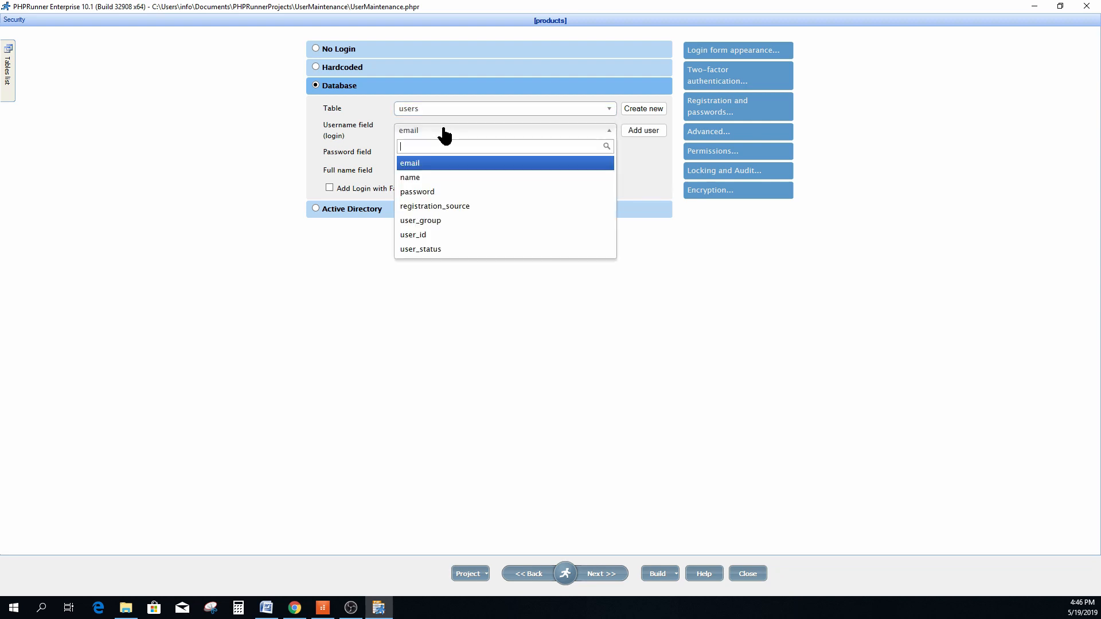
left_click(419, 164)
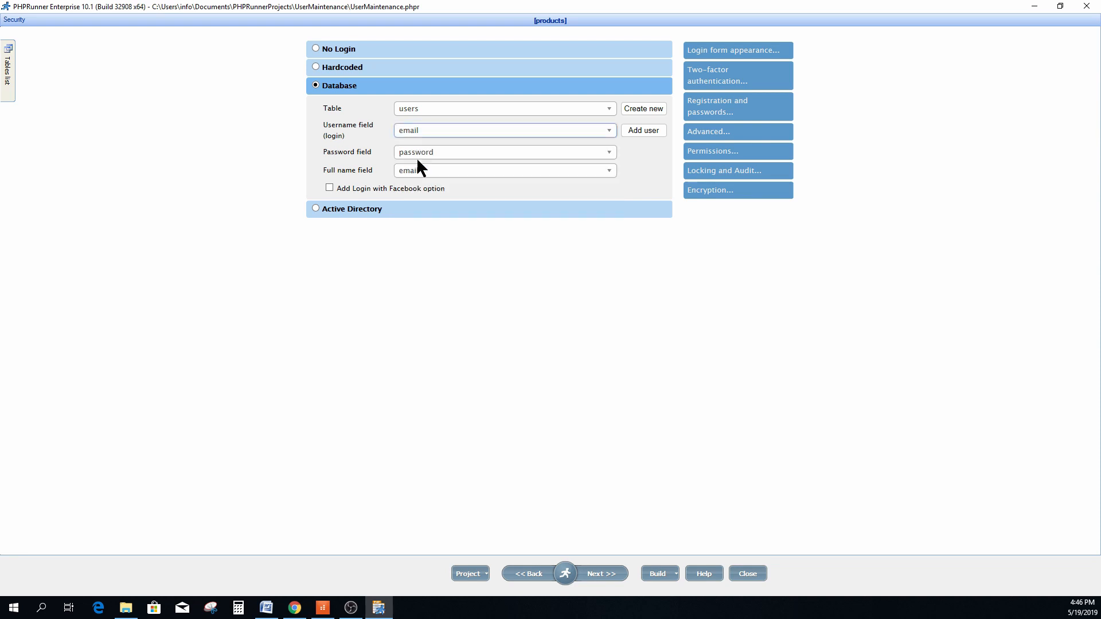
left_click(450, 153)
left_click(430, 213)
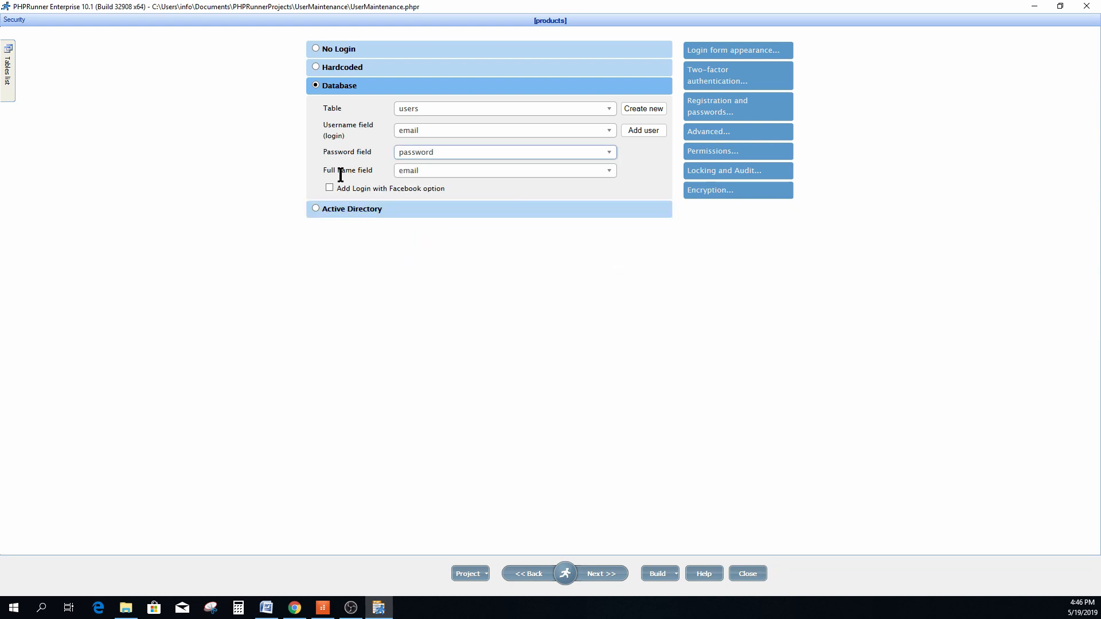
left_click(423, 174)
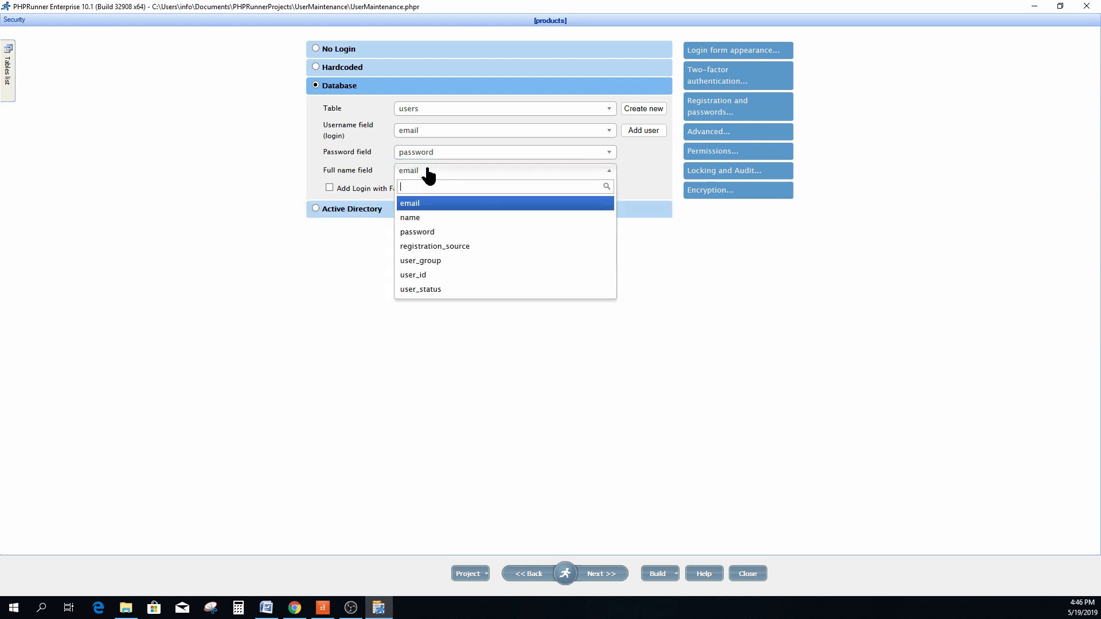
left_click(414, 220)
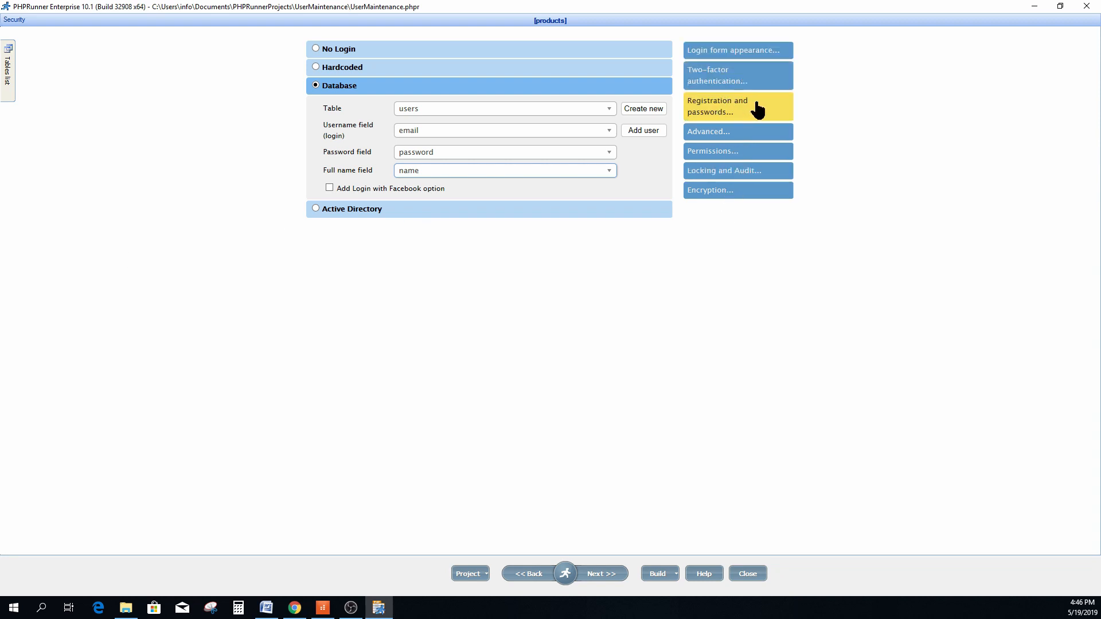
left_click(743, 109)
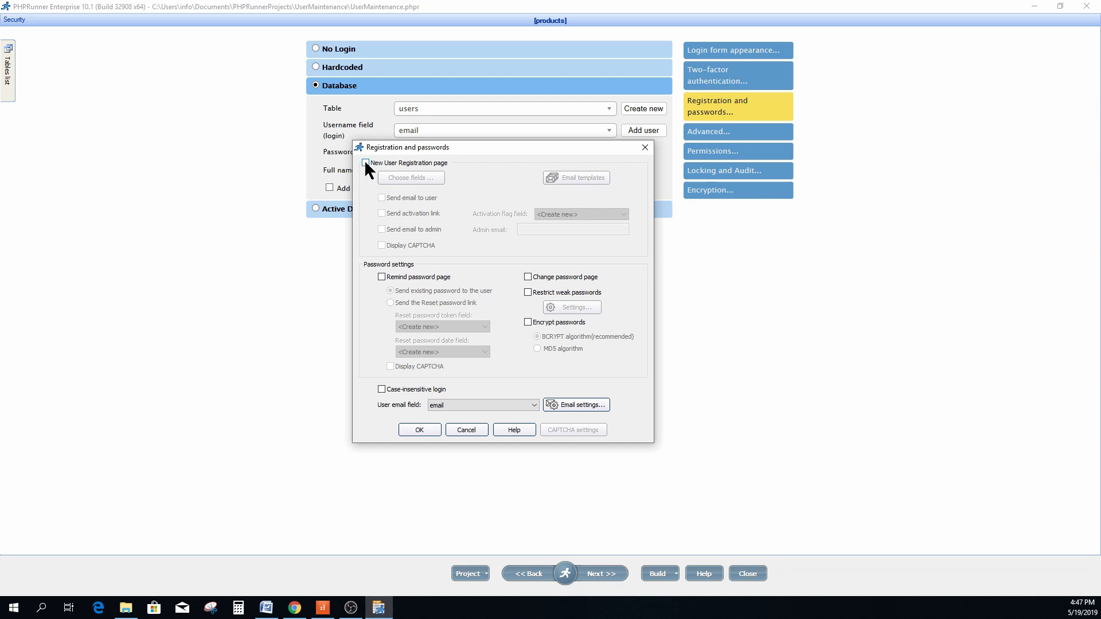
Enable the registration page with name added, plus remind-password and change-password pages.
left_click(366, 163)
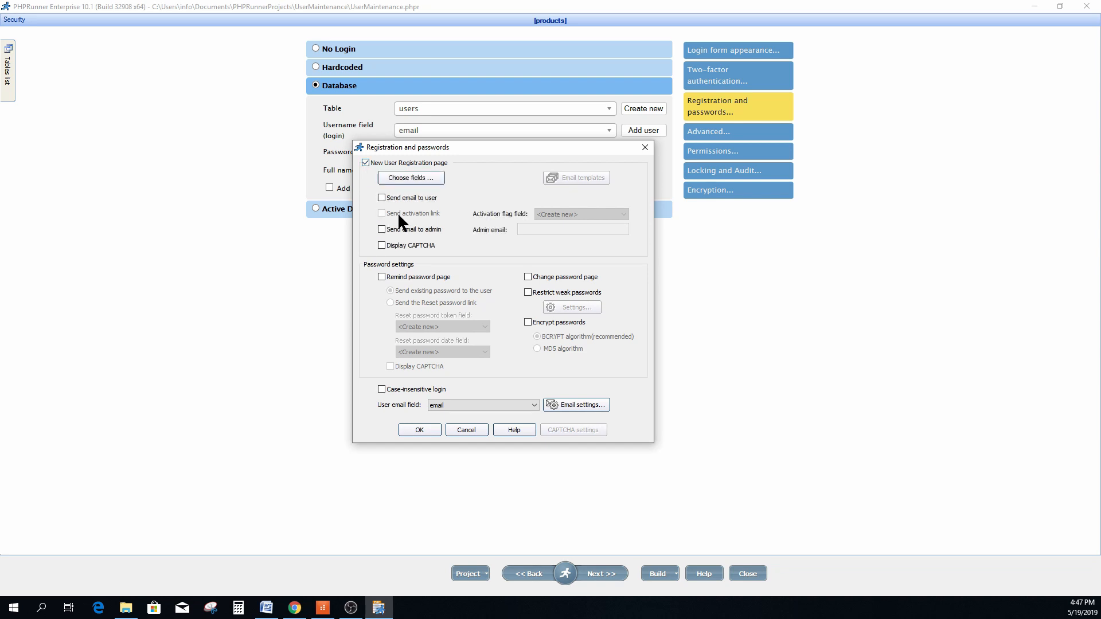
left_click(408, 177)
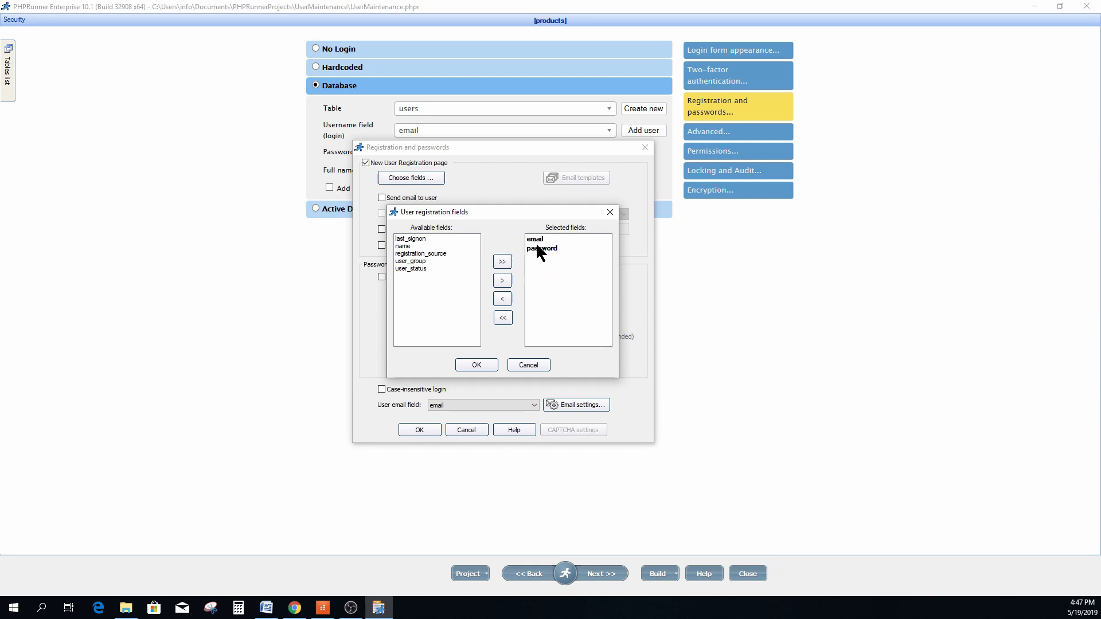
left_click(404, 248)
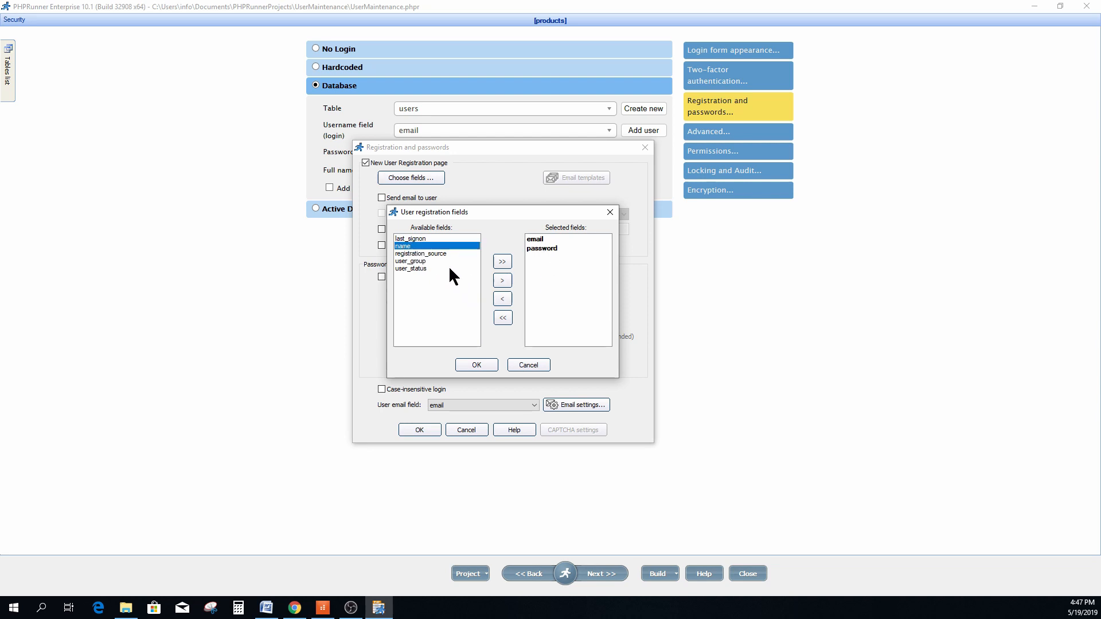
left_click(500, 279)
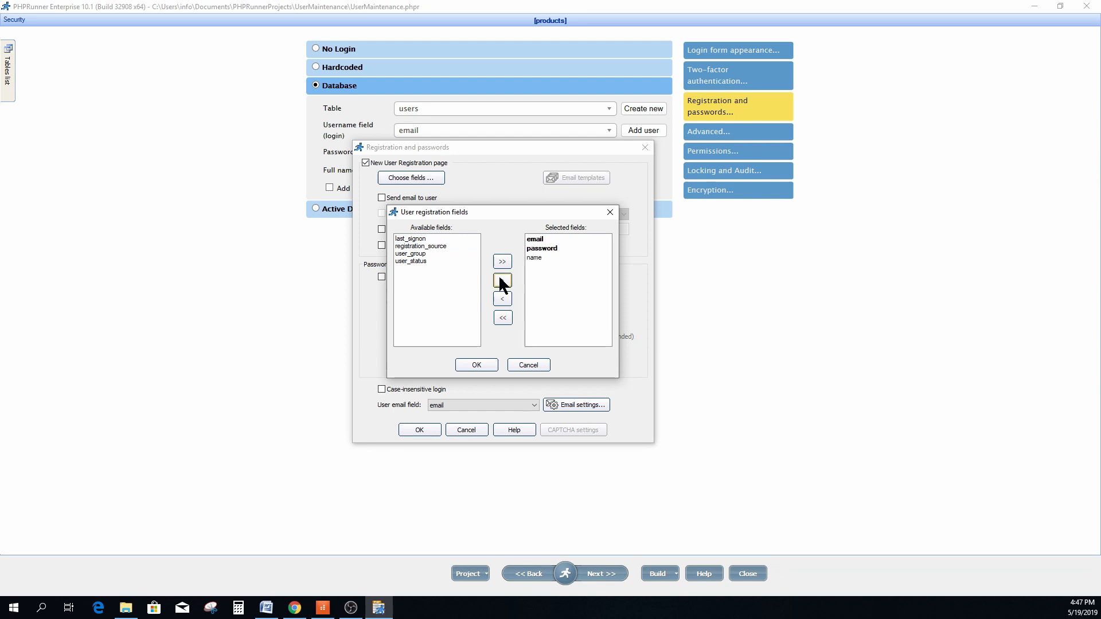
key("Return")
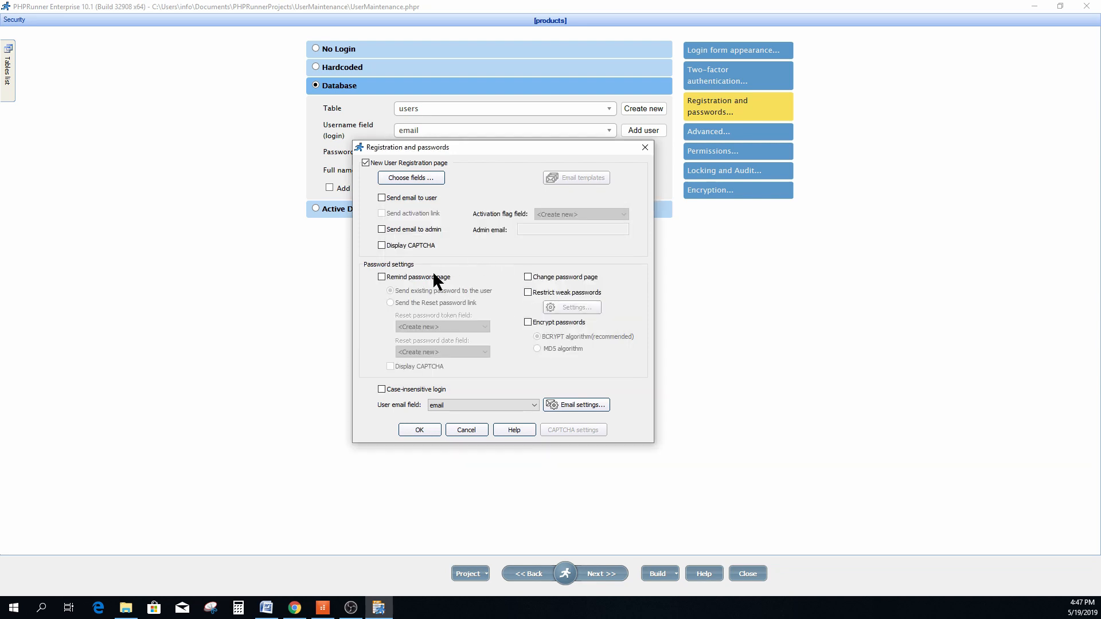
left_click(381, 277)
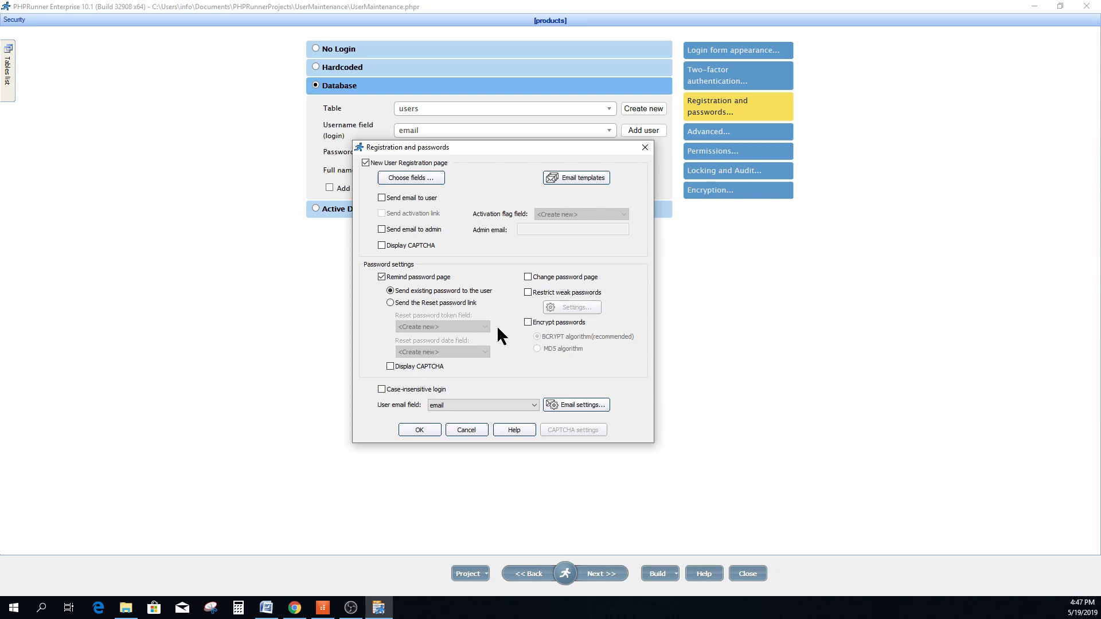
left_click(527, 276)
left_click(426, 429)
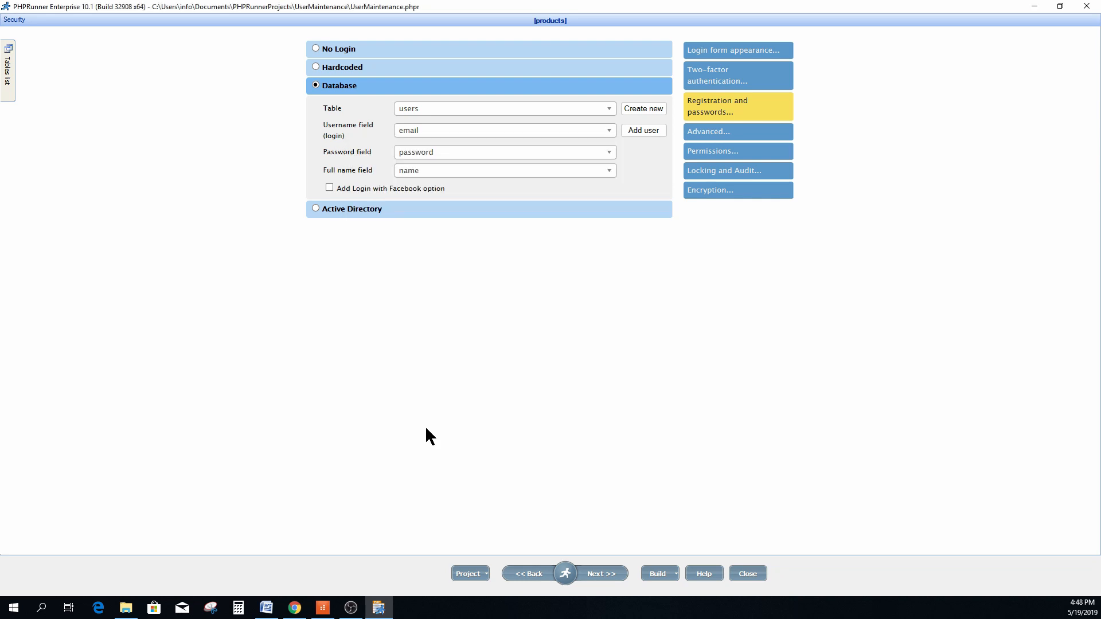
Go to the Page Designer and open the register page under Common pages.
left_click(602, 575)
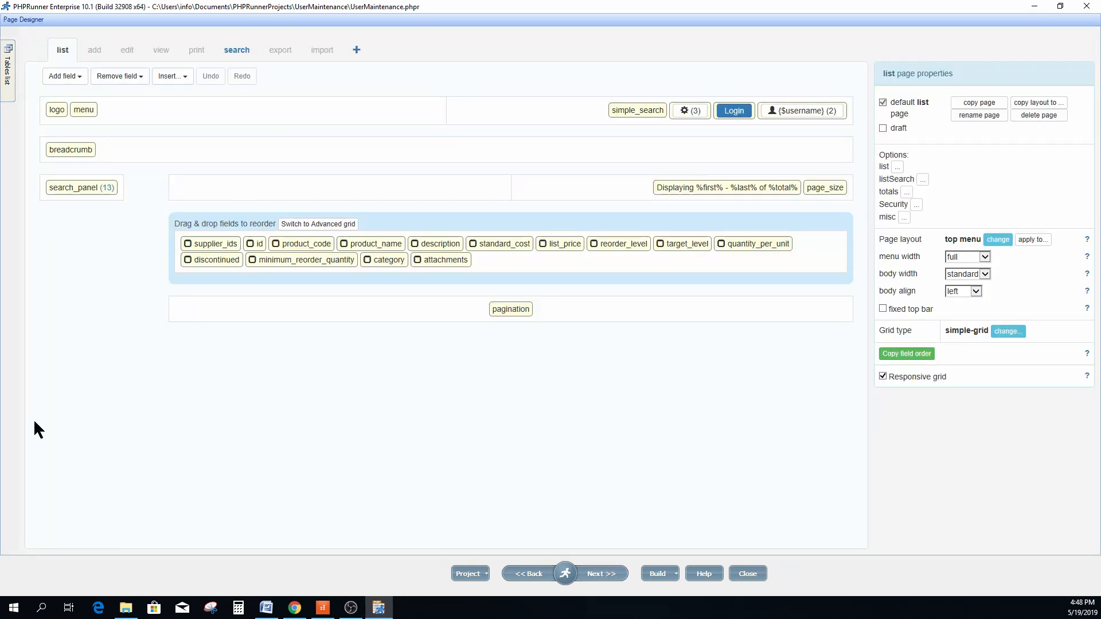
left_click(10, 69)
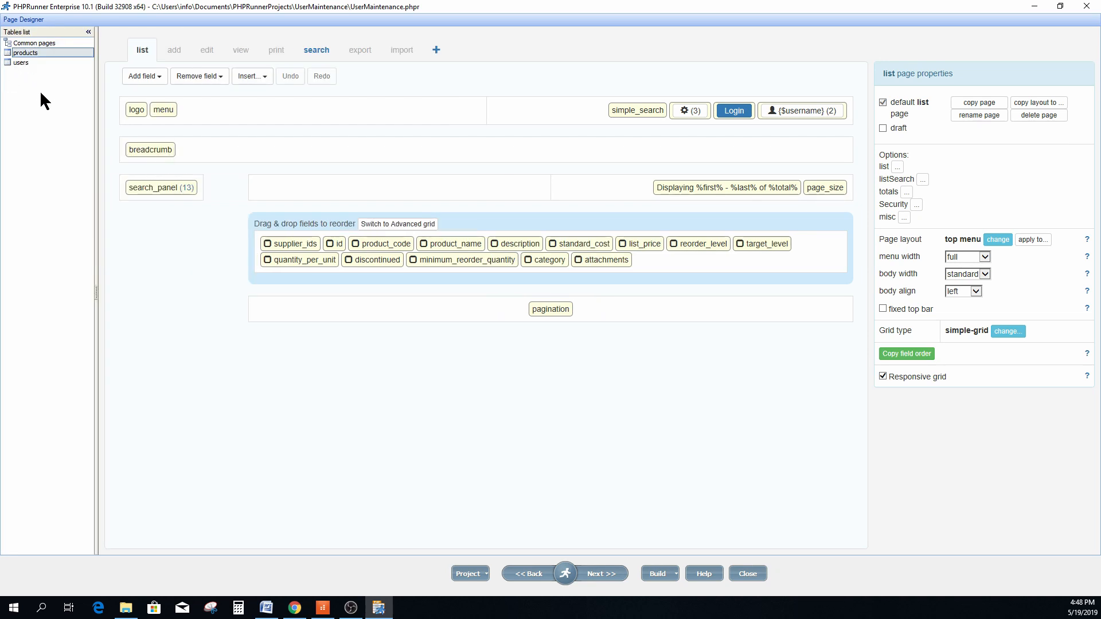
left_click(44, 42)
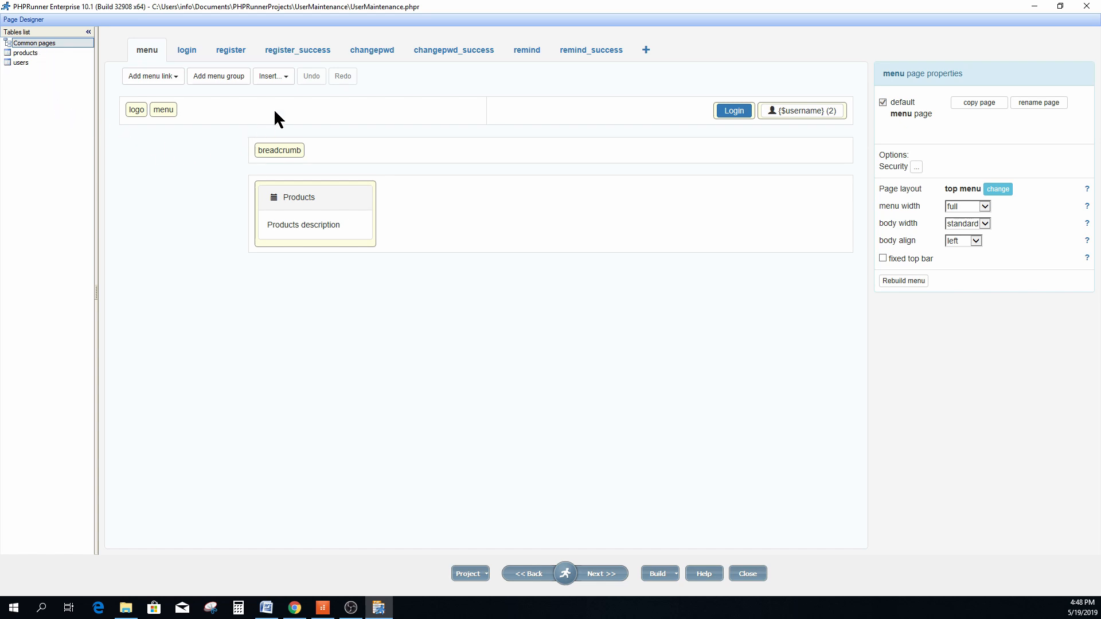
left_click(232, 54)
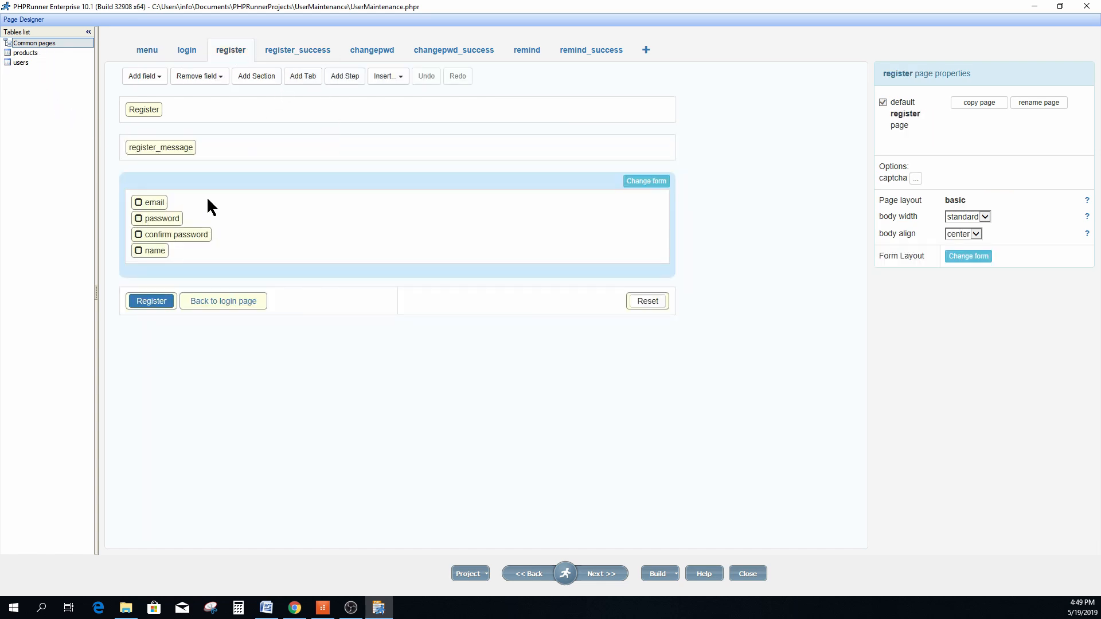
Move the name field to the top of the register form, above email and passwords.
left_click(153, 208)
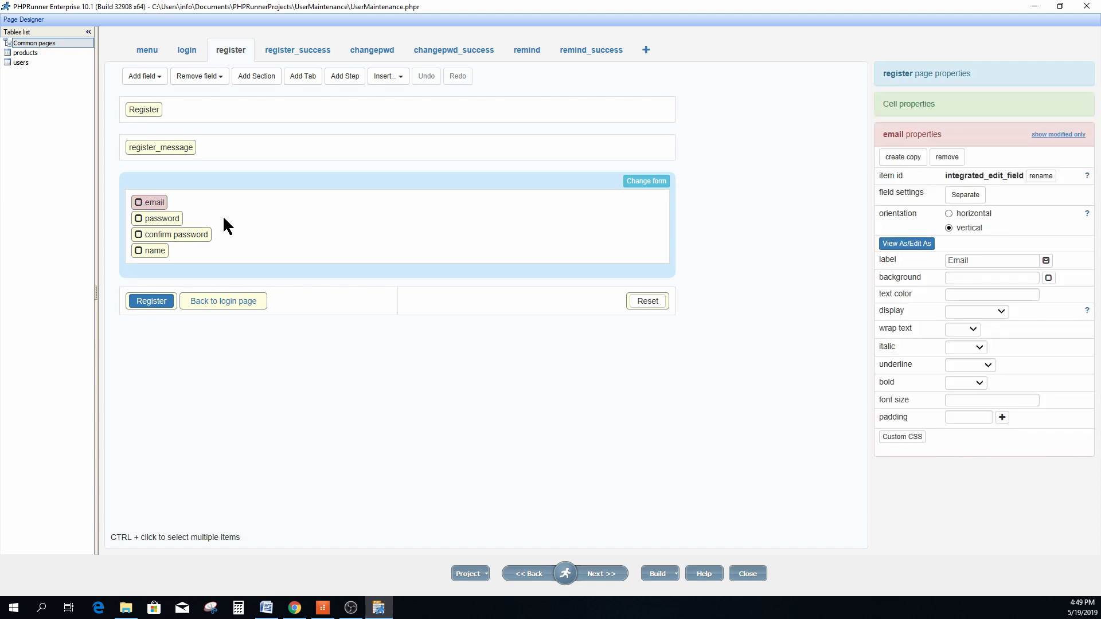
left_click(170, 220)
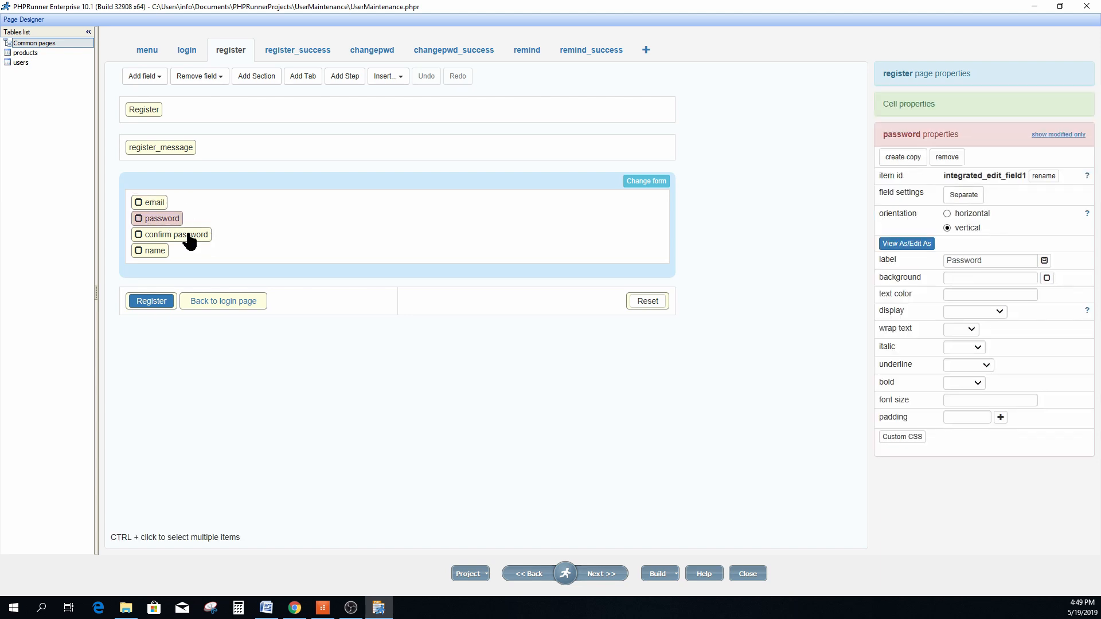
left_click(188, 235)
left_click(160, 256)
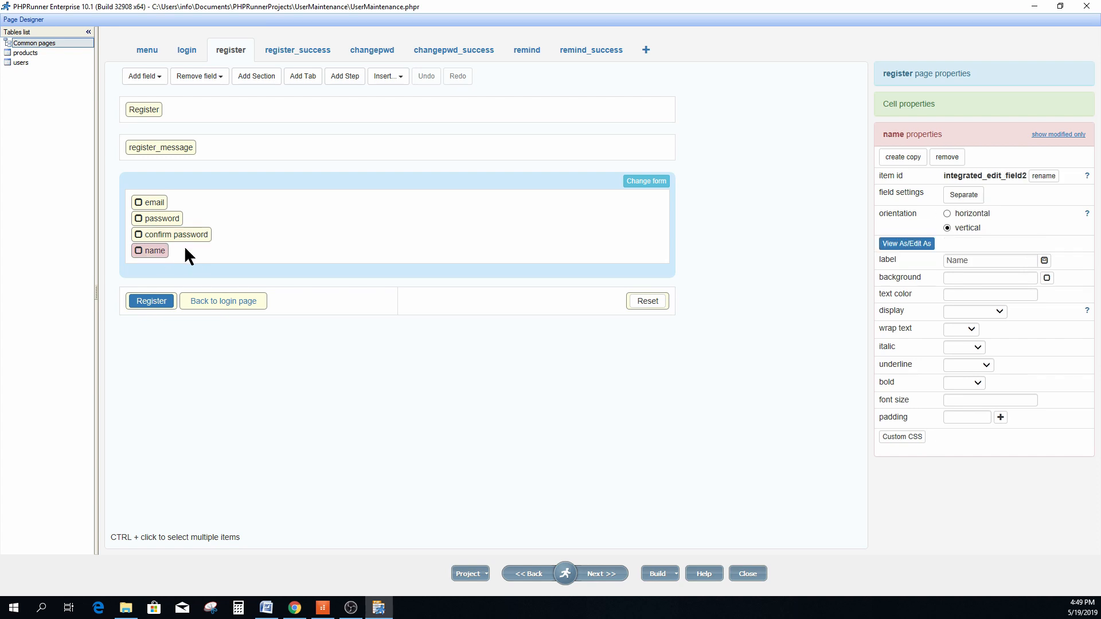
left_click_drag(155, 255, 213, 214)
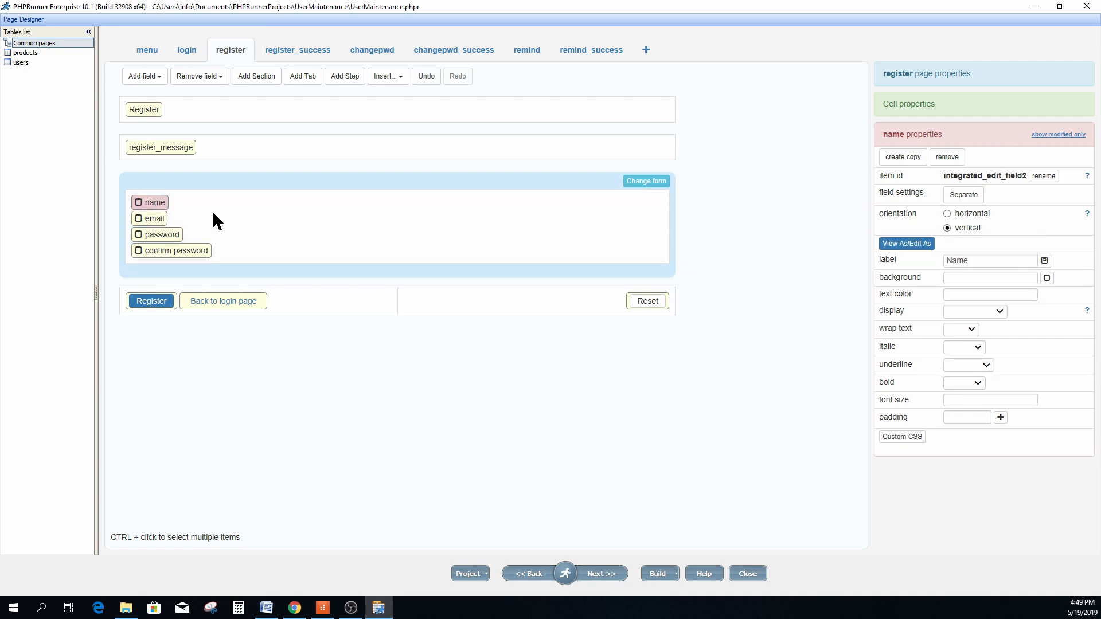
left_click(227, 208)
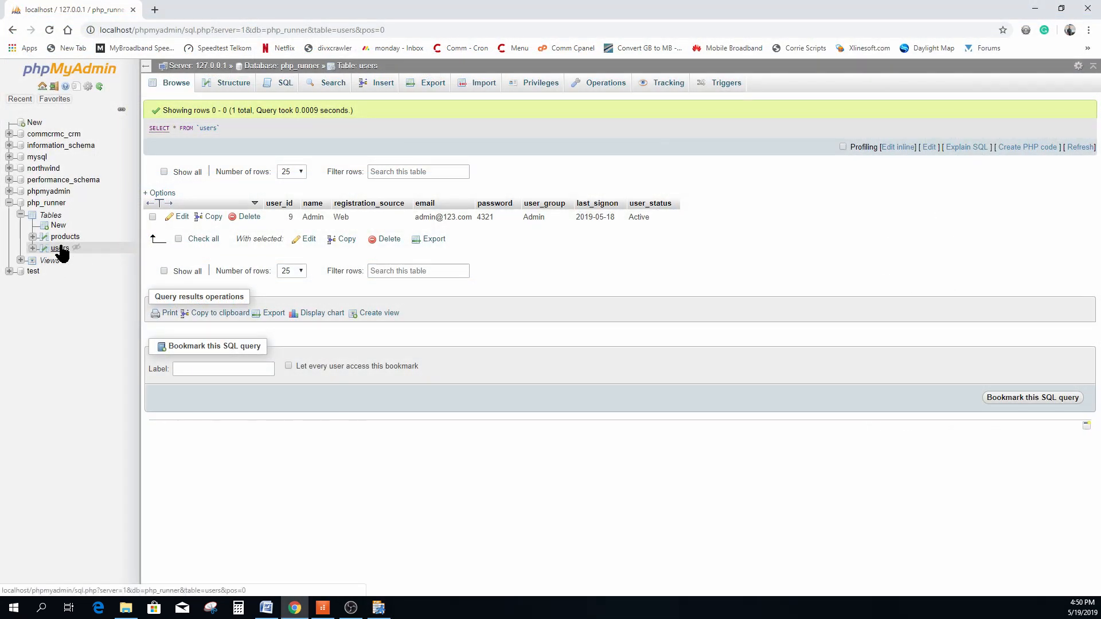
Review the users table's column structure in phpMyAdmin, then return to PHPRunner.
left_click(240, 84)
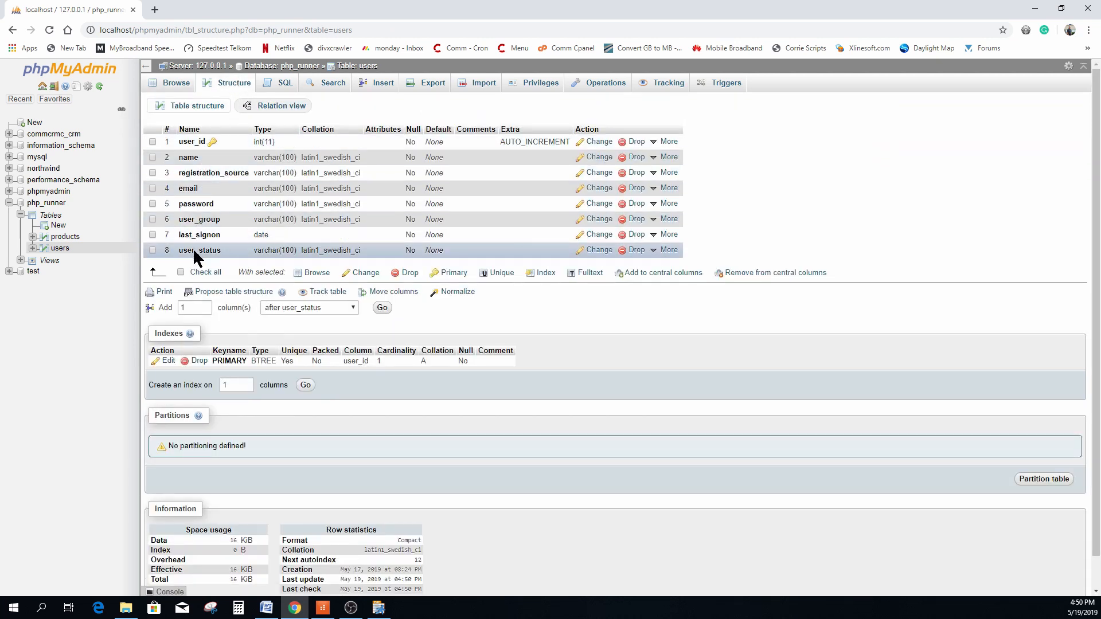
left_click(379, 607)
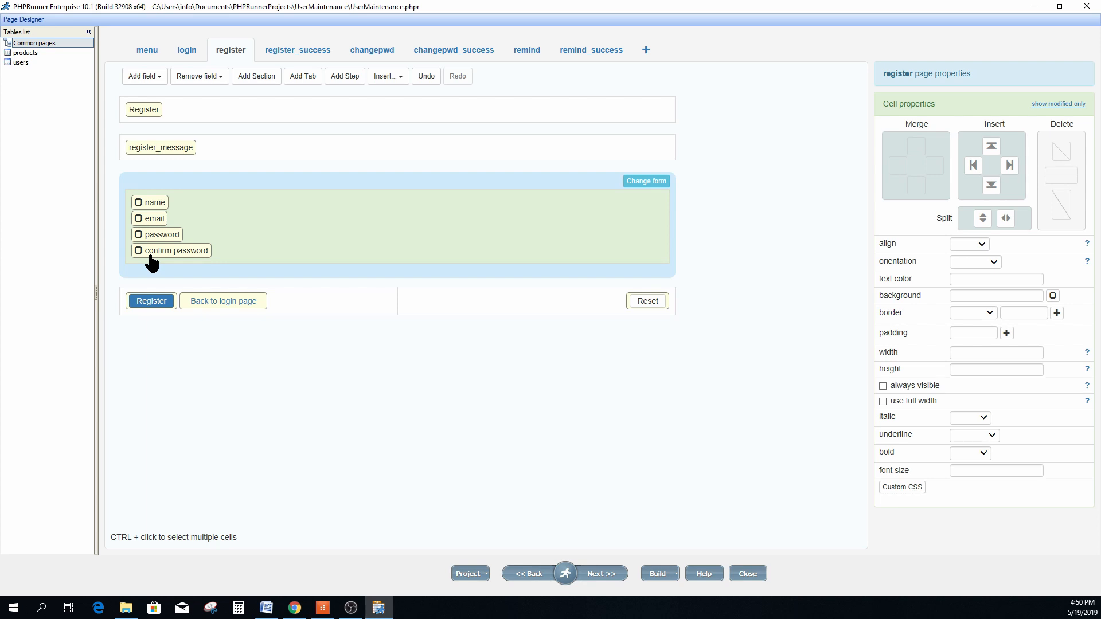
Review the Before registration event, which sets user_group to 'General'.
left_click(597, 572)
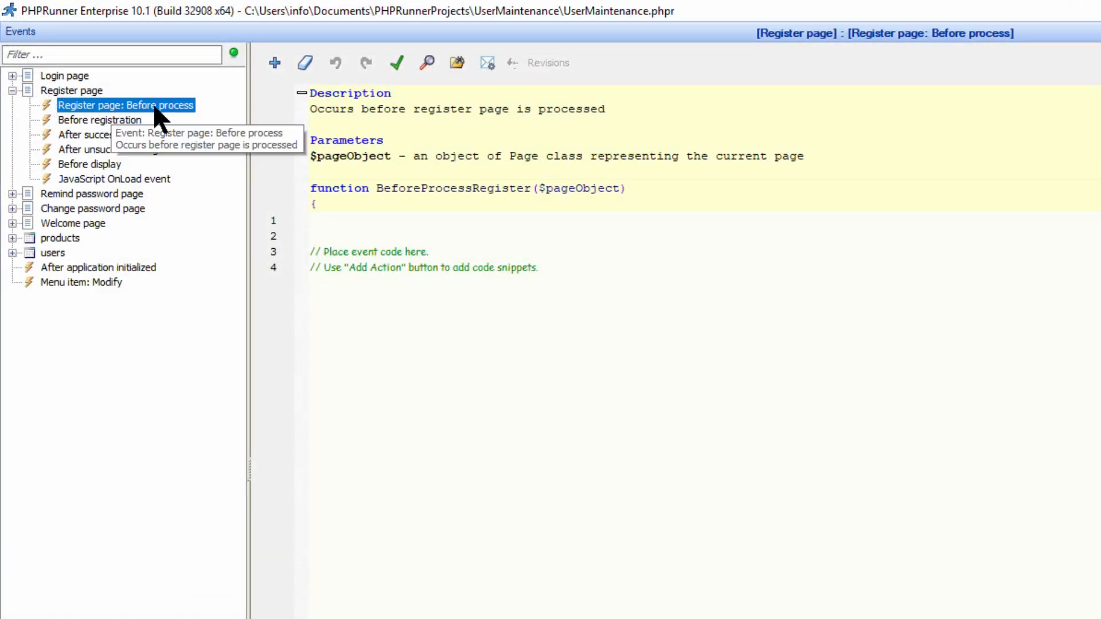
left_click(113, 122)
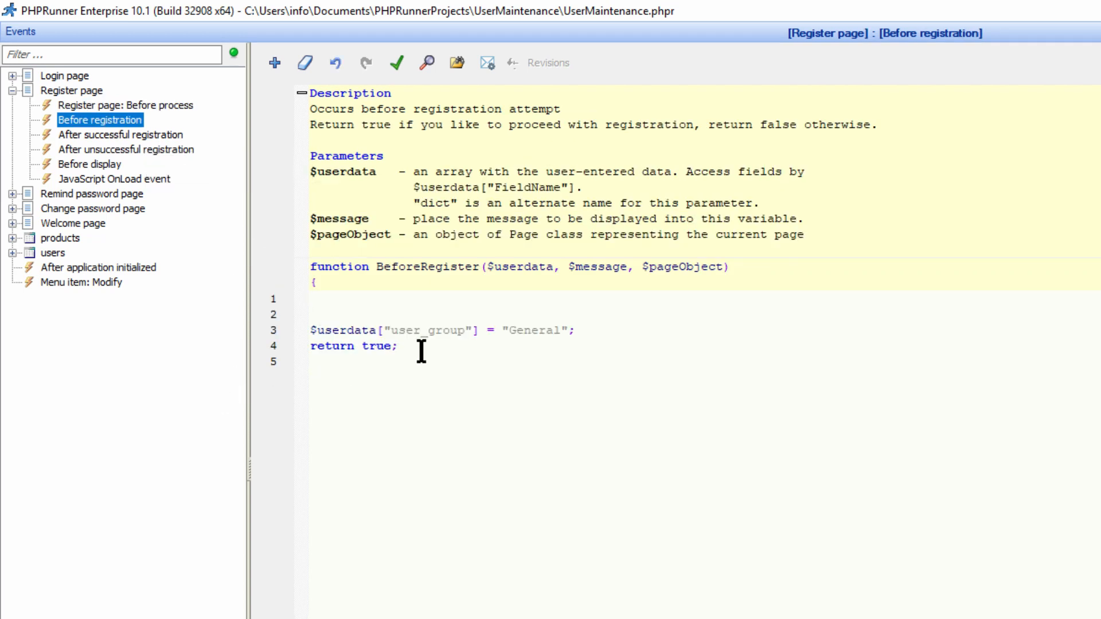
left_click_drag(422, 351, 304, 334)
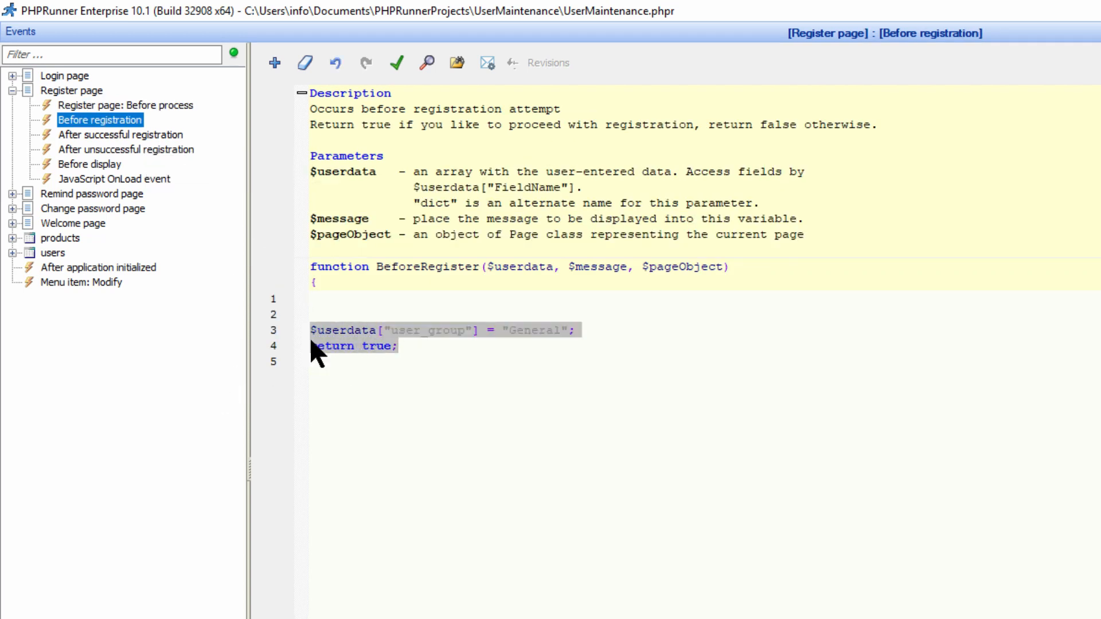
left_click(438, 360)
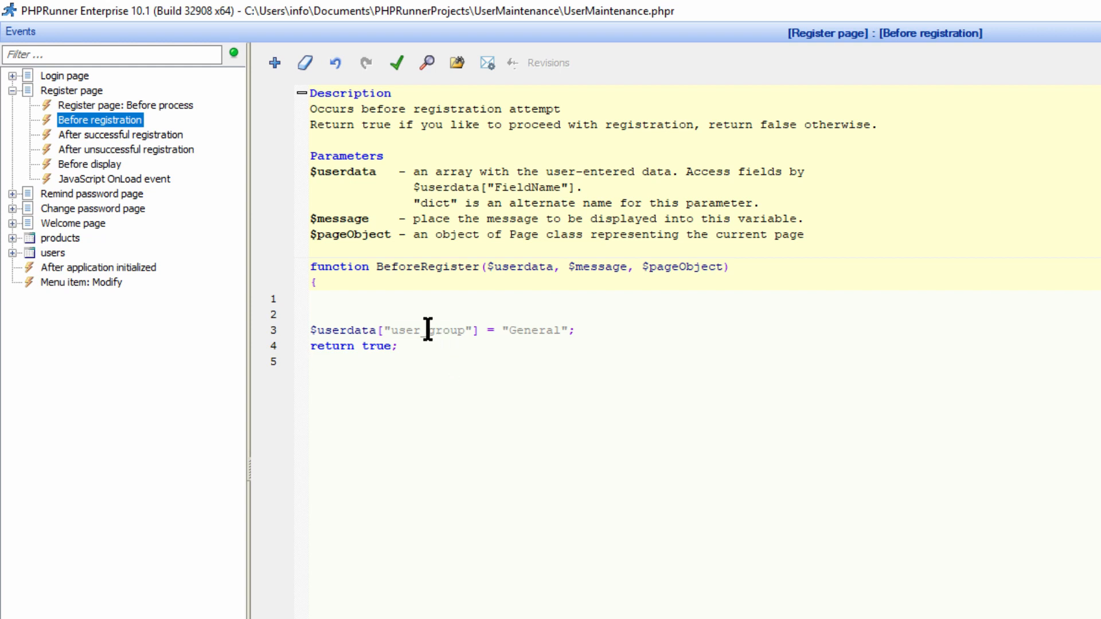
double_click(427, 330)
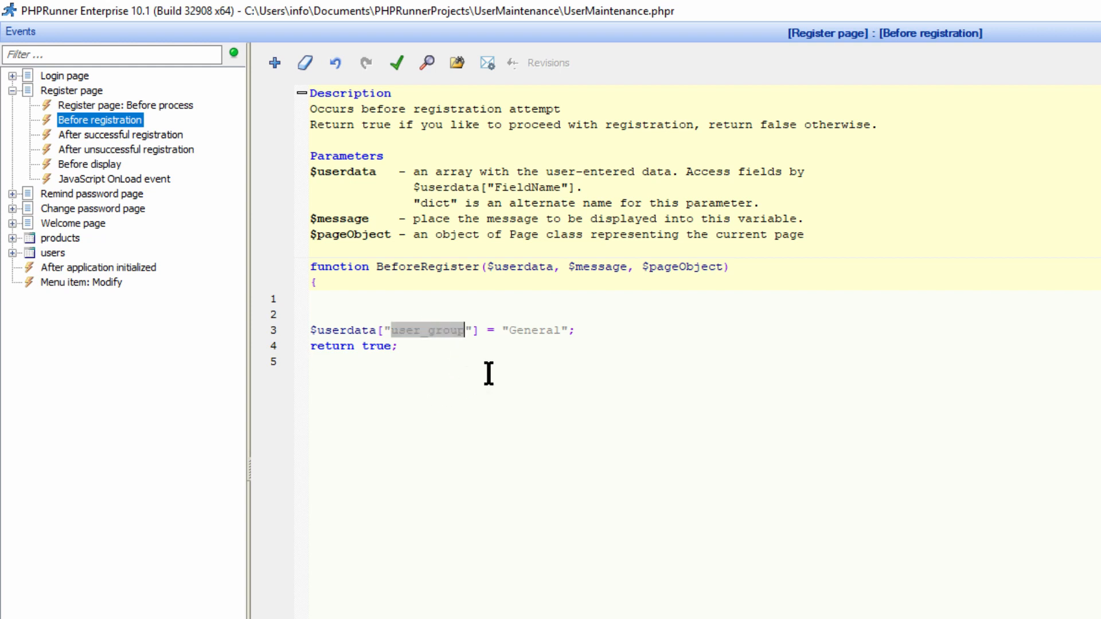
double_click(528, 330)
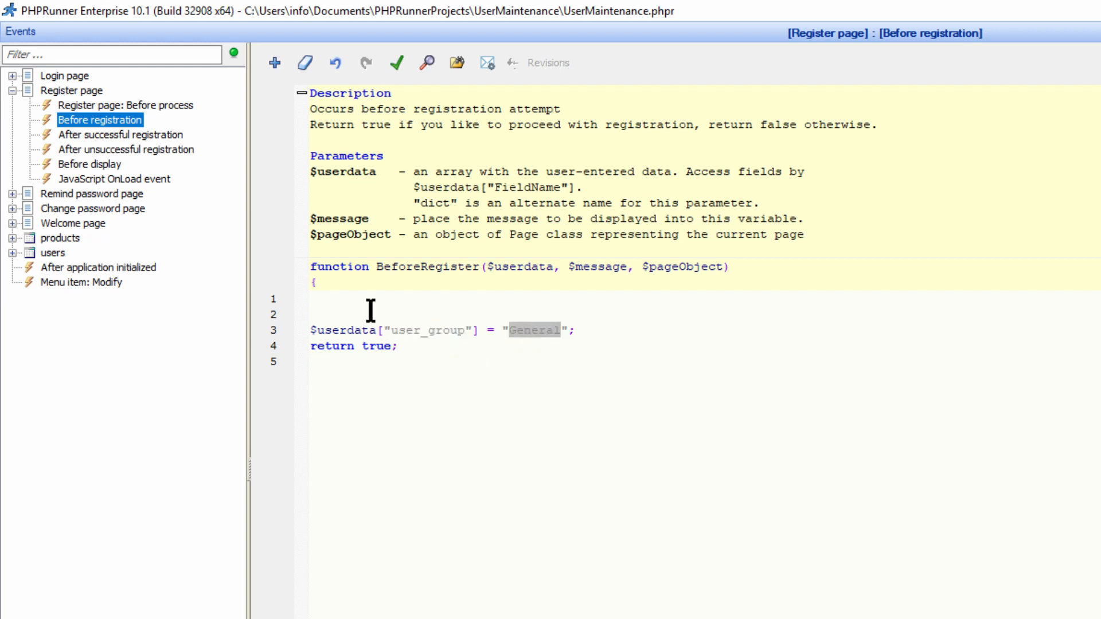
left_click(409, 349)
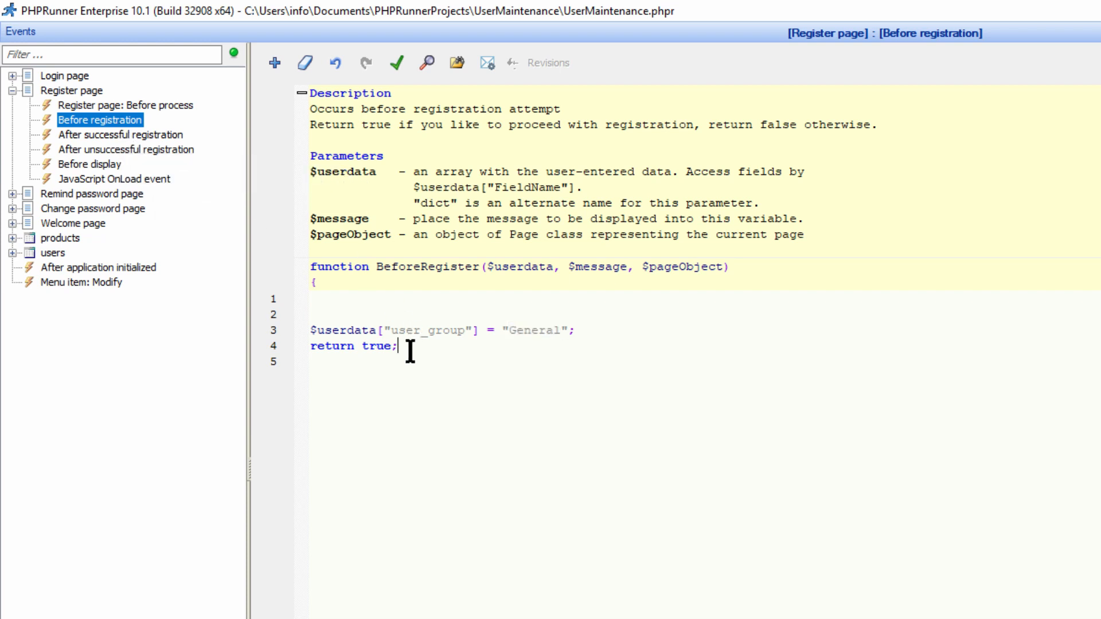
Review the After successful registration event setting registration_source 'Web' and user_status 'Active'.
left_click(114, 135)
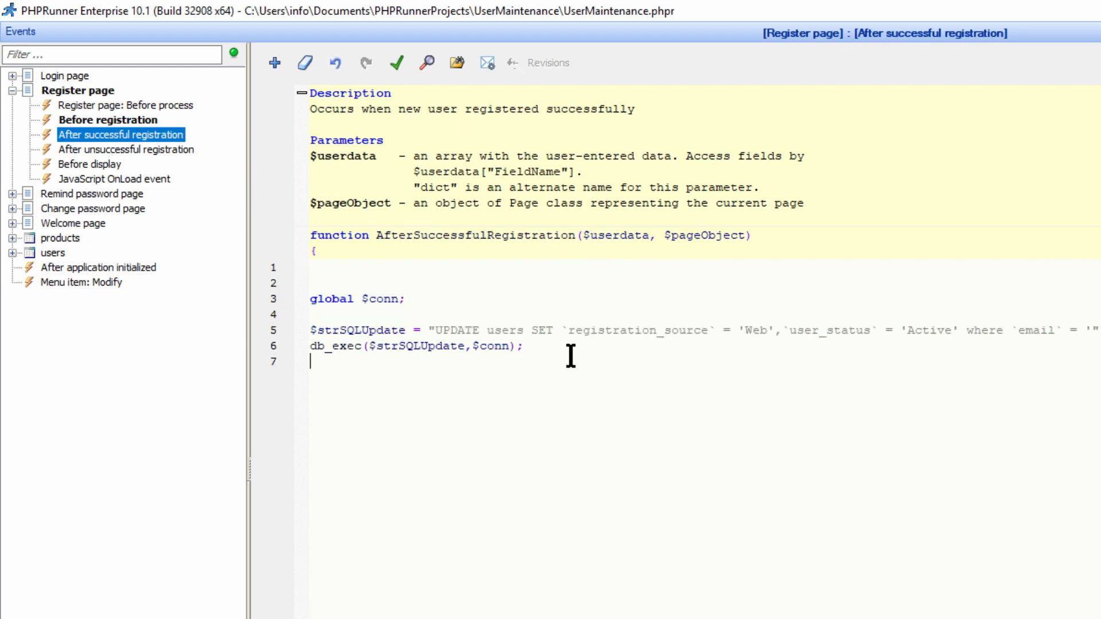
double_click(656, 330)
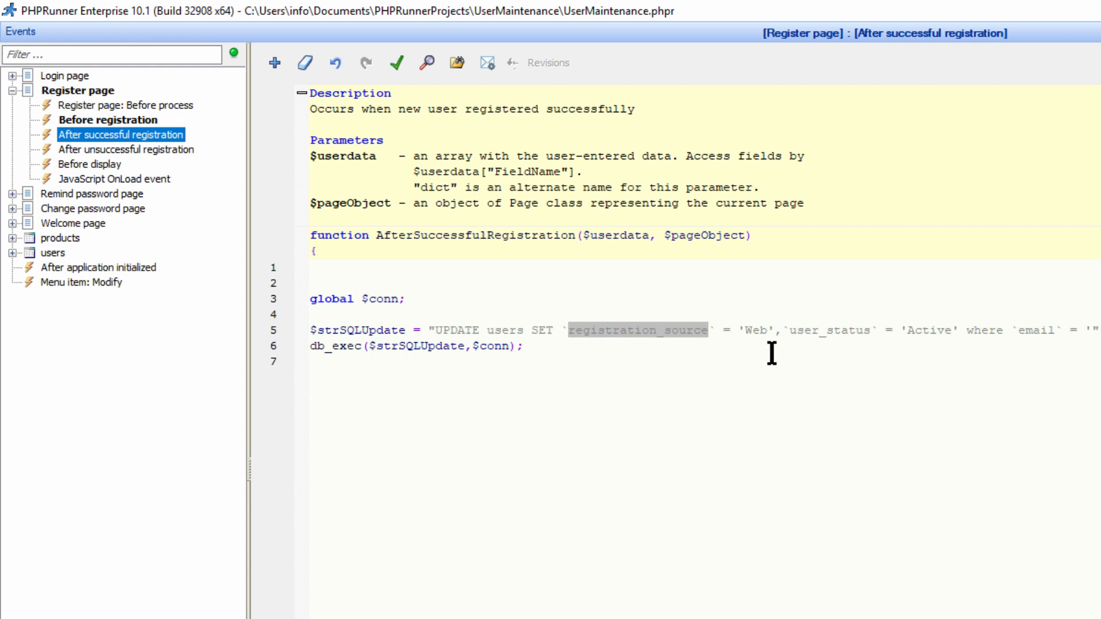
double_click(758, 331)
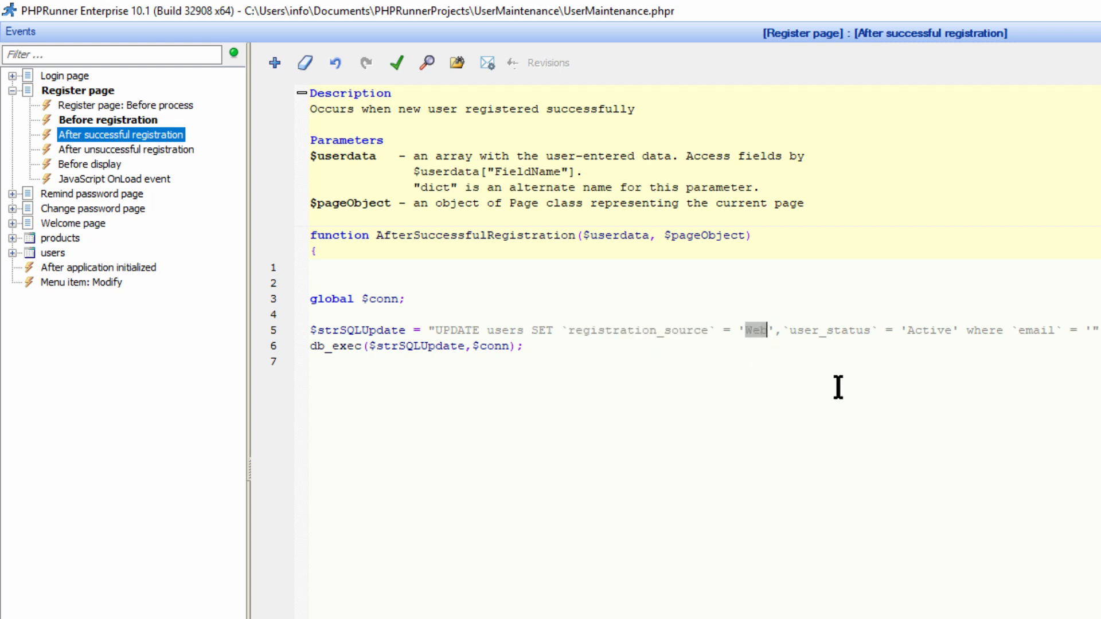
double_click(831, 331)
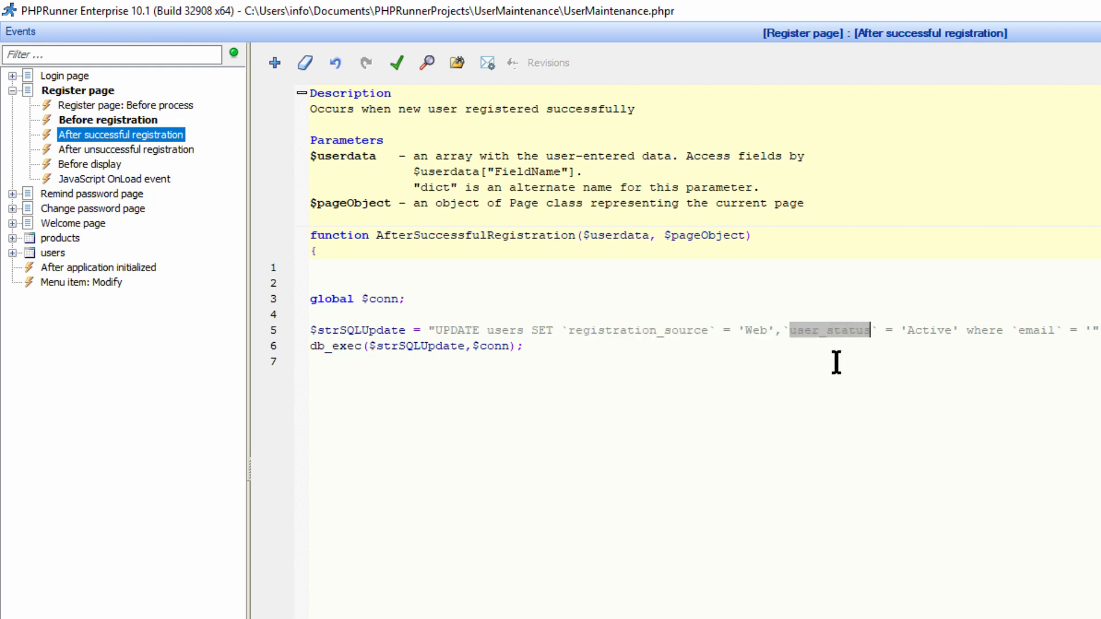
double_click(929, 330)
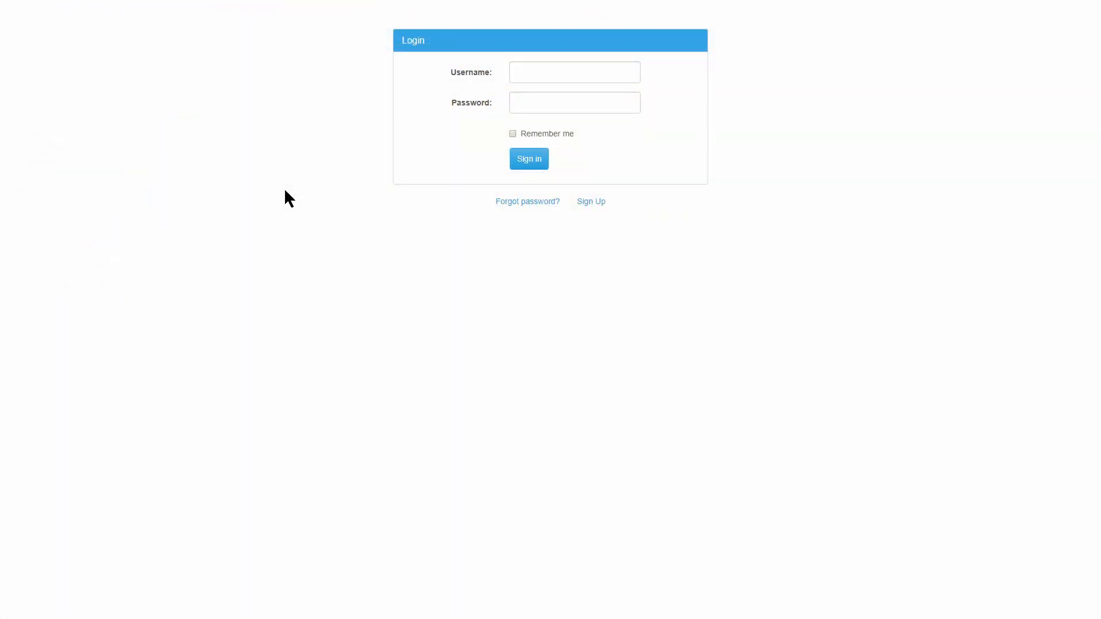
Sign up a new user with name, email and a password in the web app.
left_click(594, 203)
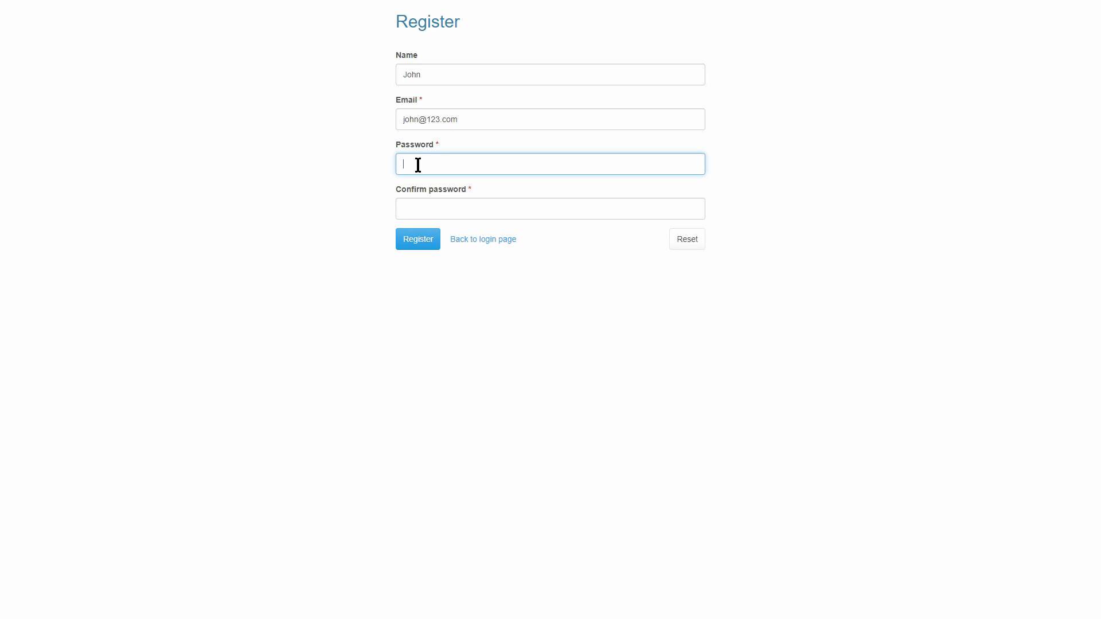
type("23")
left_click(423, 205)
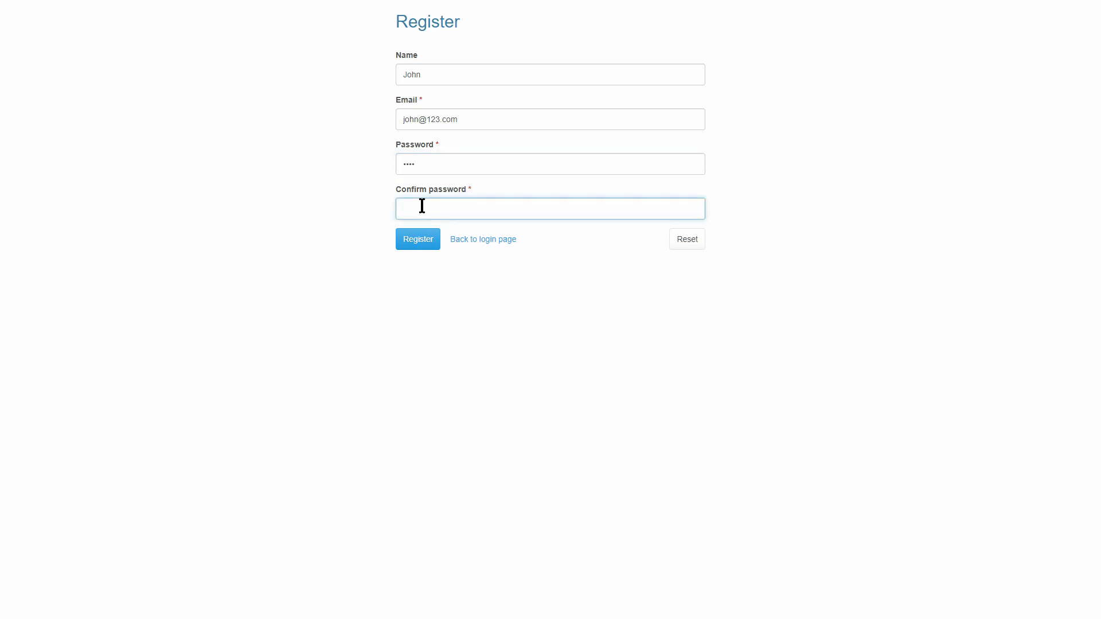
type("1234")
left_click(416, 239)
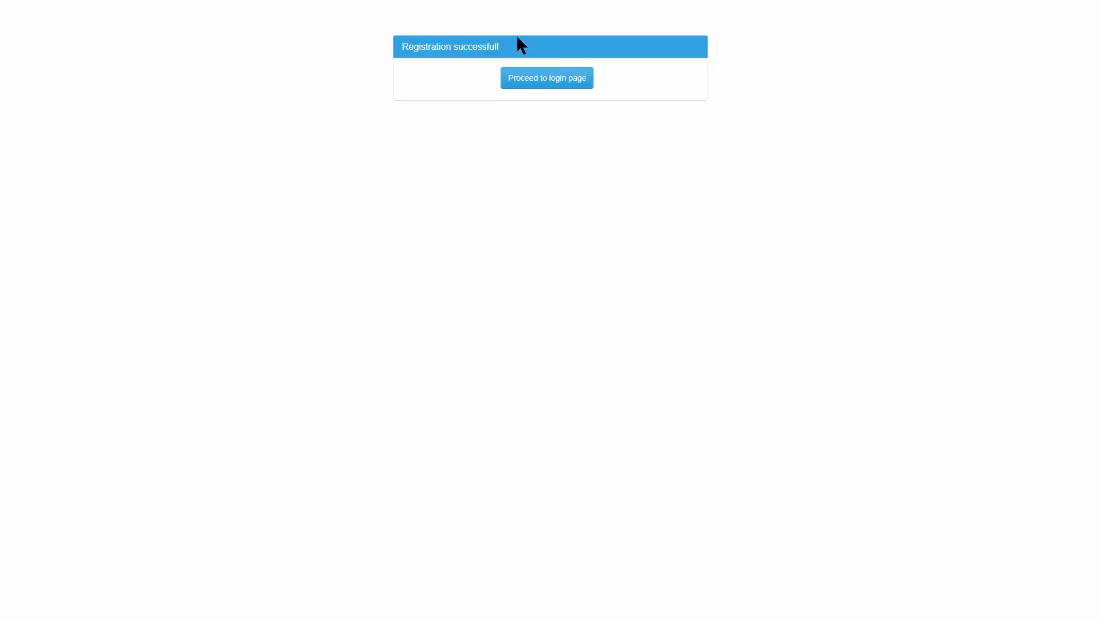
Log in as the newly registered user and open the Products list.
left_click(547, 77)
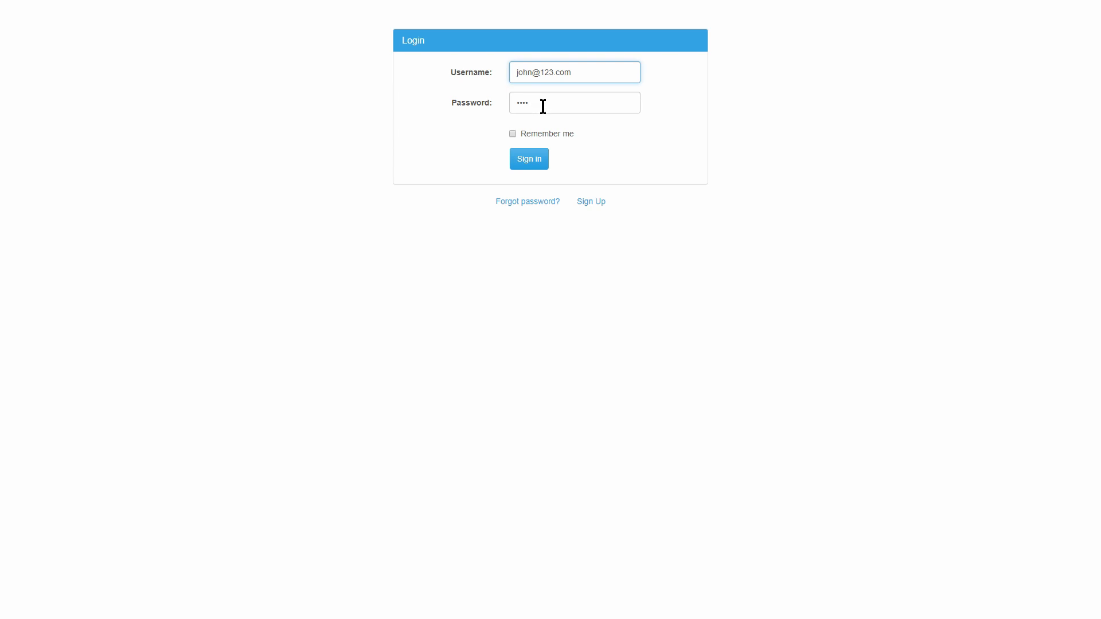
left_click(529, 163)
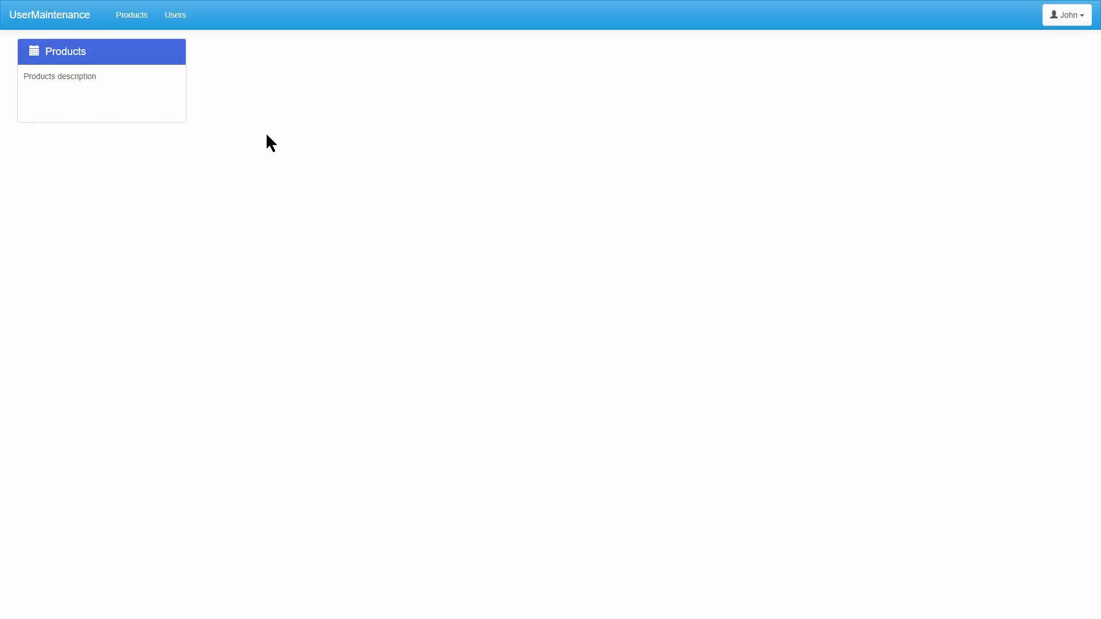
left_click(66, 54)
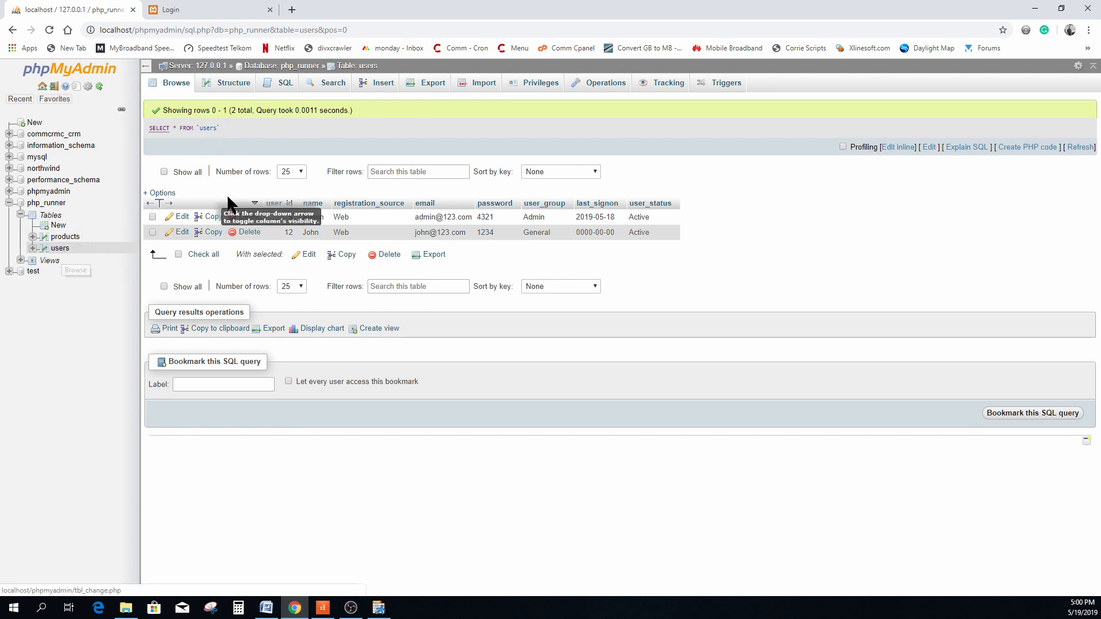
Create the appusers view with CREATE VIEW `appusers` AS the users select, and open it.
left_click(284, 84)
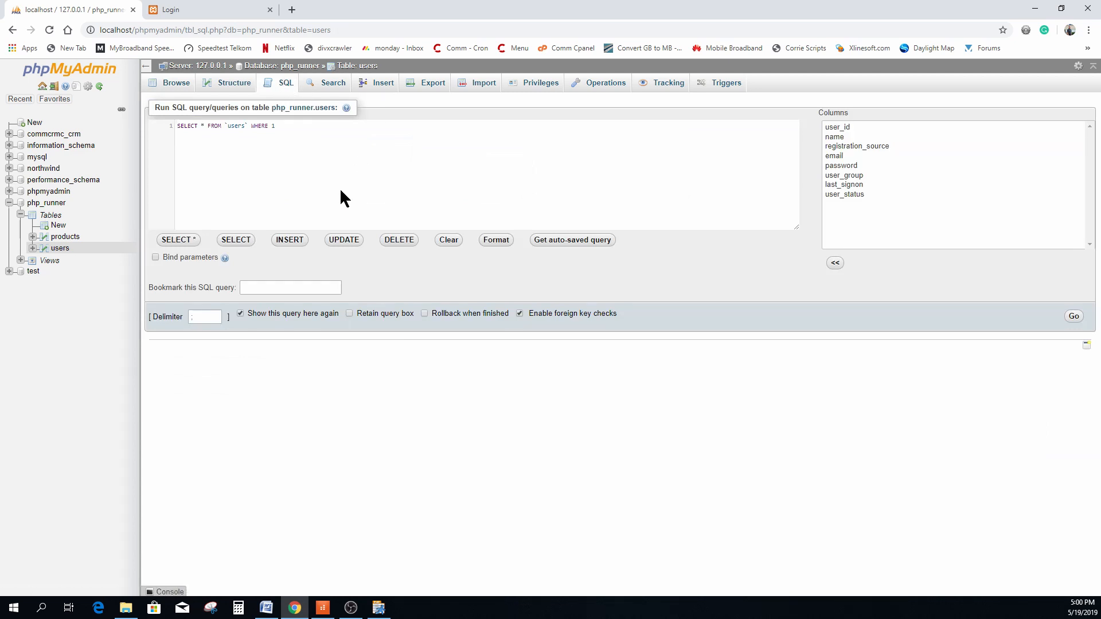
type("CREATE VIEW `appusers` AS")
left_click_drag(177, 126, 215, 127)
double_click(234, 126)
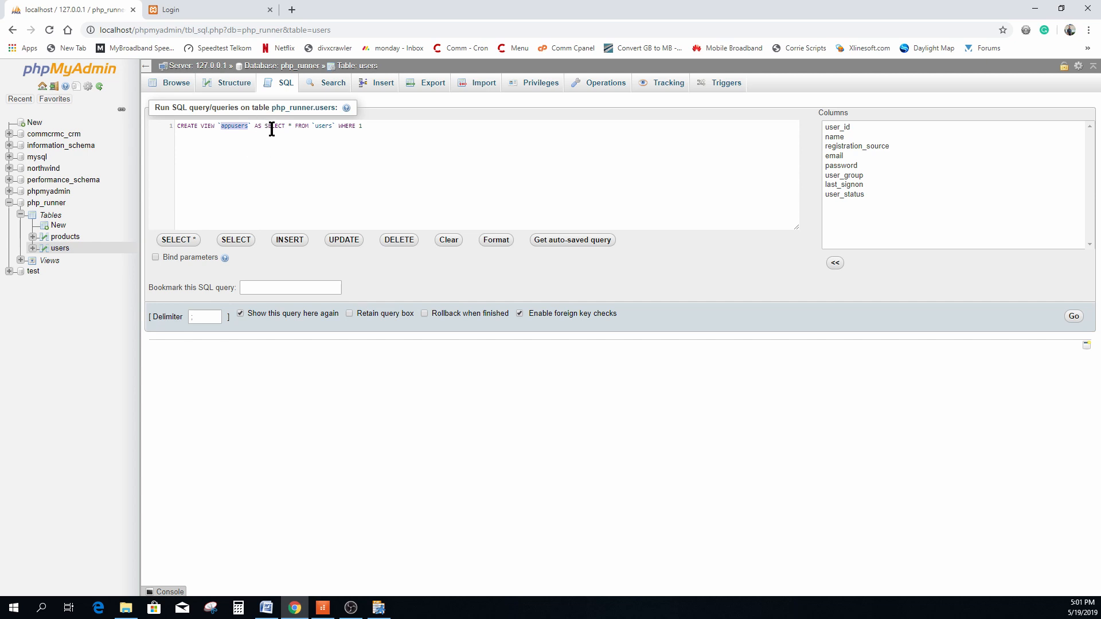
left_click_drag(265, 126, 365, 127)
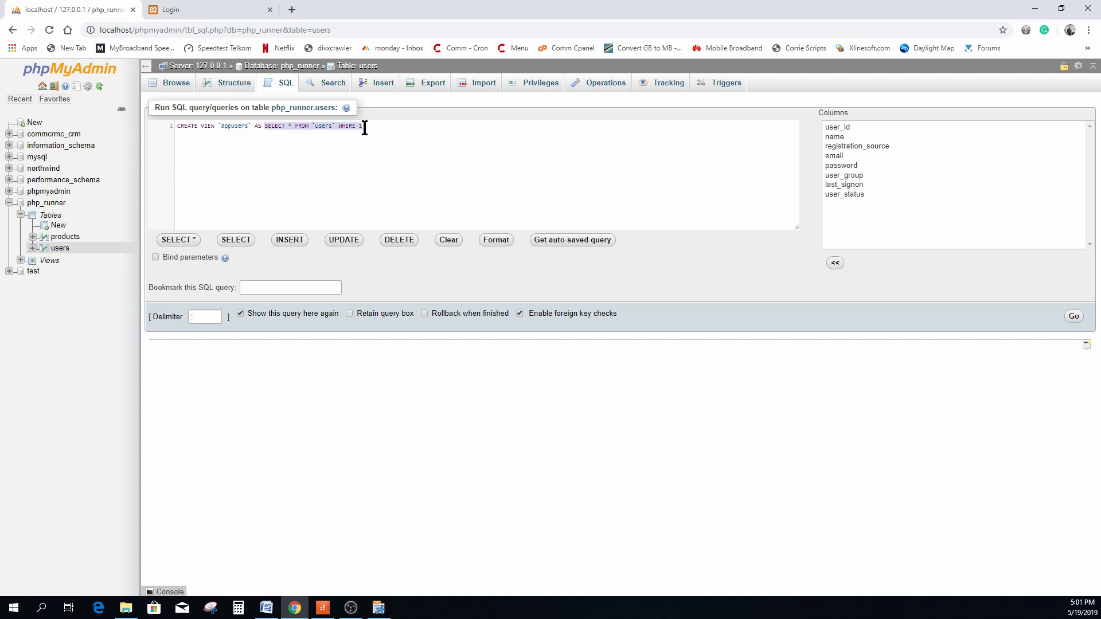
left_click(382, 125)
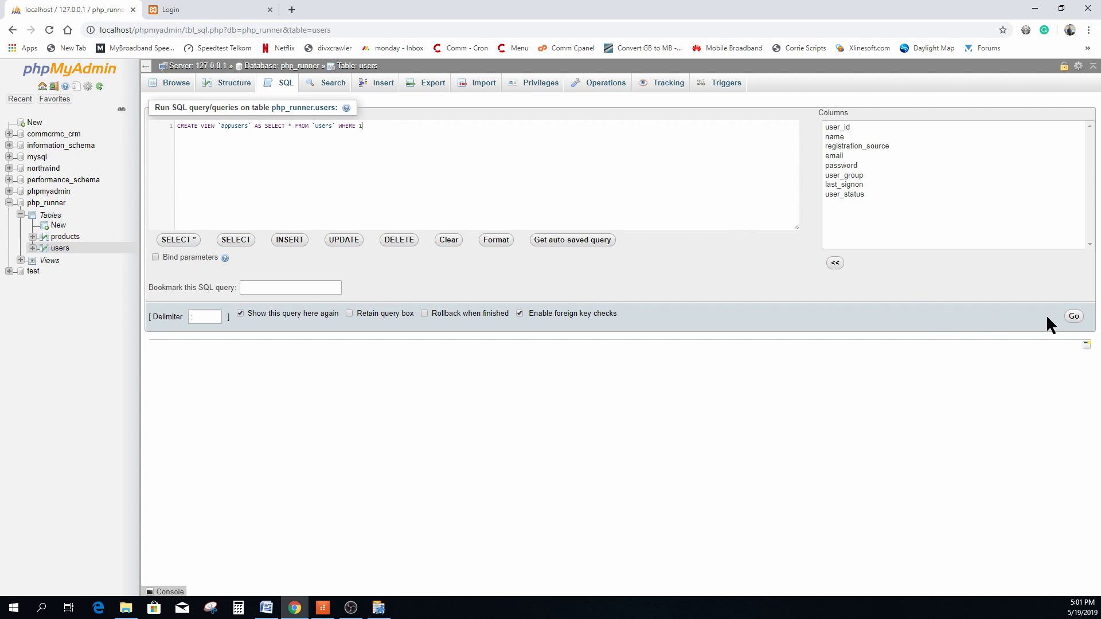
left_click(1071, 320)
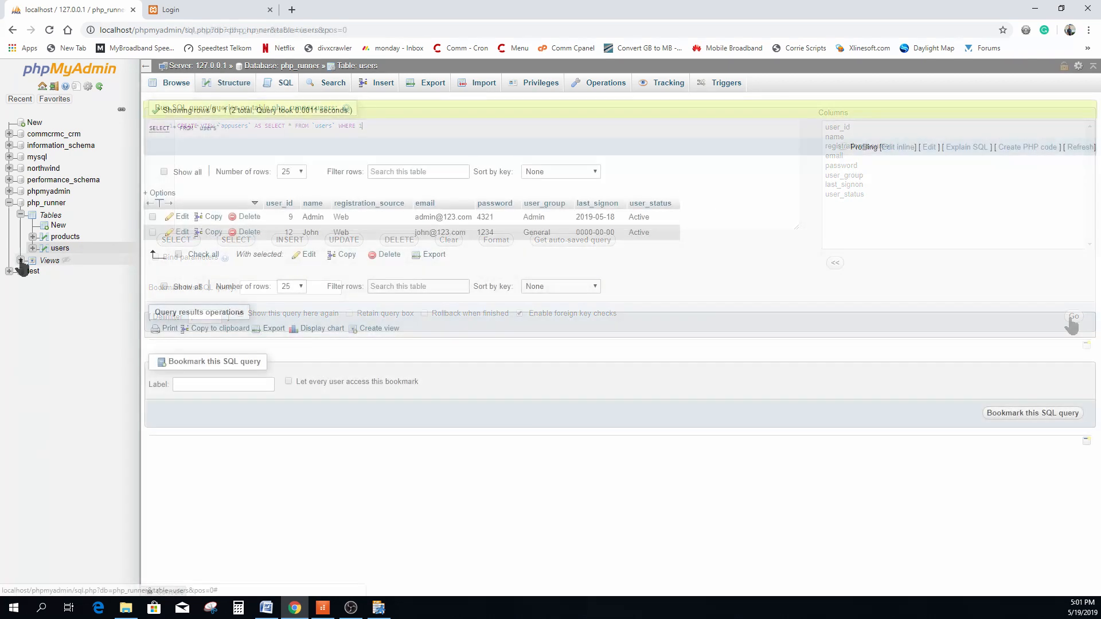
left_click(66, 283)
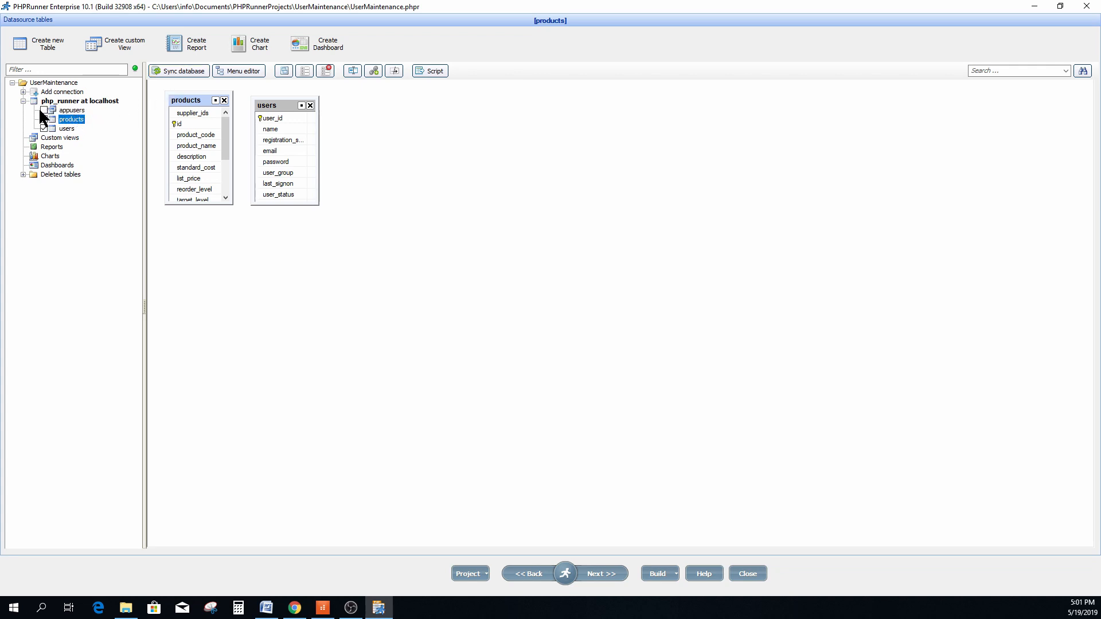
Add appusers as a datasource, place it beside products with users below, then continue.
left_click(275, 106)
left_click_drag(276, 105, 192, 299)
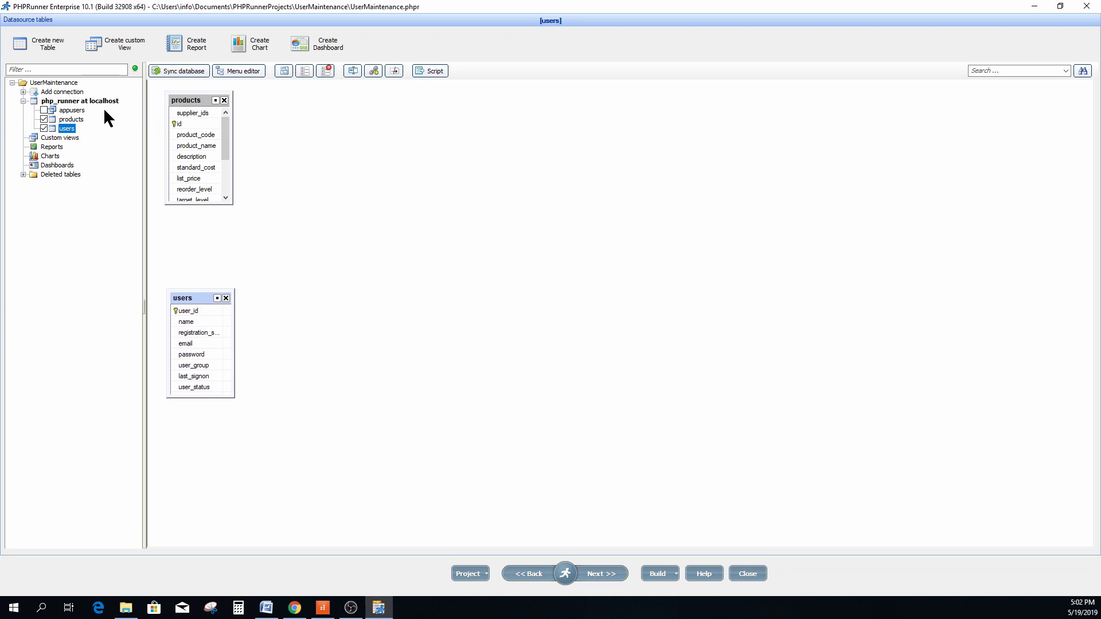
left_click(43, 109)
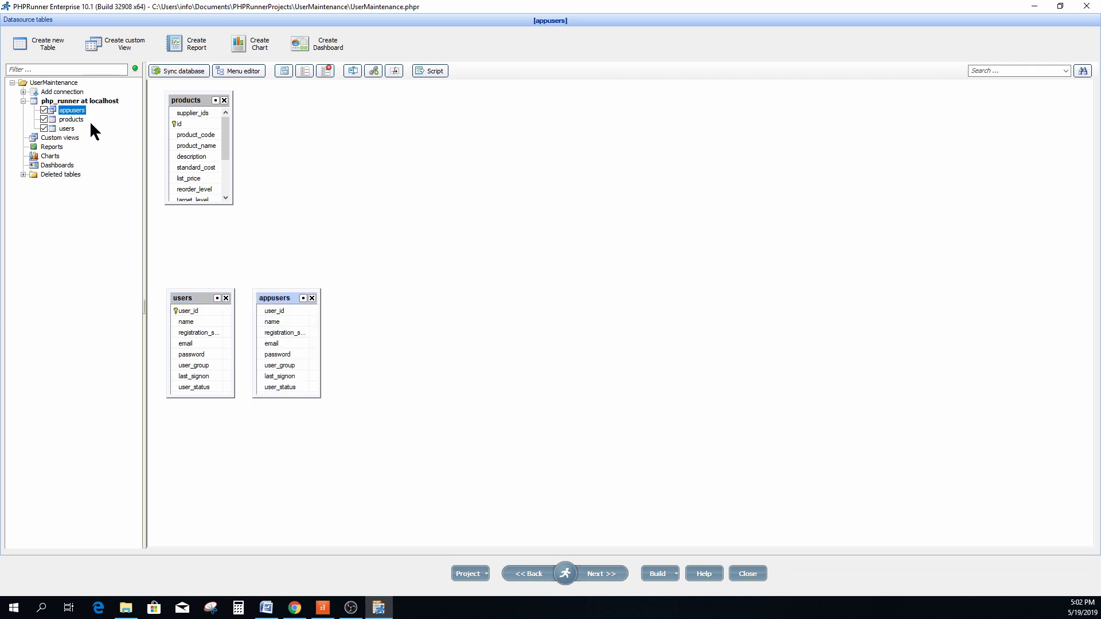
left_click_drag(275, 293, 281, 101)
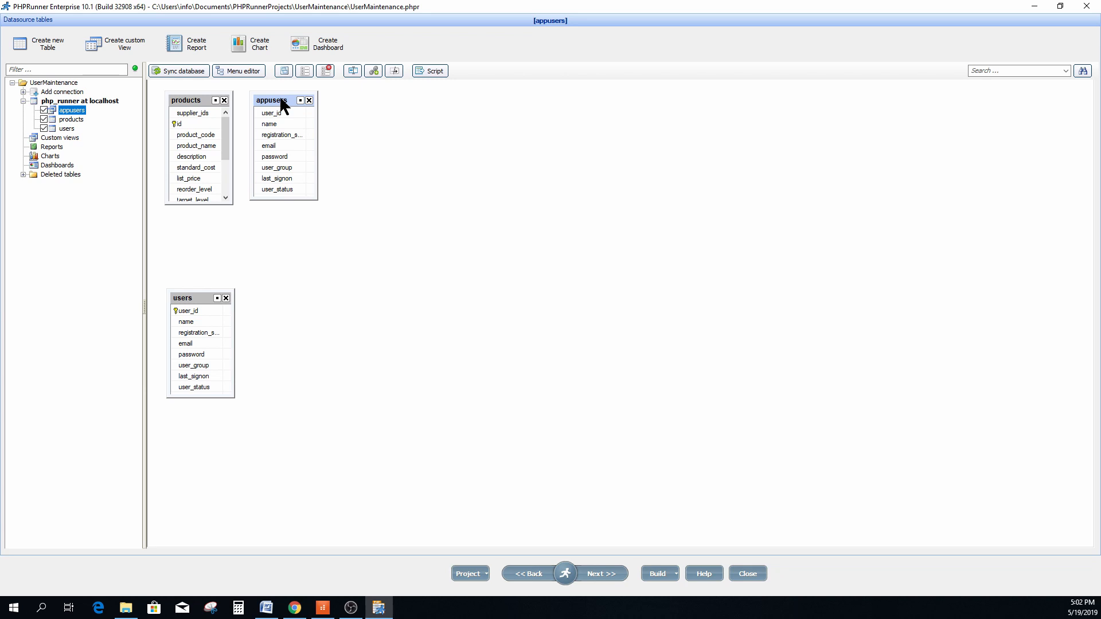
left_click(601, 573)
Make user_id the appusers key column and clear Inline Add and Inline Edit for all fields.
left_click(601, 574)
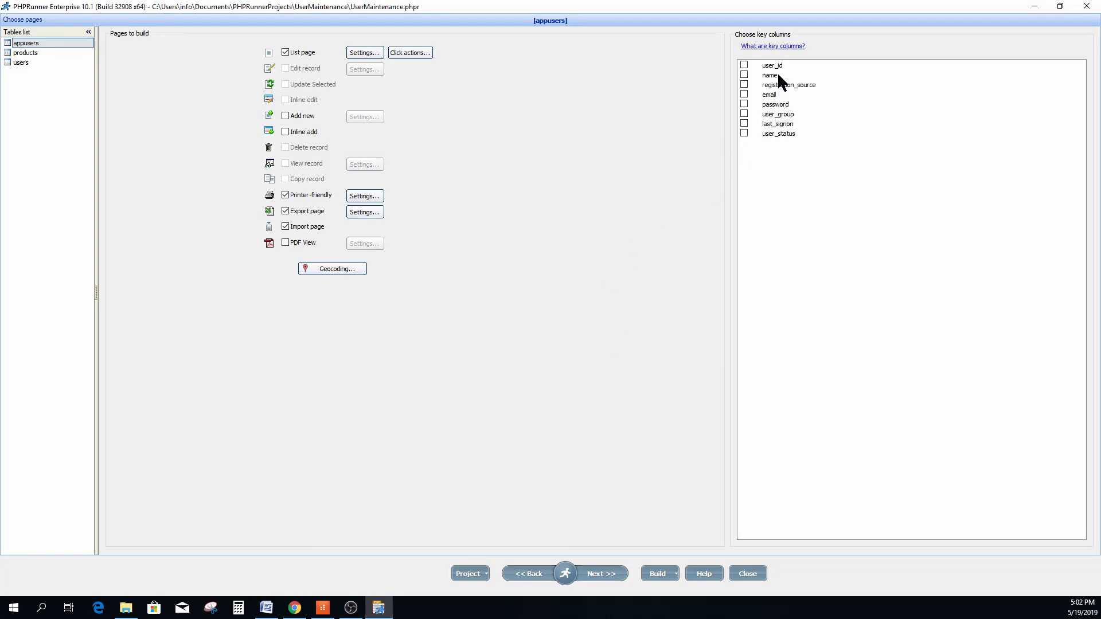
left_click(744, 64)
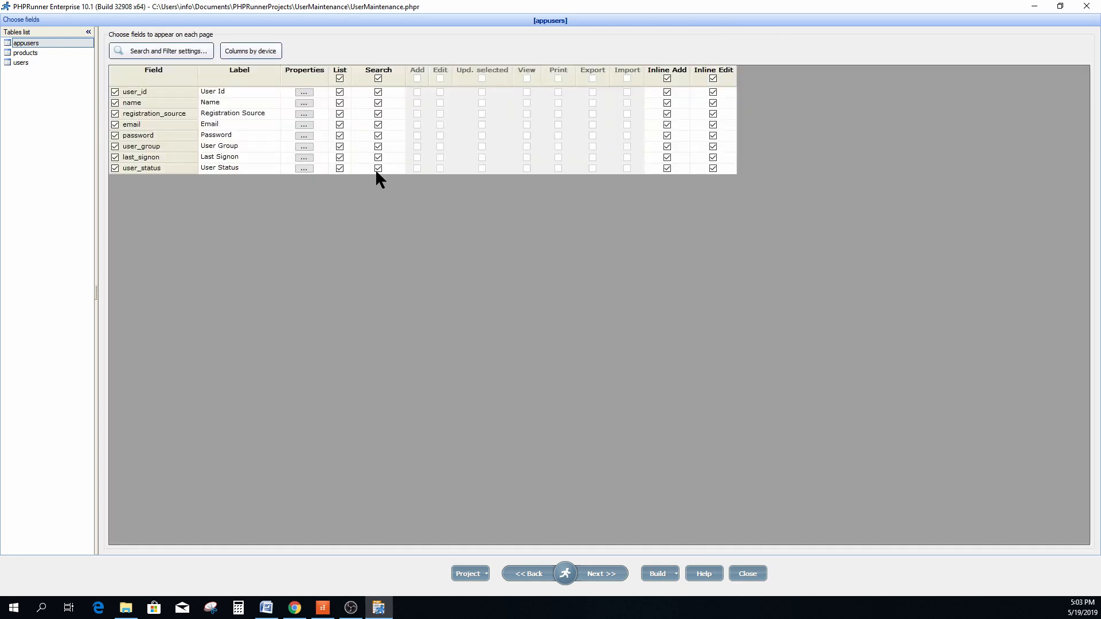
left_click(667, 78)
left_click(712, 78)
Set the permissions GroupID field to user_group and add the Admin and General groups.
mouse_move(570, 566)
left_click(587, 534)
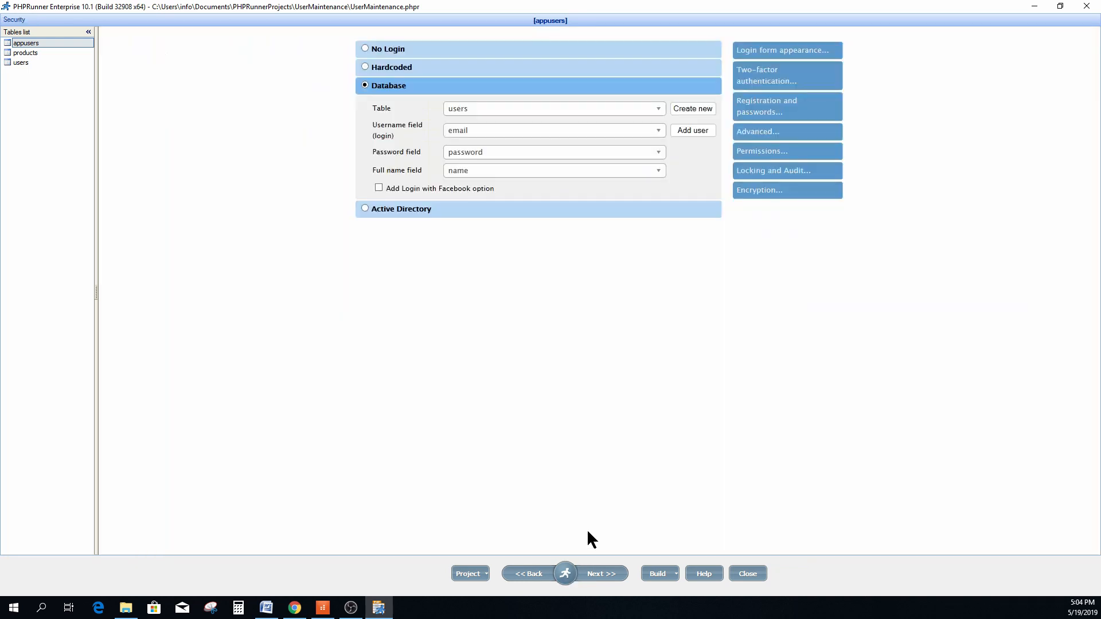
left_click(764, 152)
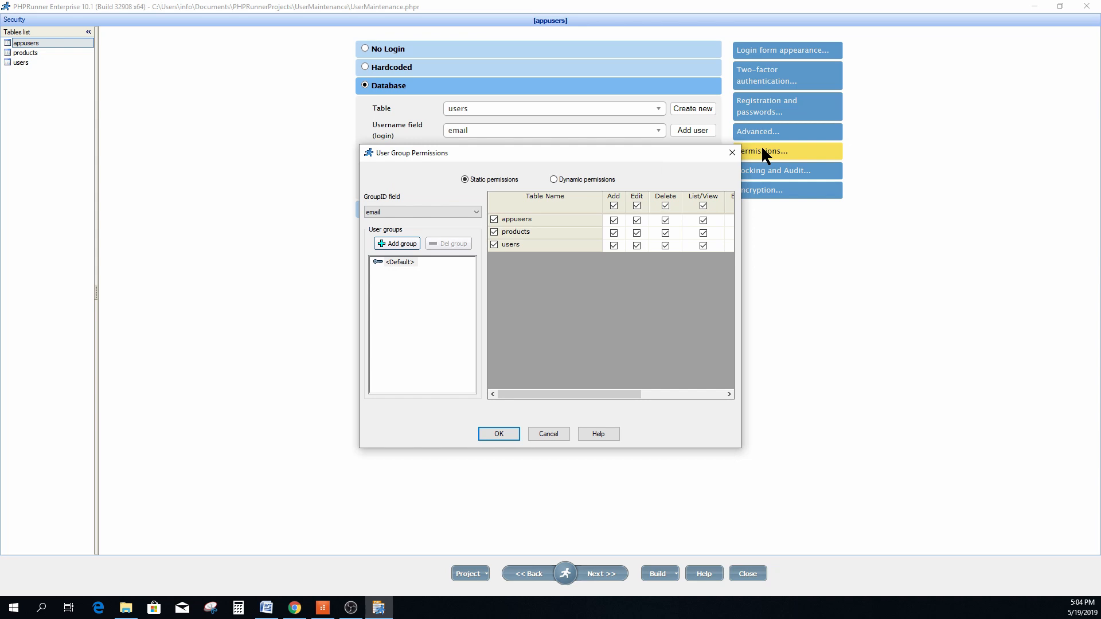
left_click(434, 216)
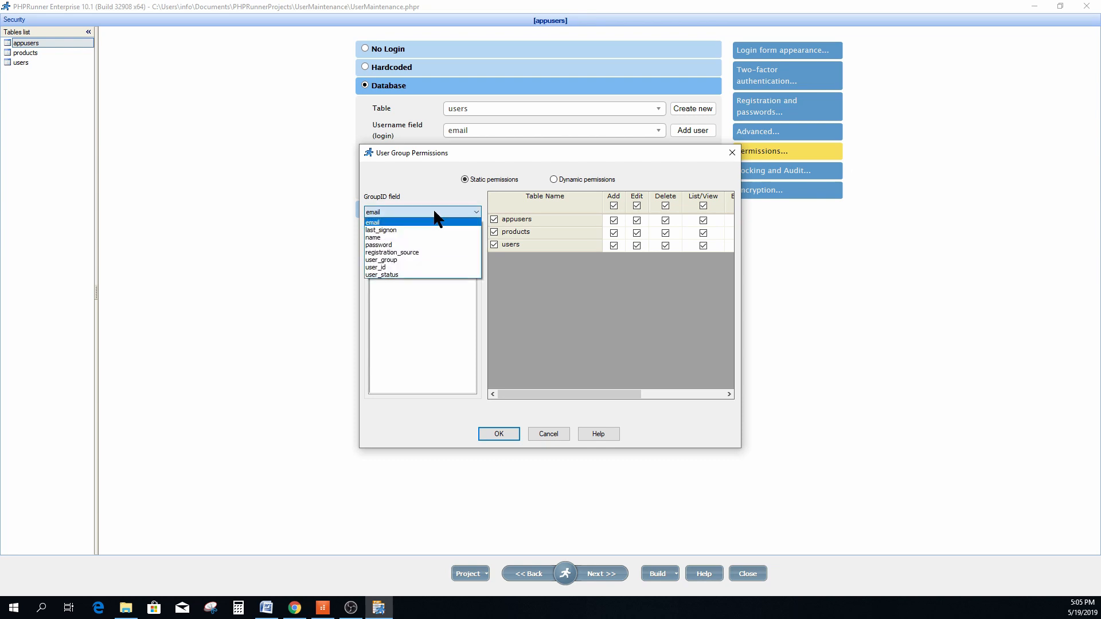
left_click(381, 260)
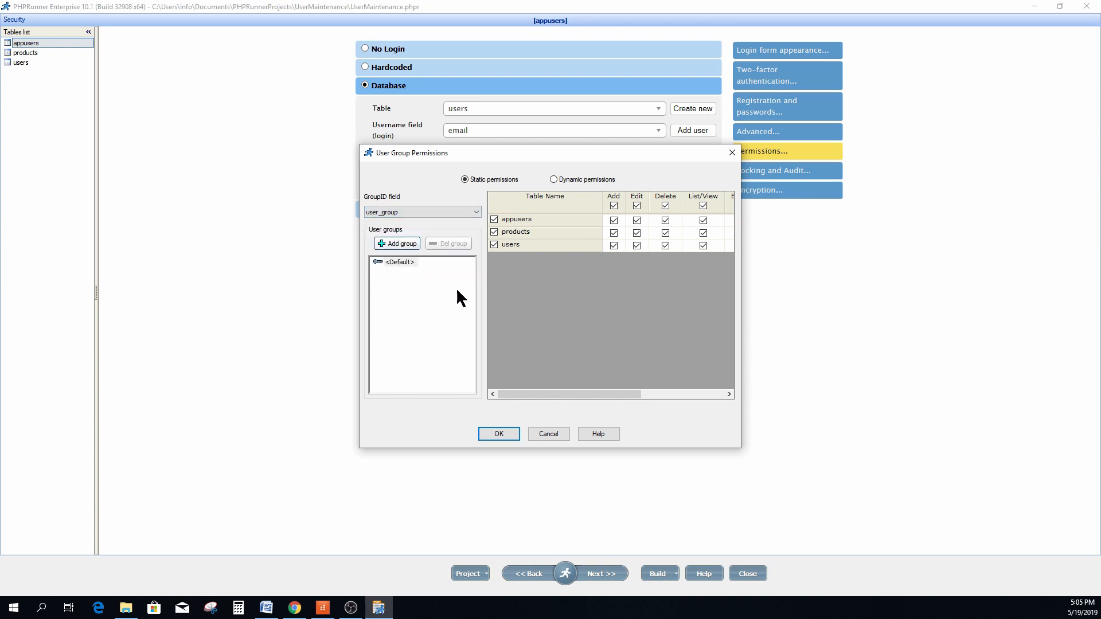
left_click(398, 243)
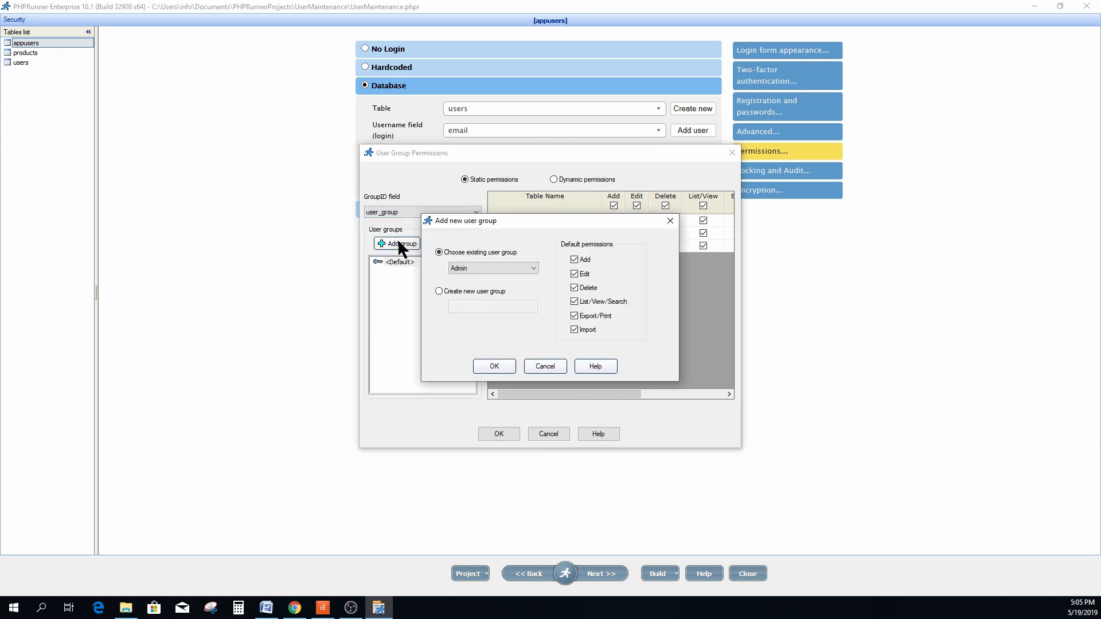
left_click(494, 366)
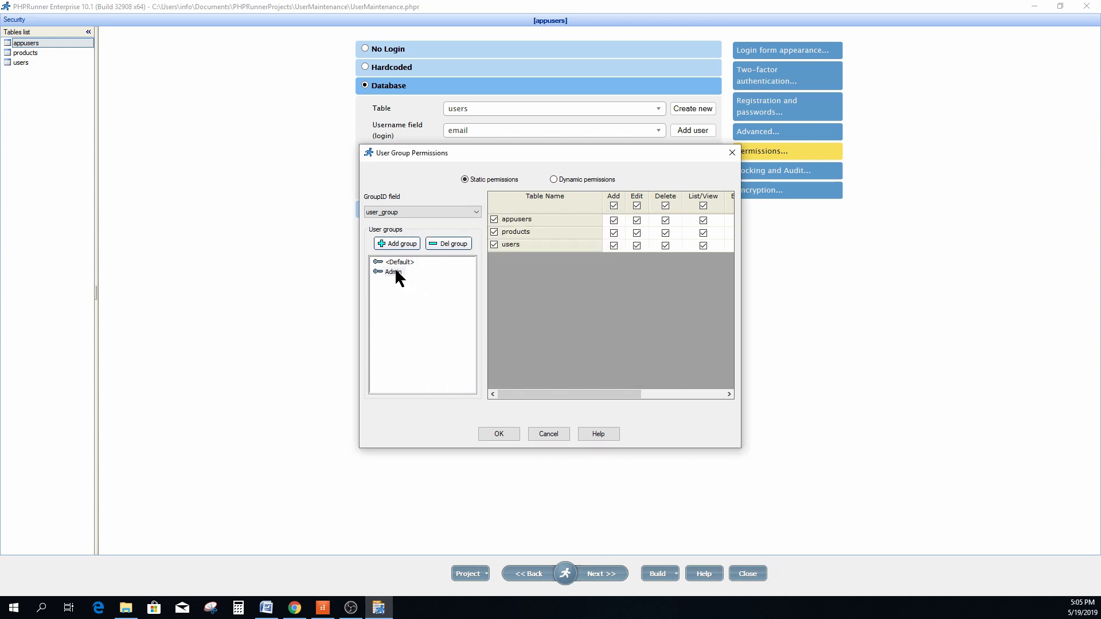
left_click(397, 243)
left_click(492, 268)
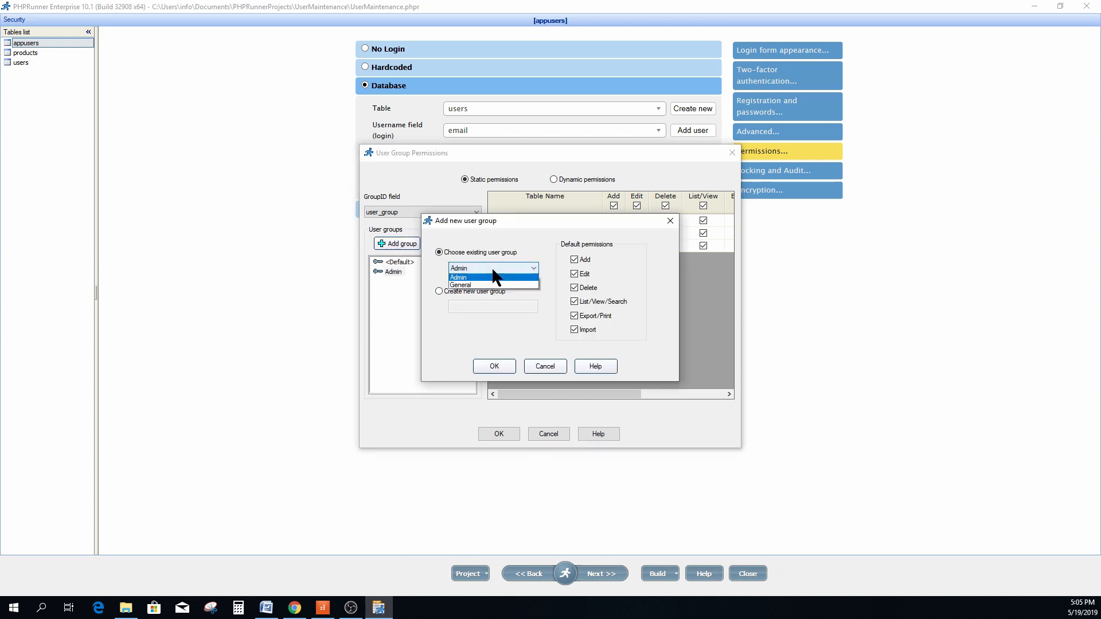
left_click(474, 285)
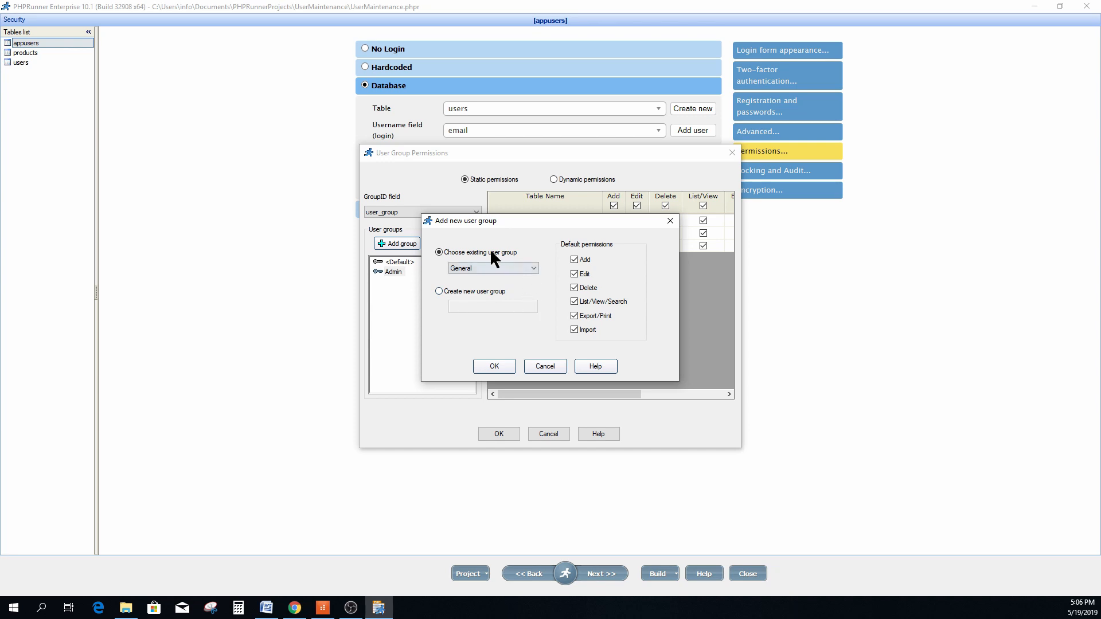
left_click(492, 366)
Deny users access to Admin and General, and deny appusers to General.
left_click(393, 272)
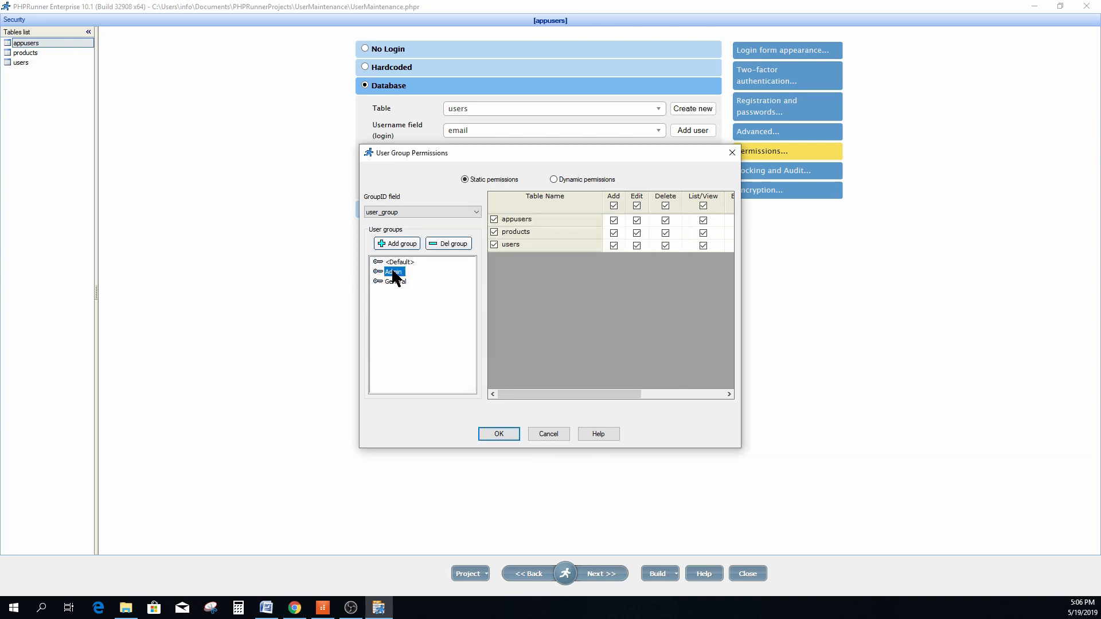
left_click(395, 282)
left_click(393, 272)
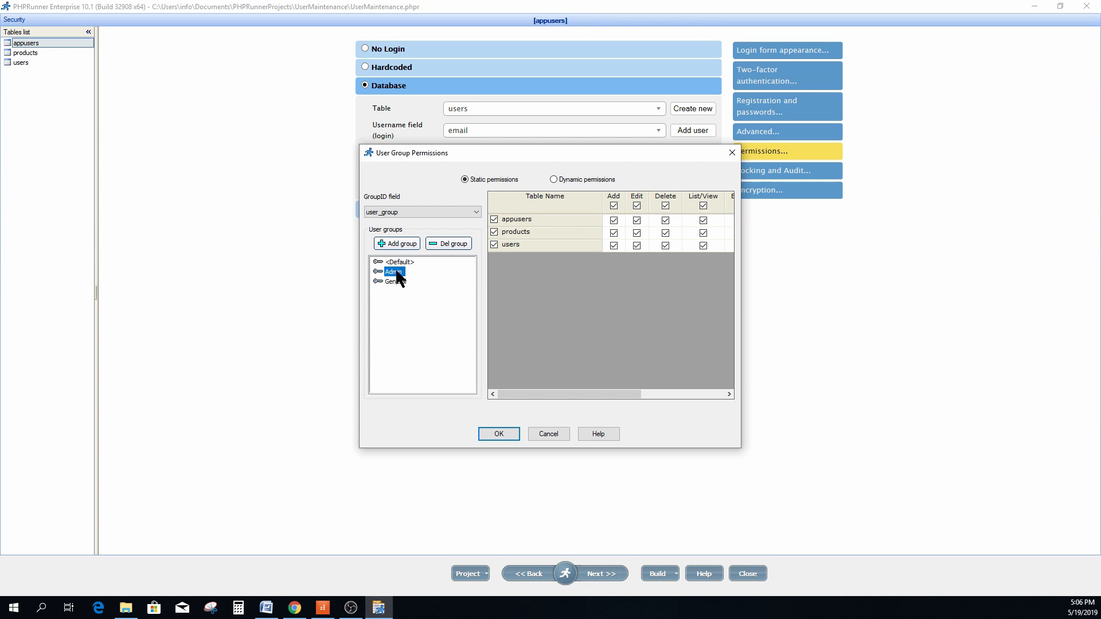
left_click(493, 245)
left_click(493, 245)
left_click(395, 283)
left_click(494, 220)
left_click(393, 271)
key("Return")
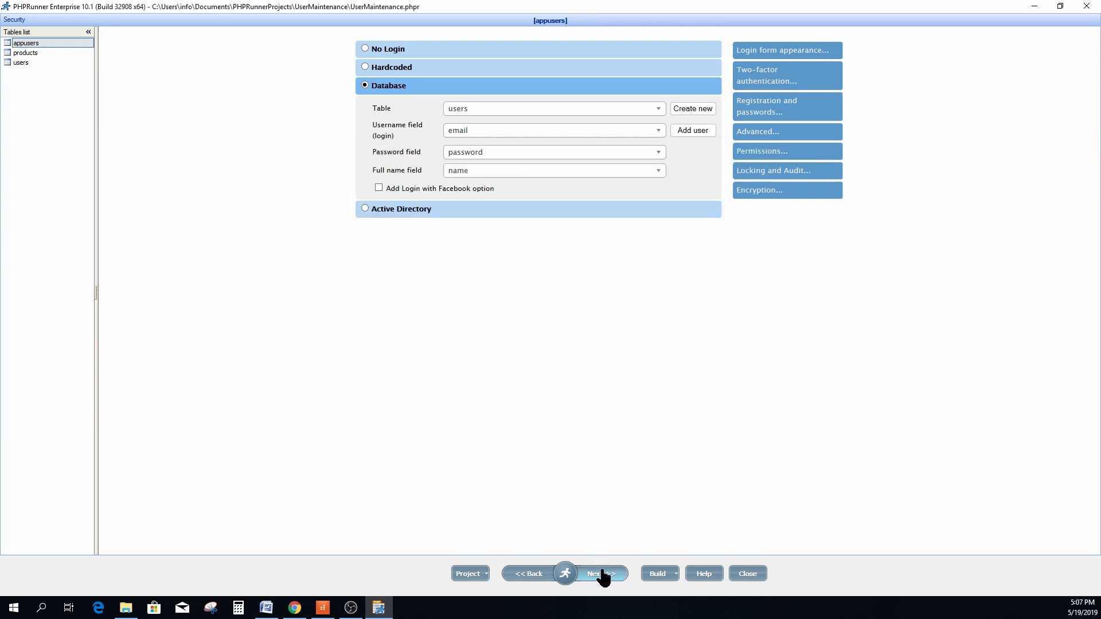
left_click(602, 572)
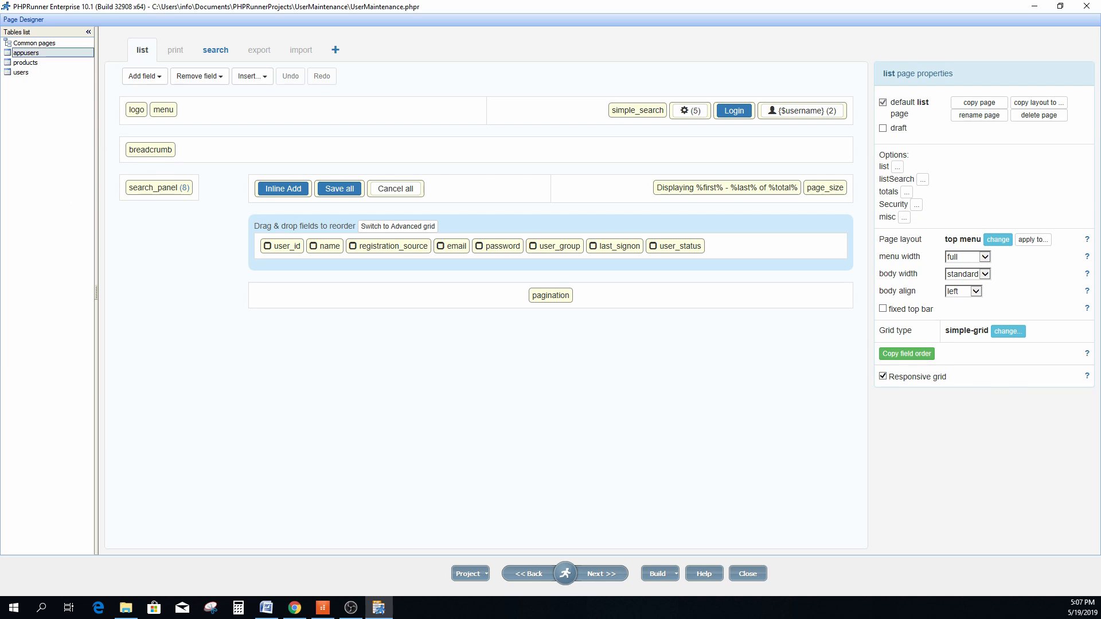
Make user_id and registration_source read-only in edit mode.
double_click(280, 251)
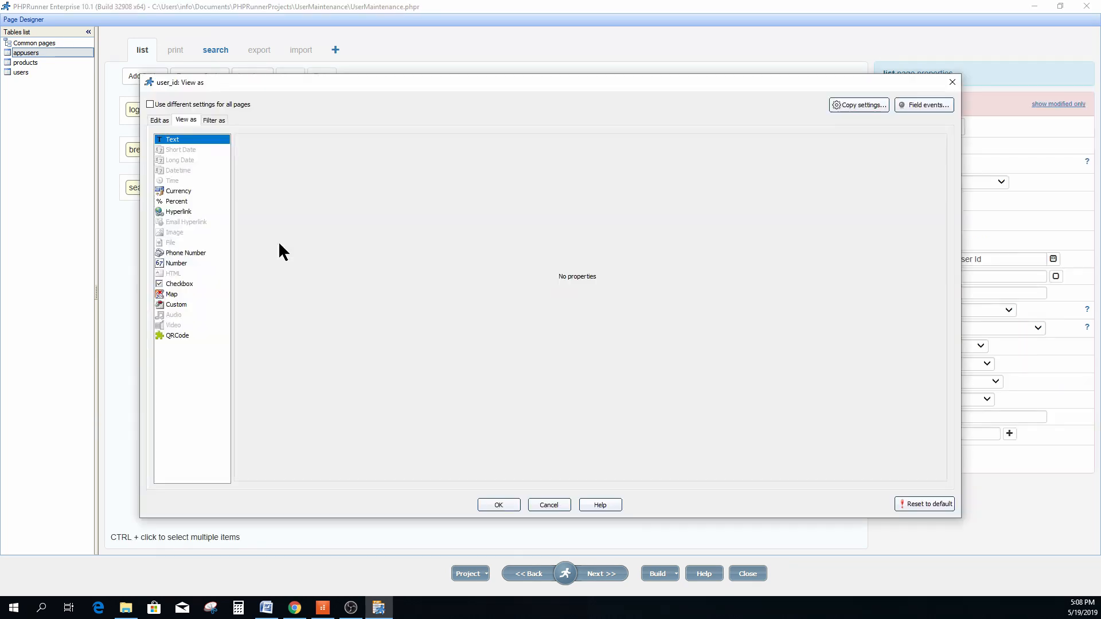
left_click(158, 119)
left_click(183, 230)
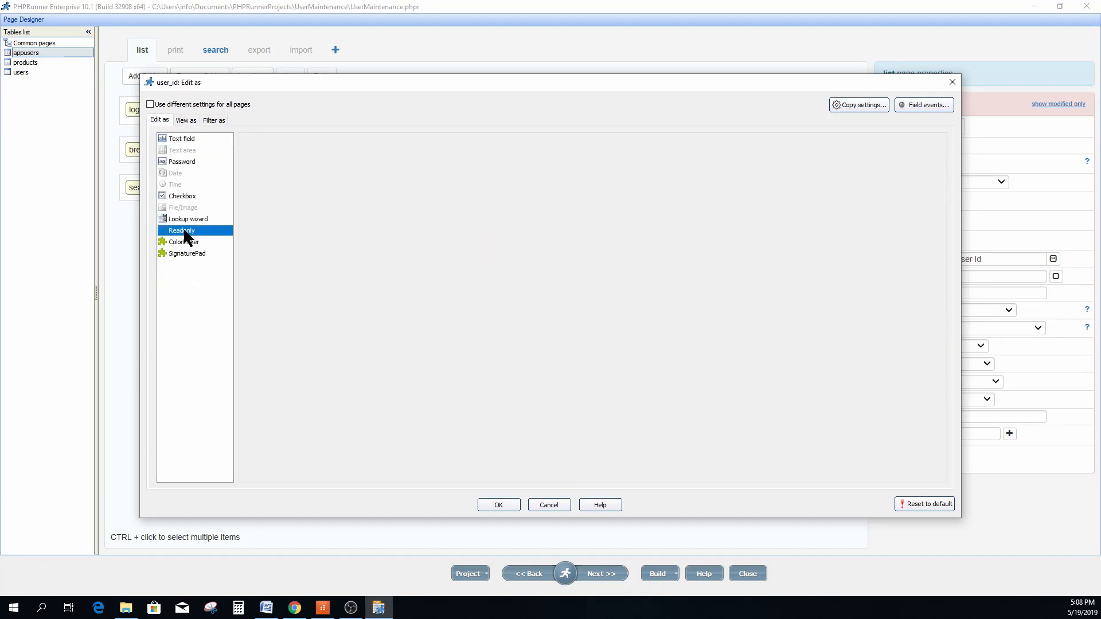
left_click(503, 507)
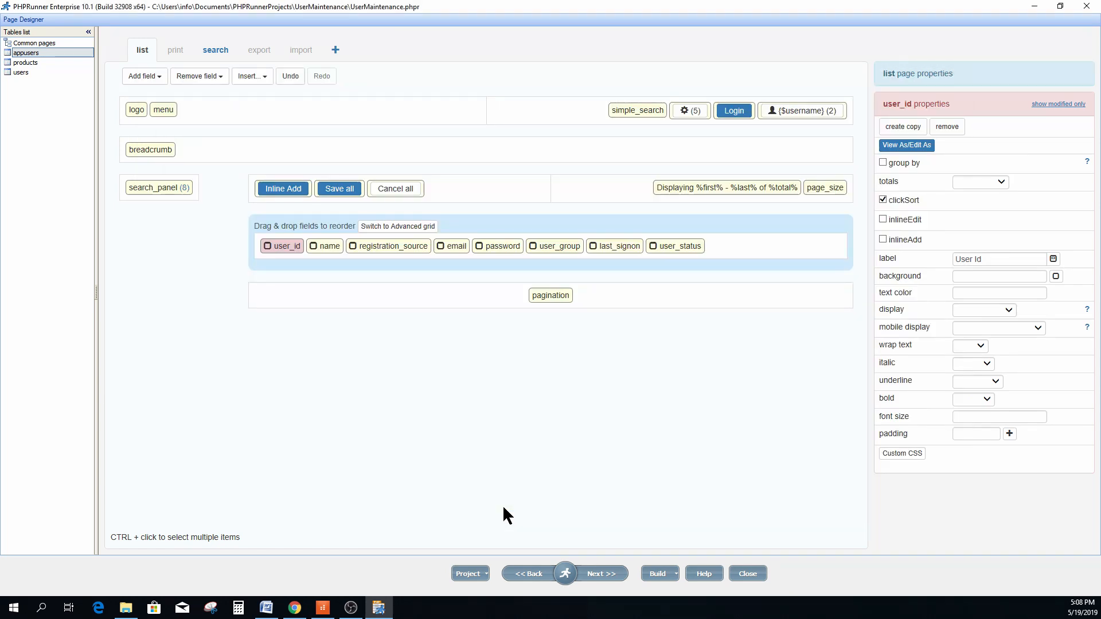
double_click(325, 249)
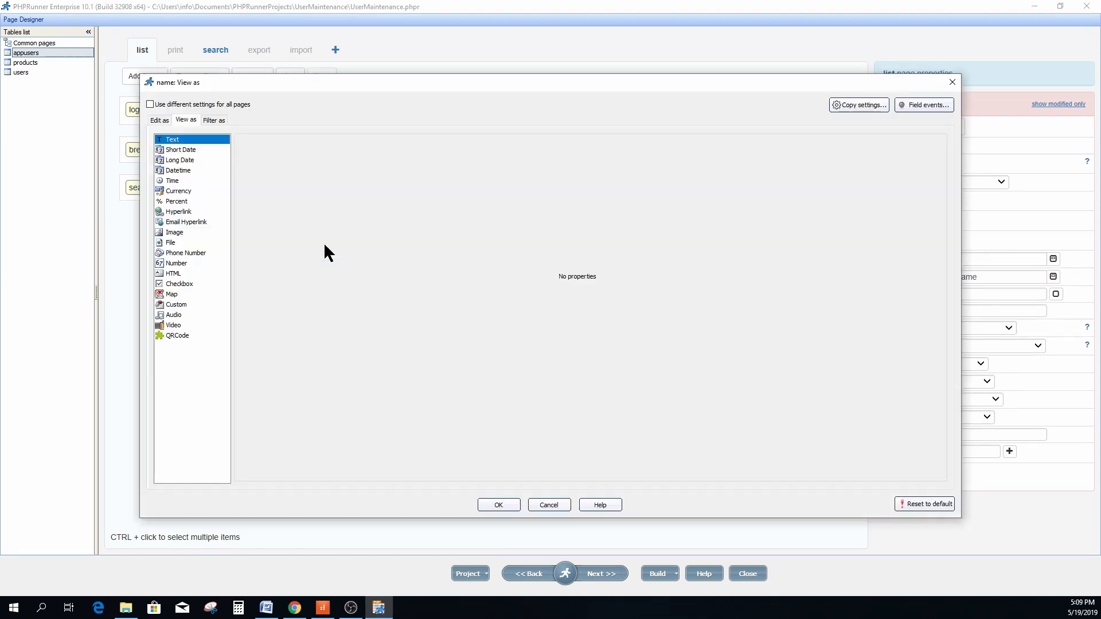
left_click(159, 120)
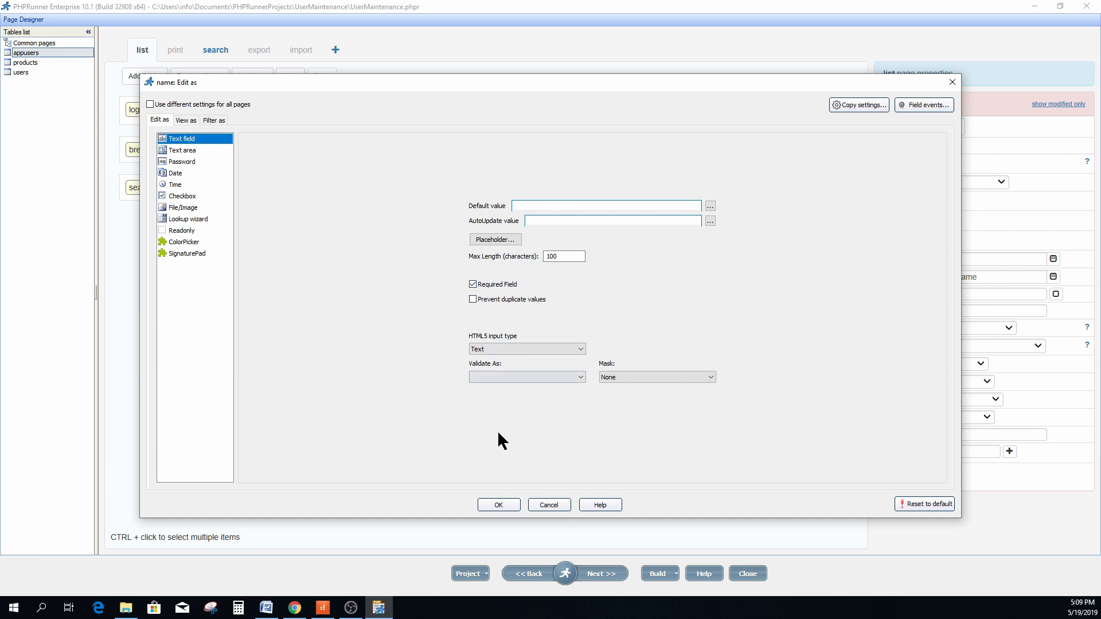
left_click(494, 504)
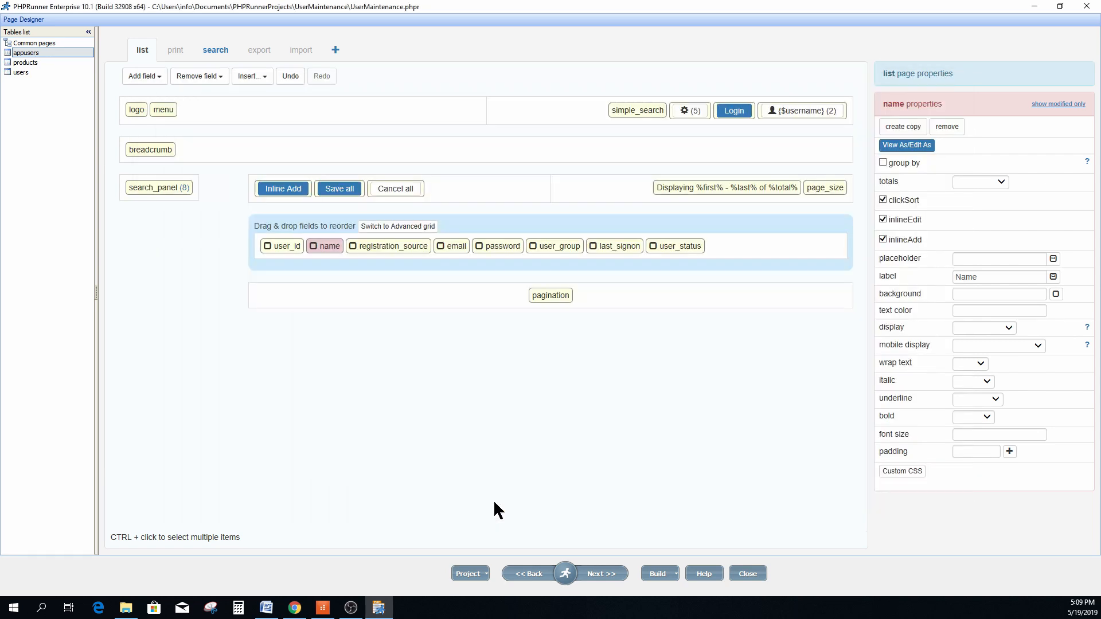
double_click(382, 252)
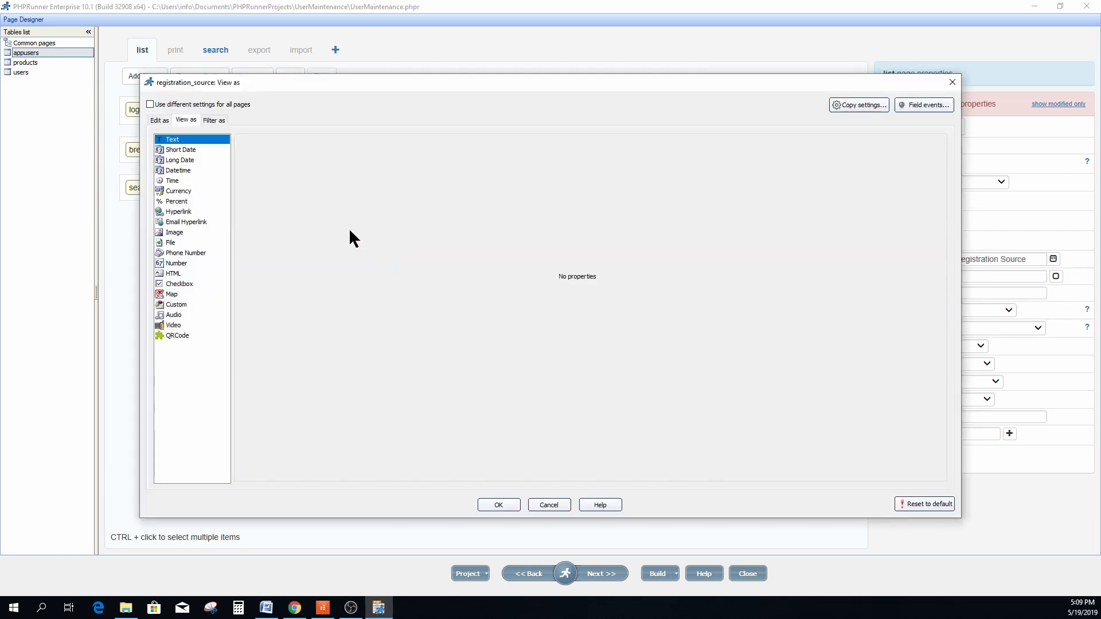
left_click(158, 119)
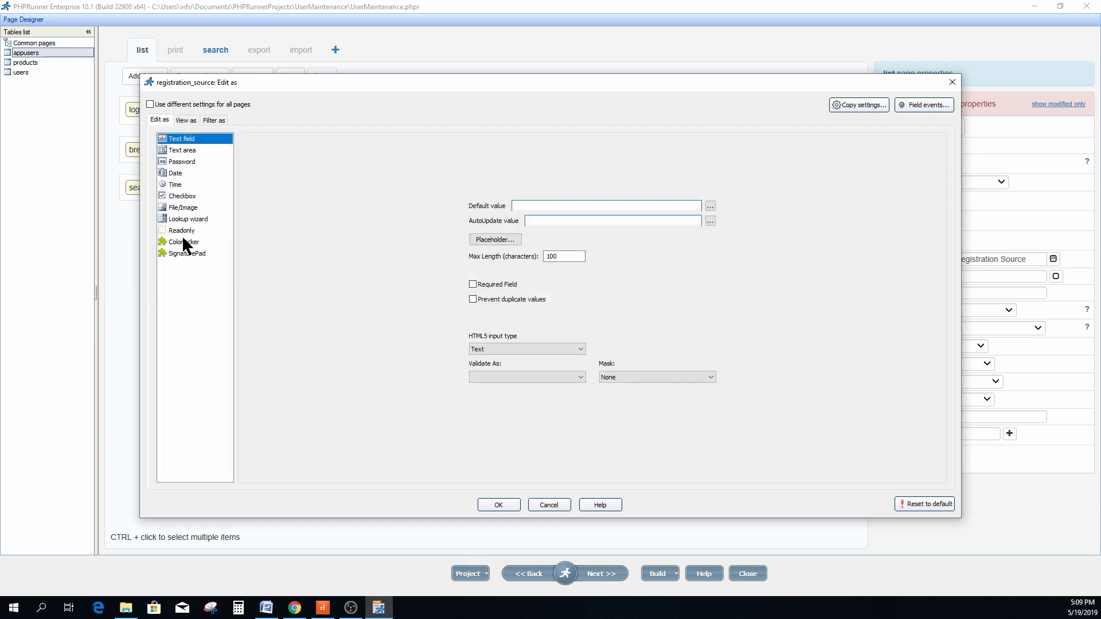
left_click(184, 230)
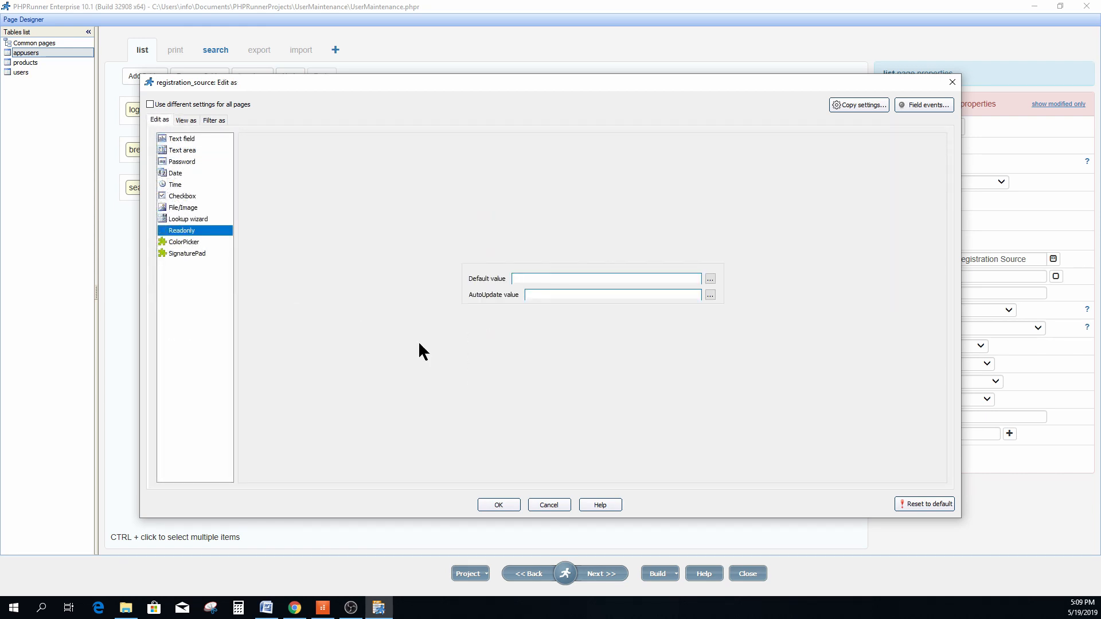
left_click(500, 503)
Make the email field reject duplicate values, then open the password field's settings.
double_click(456, 246)
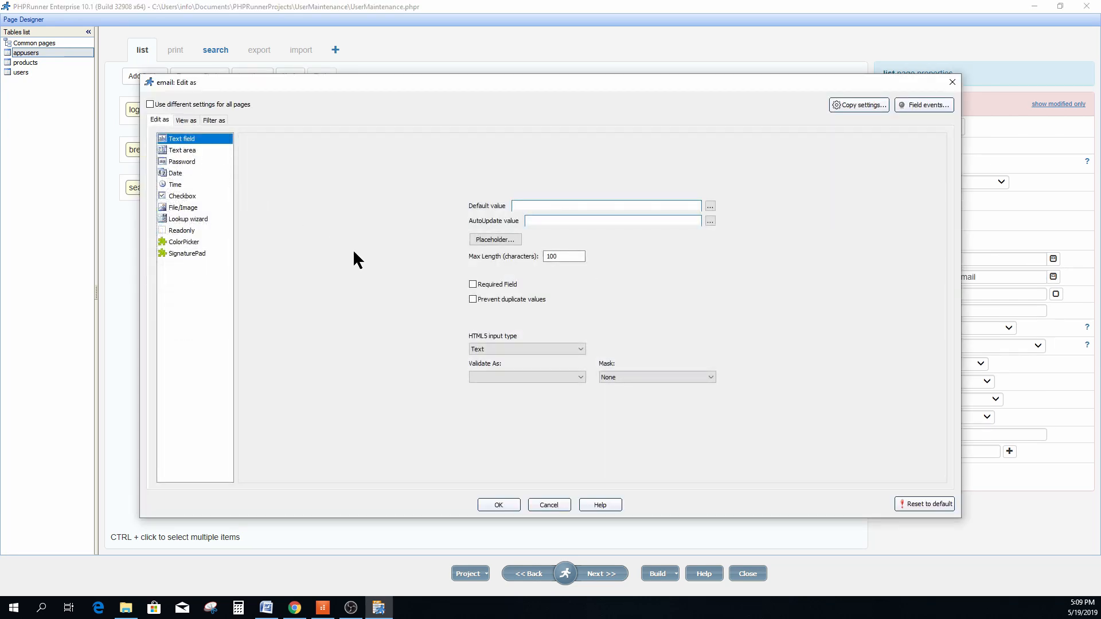
left_click(472, 299)
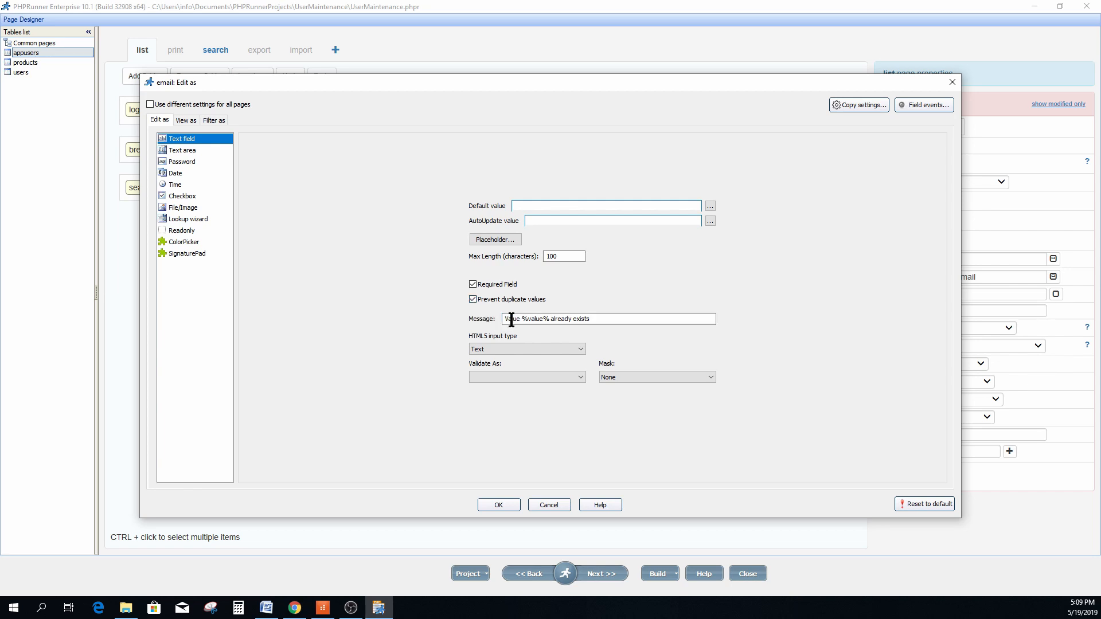
left_click_drag(597, 317, 495, 319)
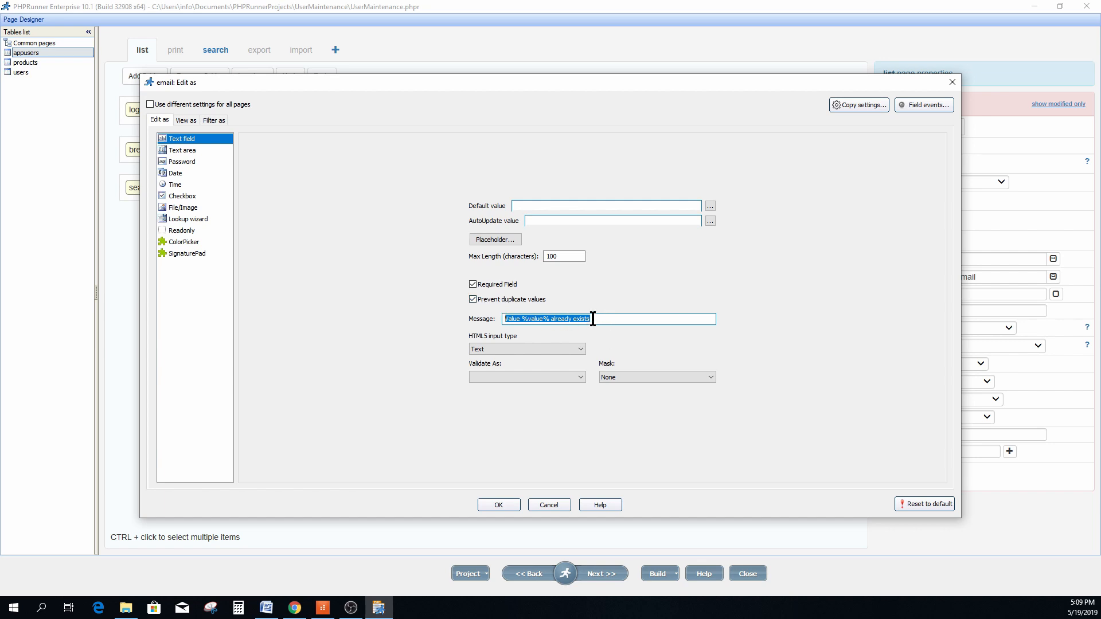
left_click(498, 505)
double_click(503, 247)
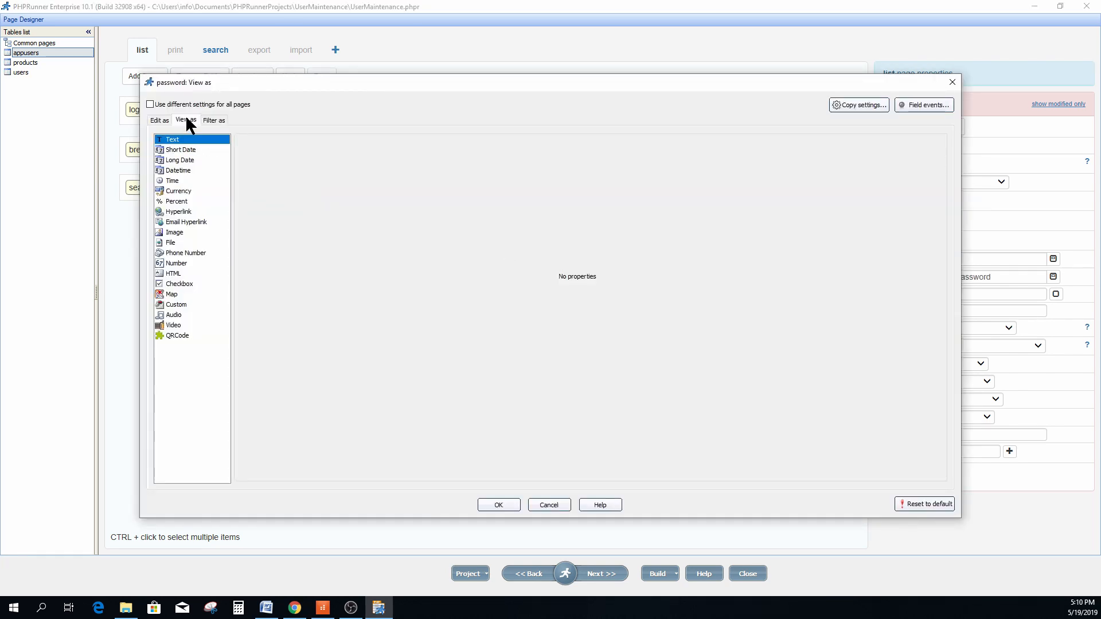
left_click(174, 305)
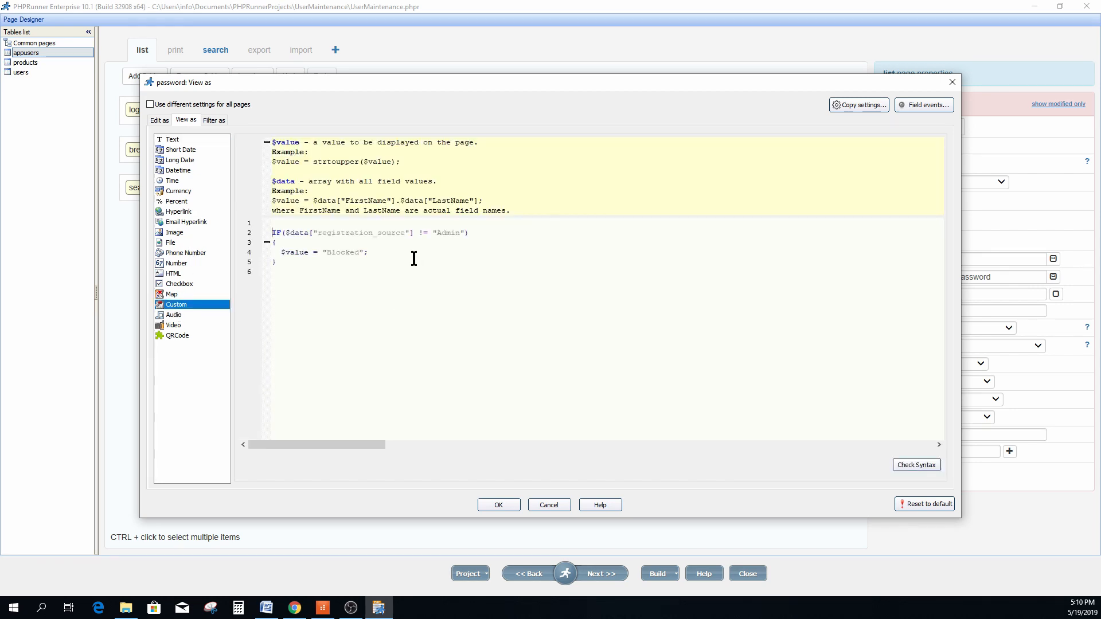
double_click(352, 233)
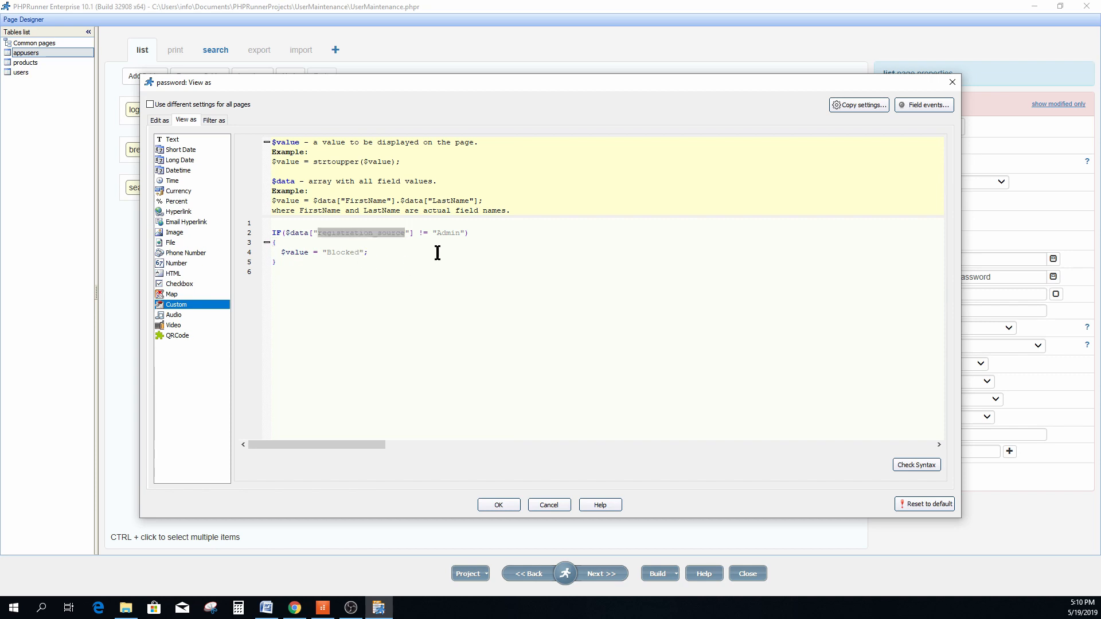
double_click(448, 234)
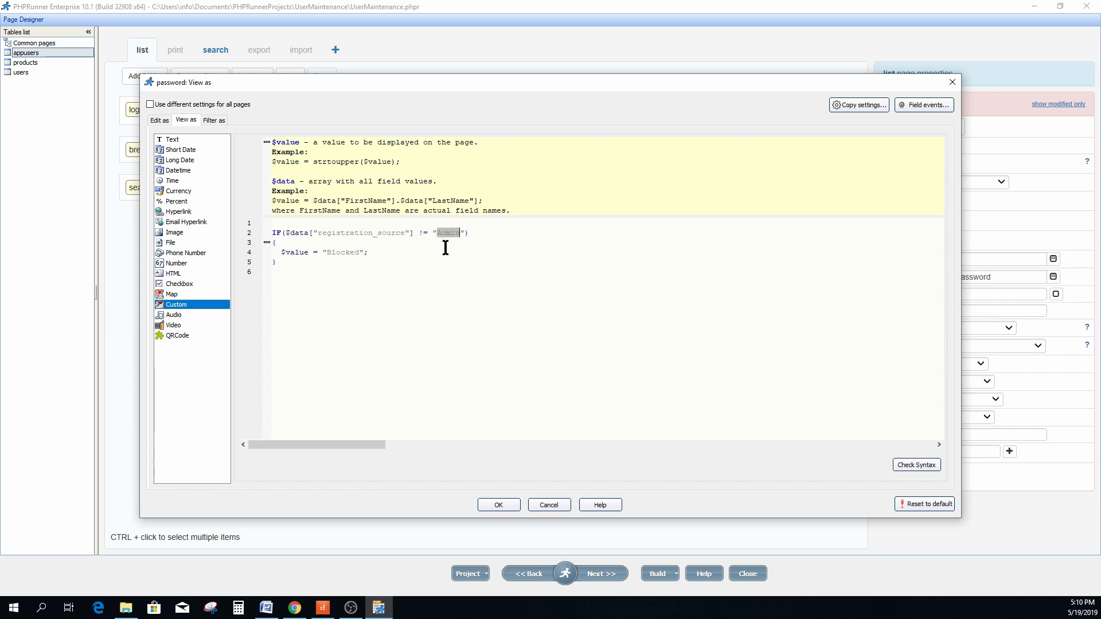
double_click(296, 253)
Make user_group a required lookup with the list of values Admin and General.
left_click(506, 505)
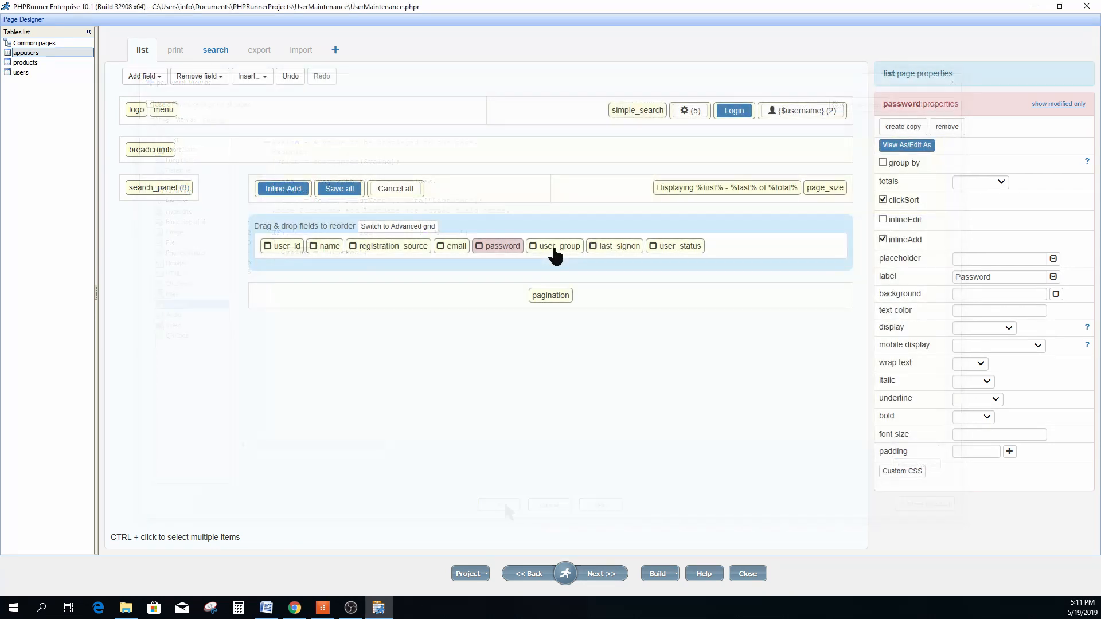
double_click(554, 248)
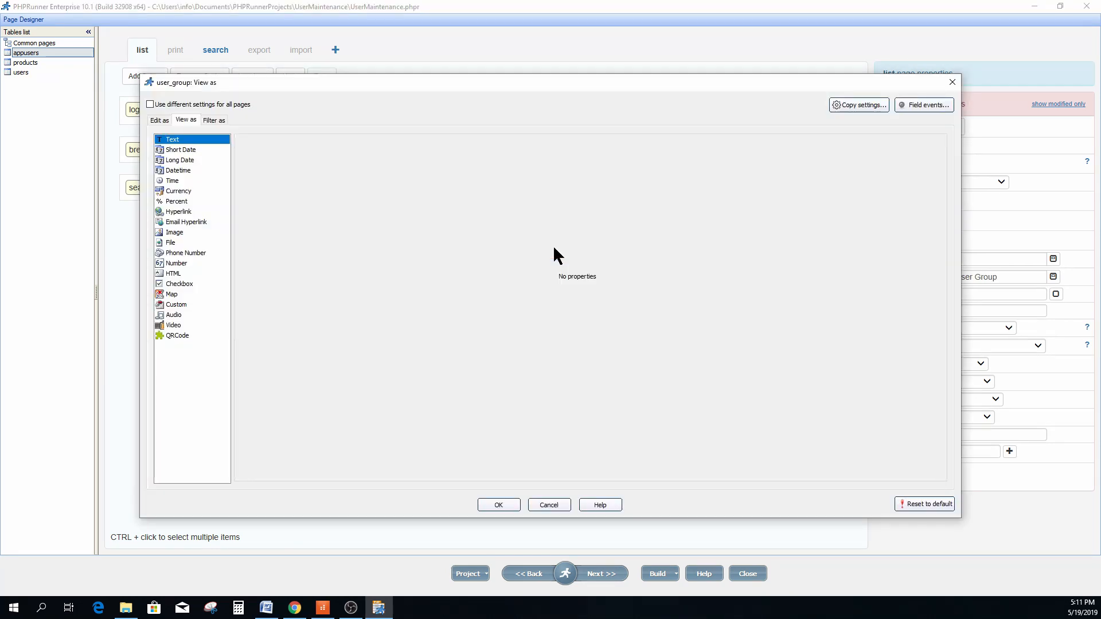
left_click(160, 121)
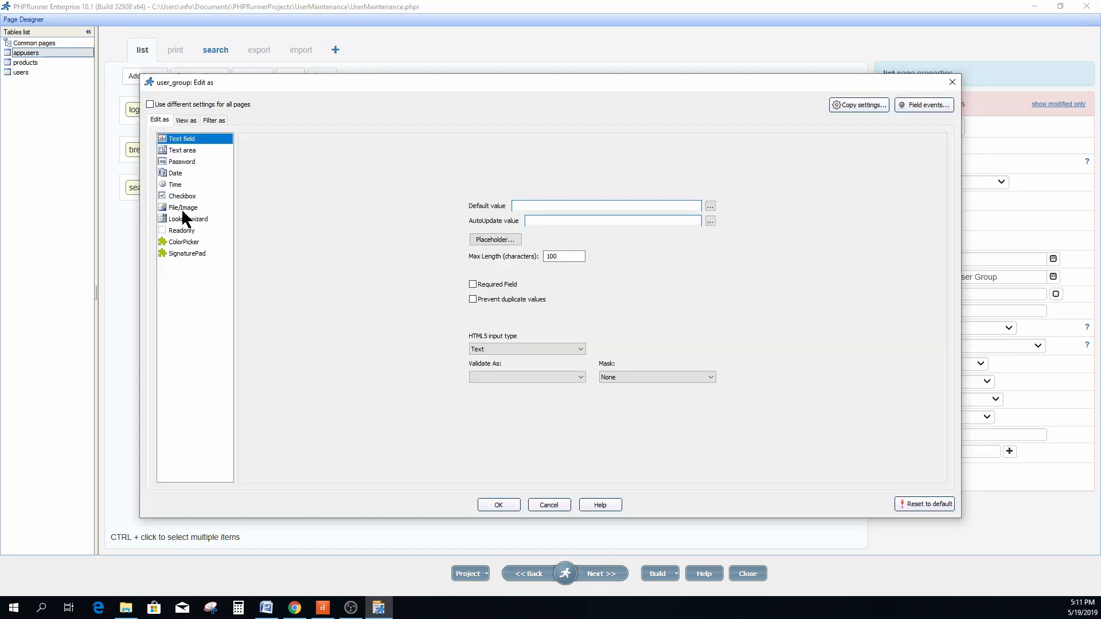
left_click(185, 218)
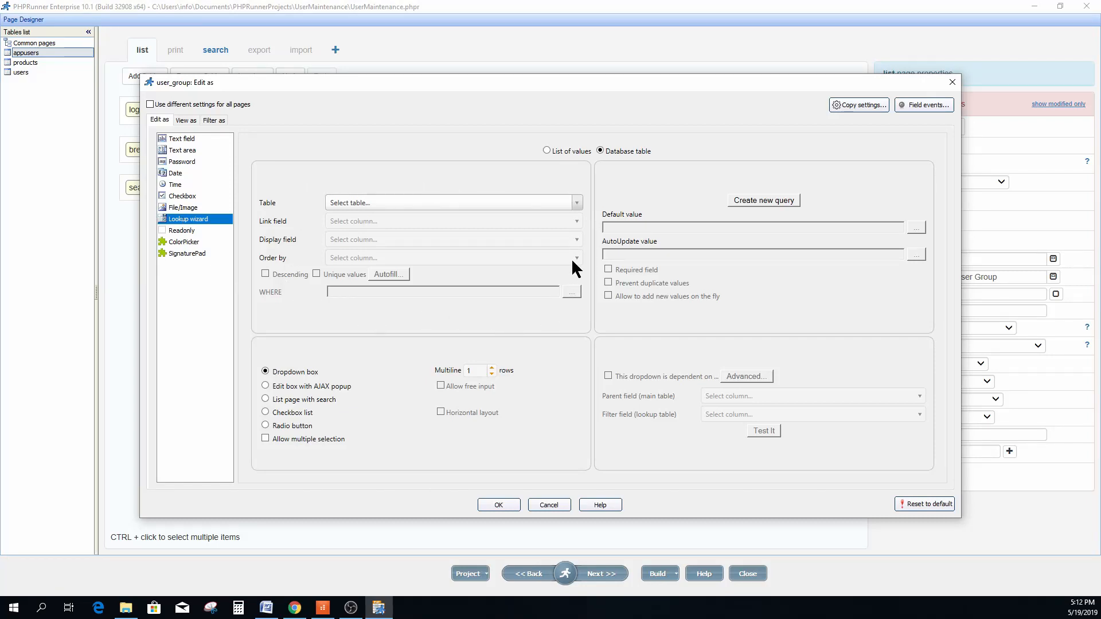
left_click(546, 150)
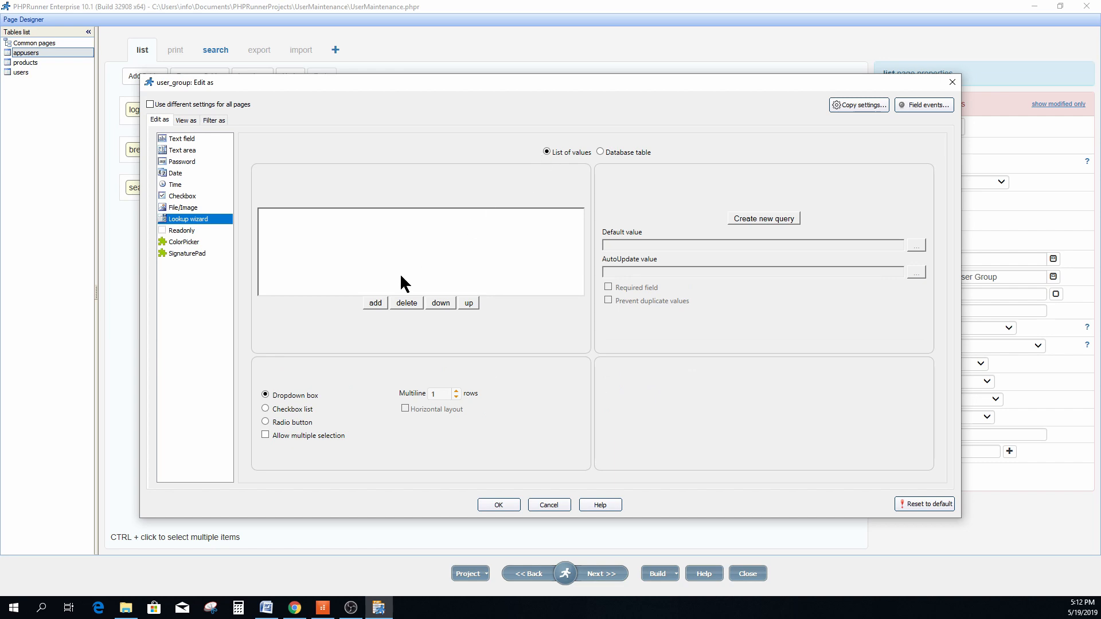
left_click(375, 303)
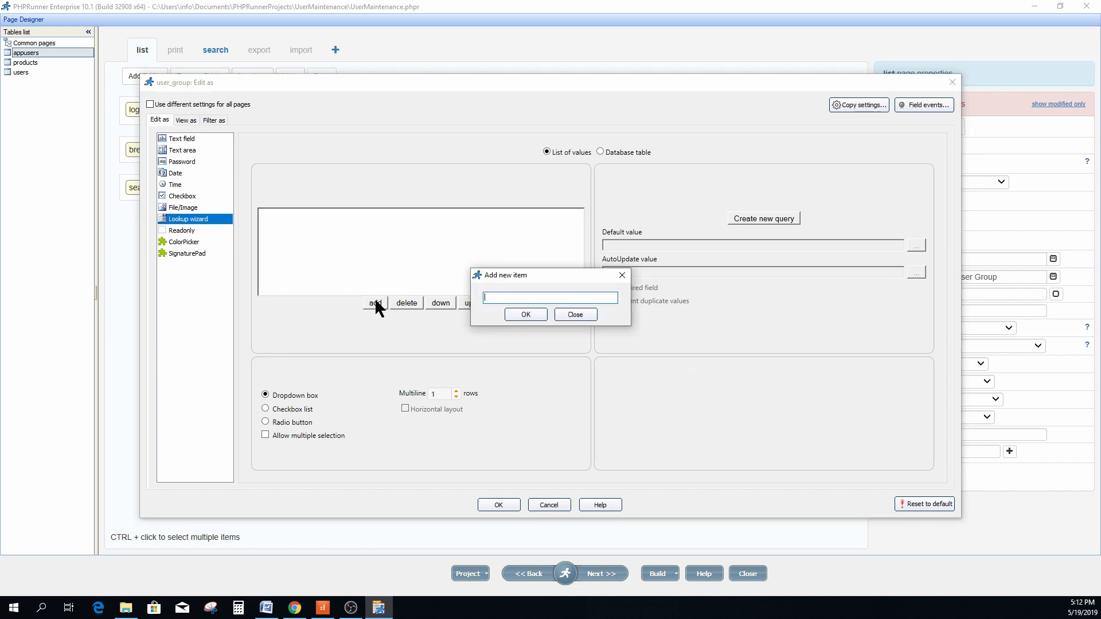
type("Admin")
left_click(523, 313)
type("General")
left_click(524, 314)
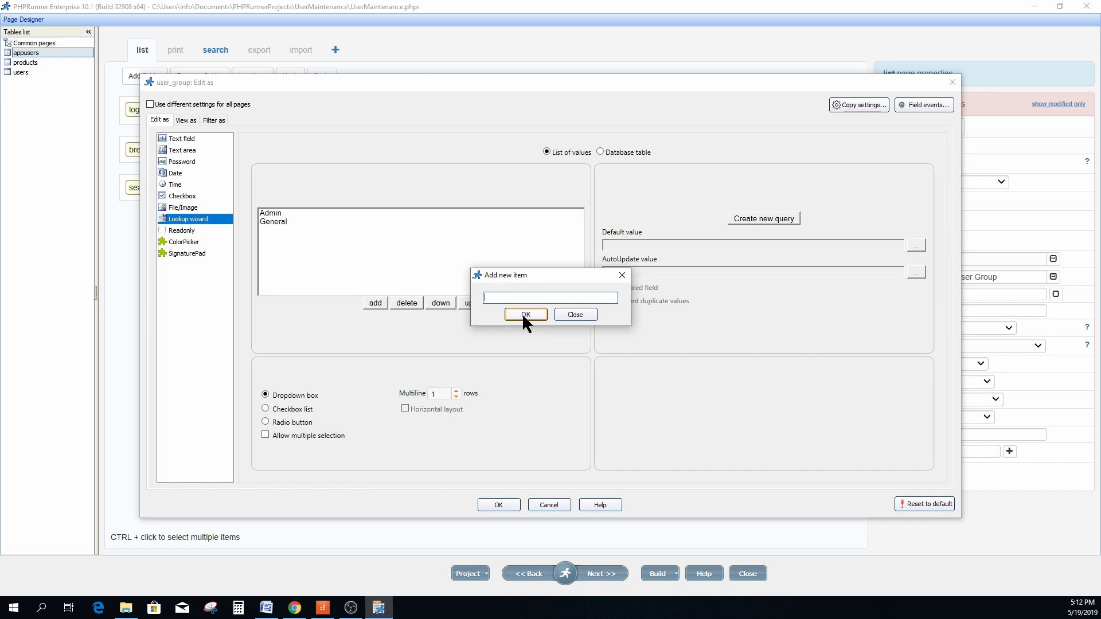
left_click(576, 314)
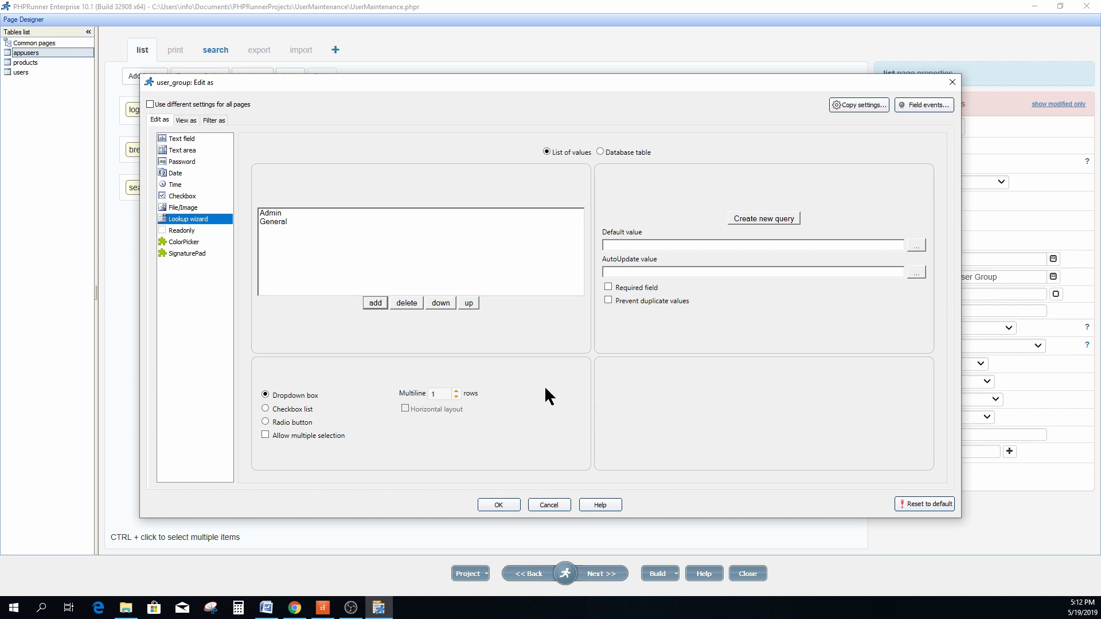
left_click(608, 287)
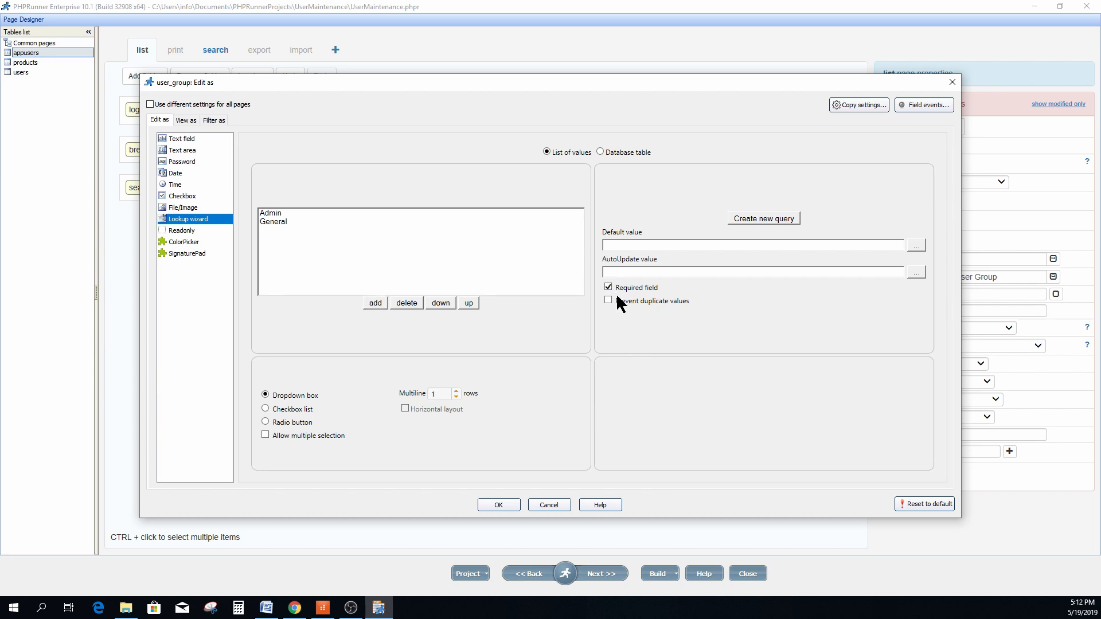
left_click(498, 505)
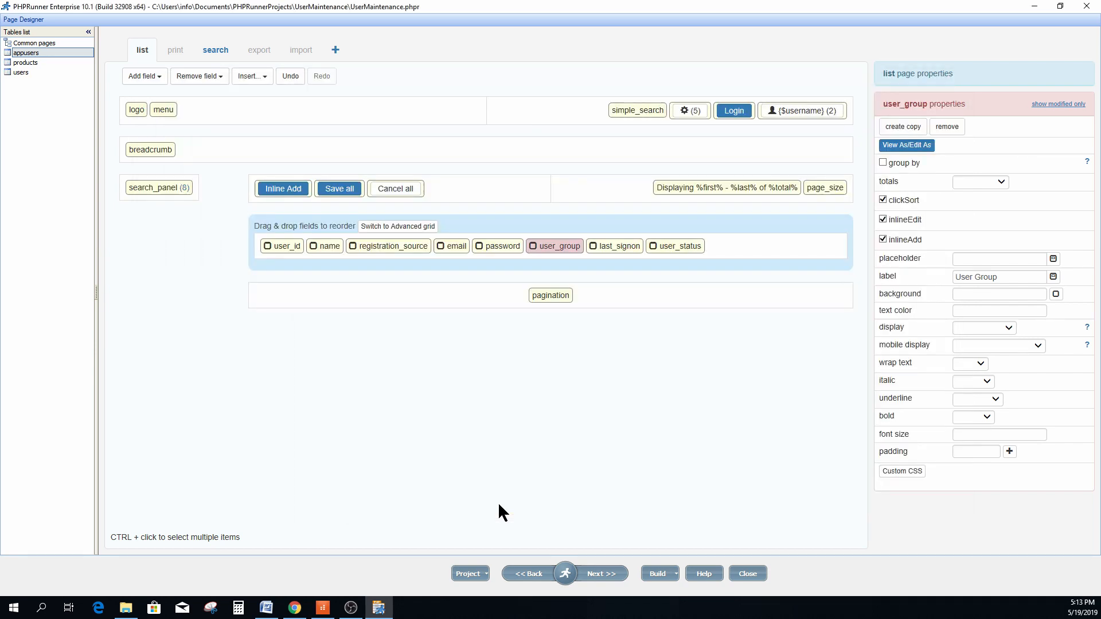
Make last_signon read-only in edit mode.
double_click(615, 252)
left_click(163, 120)
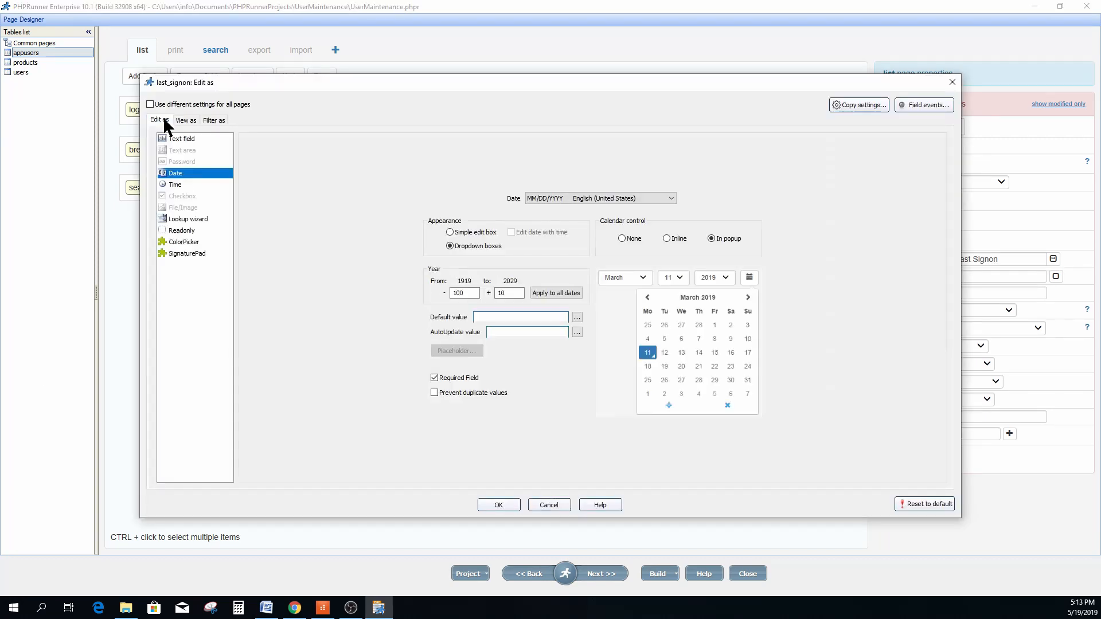
left_click(194, 231)
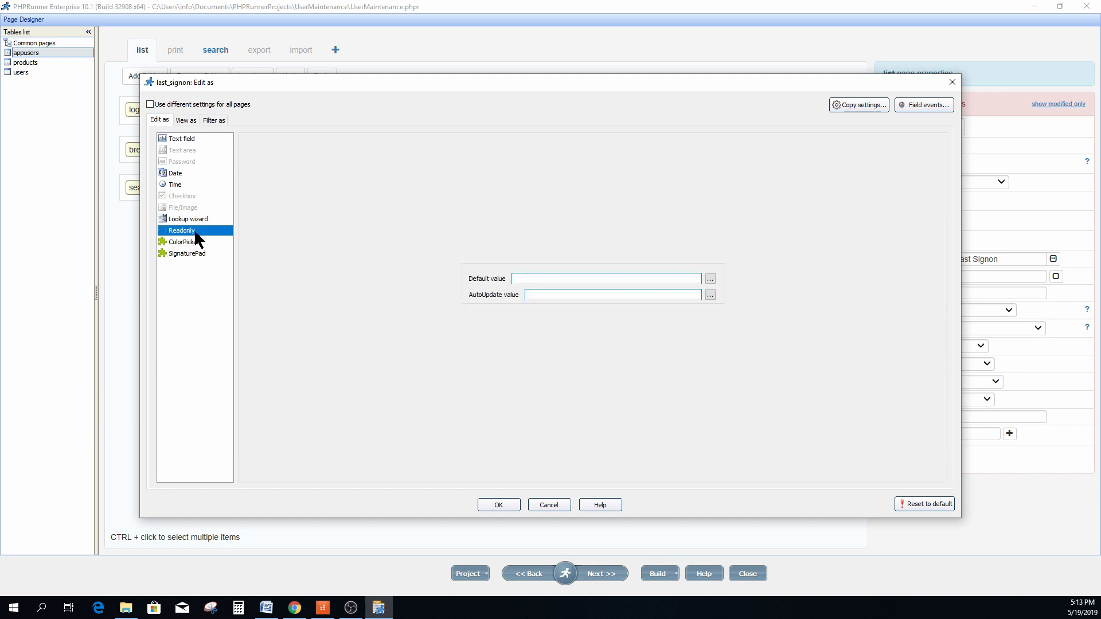
left_click(501, 502)
Make user_status a required lookup offering Active and Inactive.
left_click(676, 248)
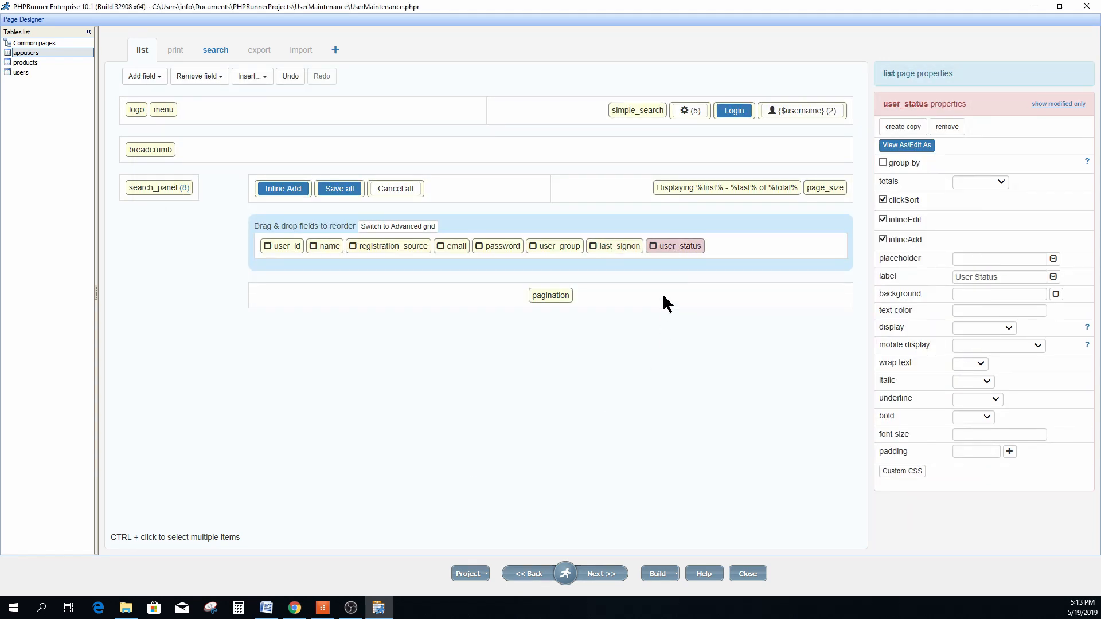
double_click(679, 247)
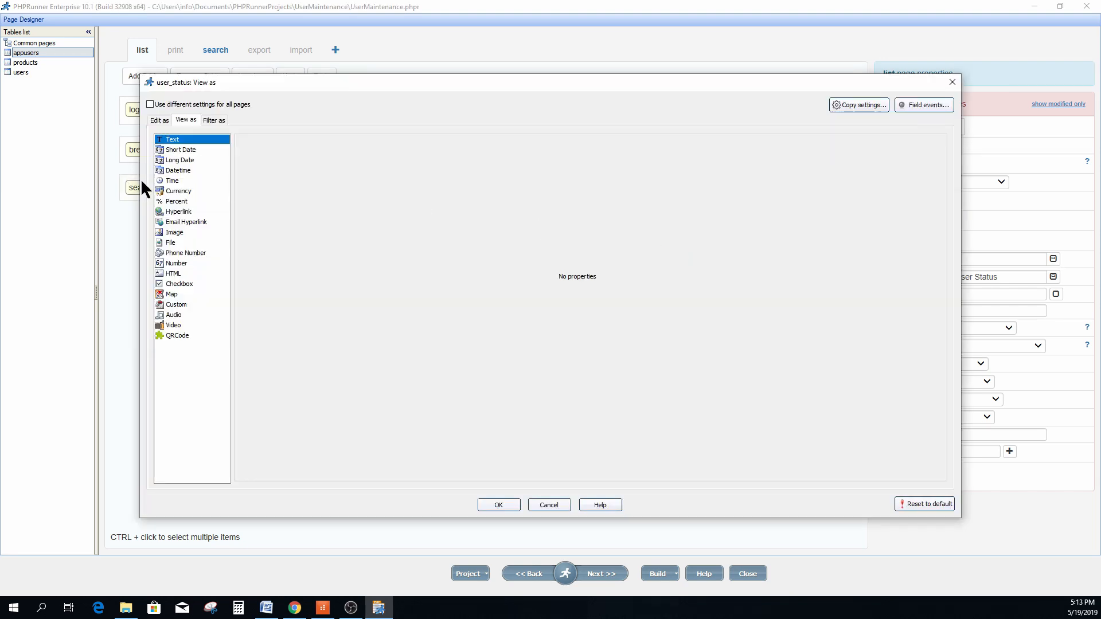
left_click(160, 121)
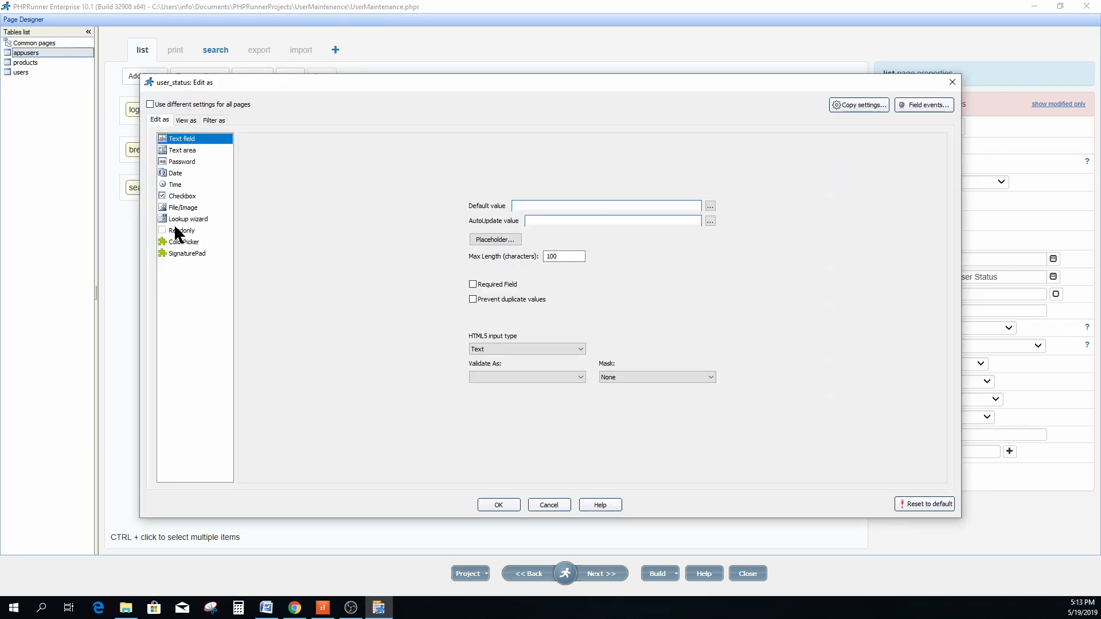
left_click(188, 219)
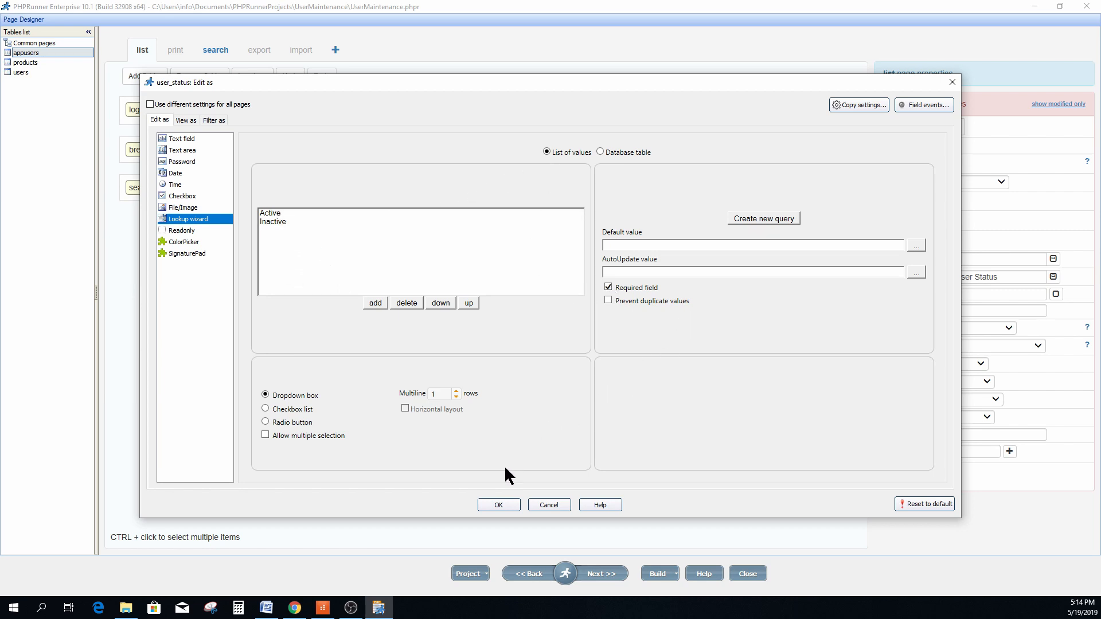
left_click(496, 504)
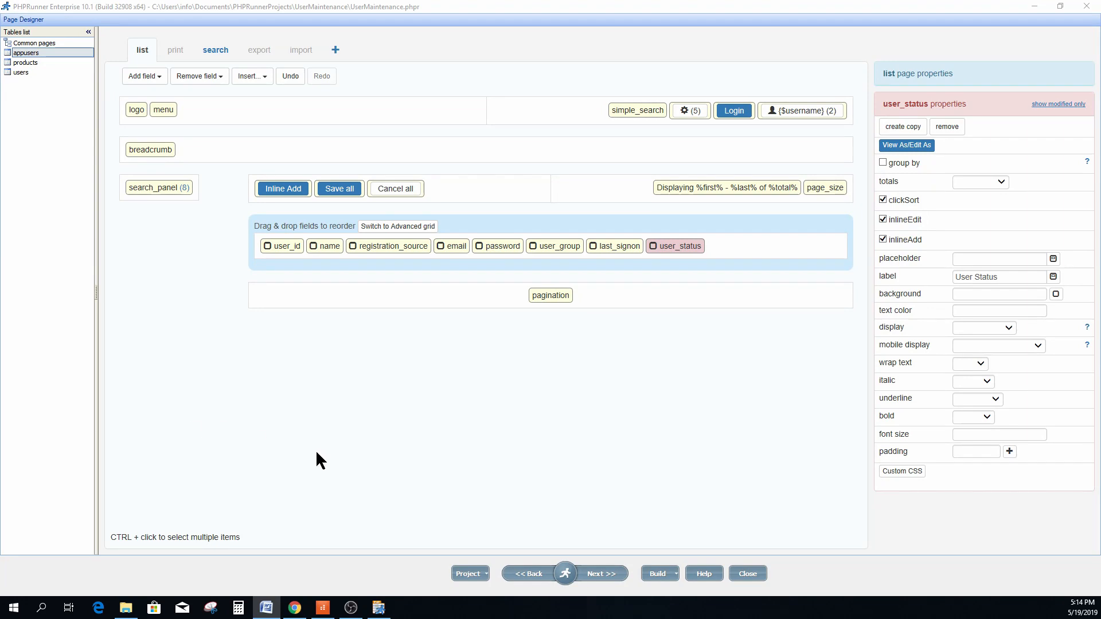
Open Events and review the Login page's Before login code that clears the session message.
mouse_move(564, 573)
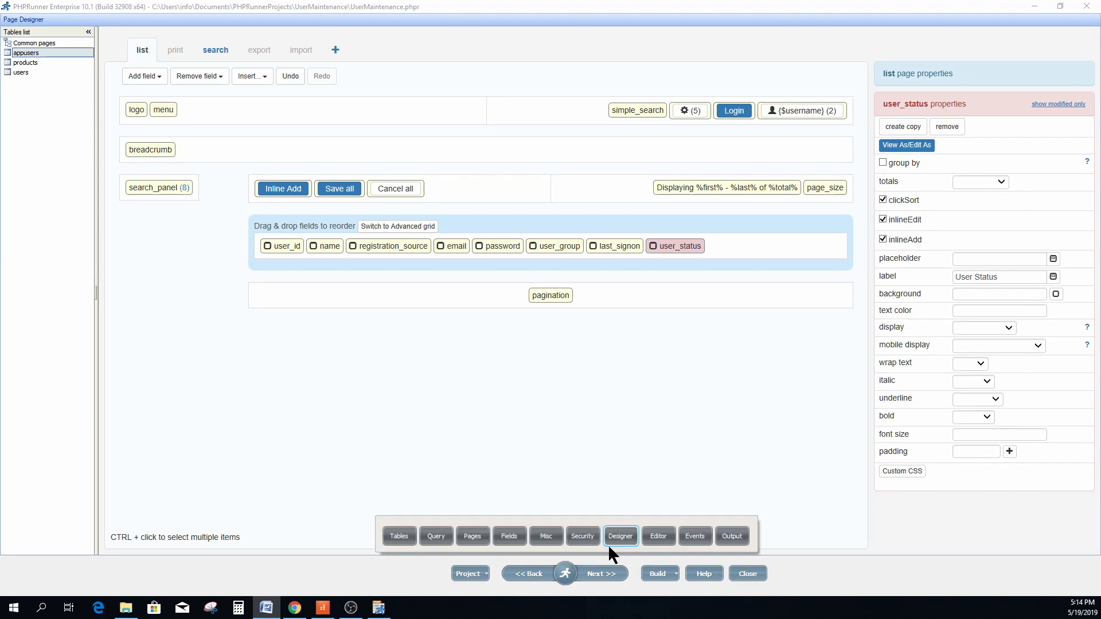
left_click(693, 535)
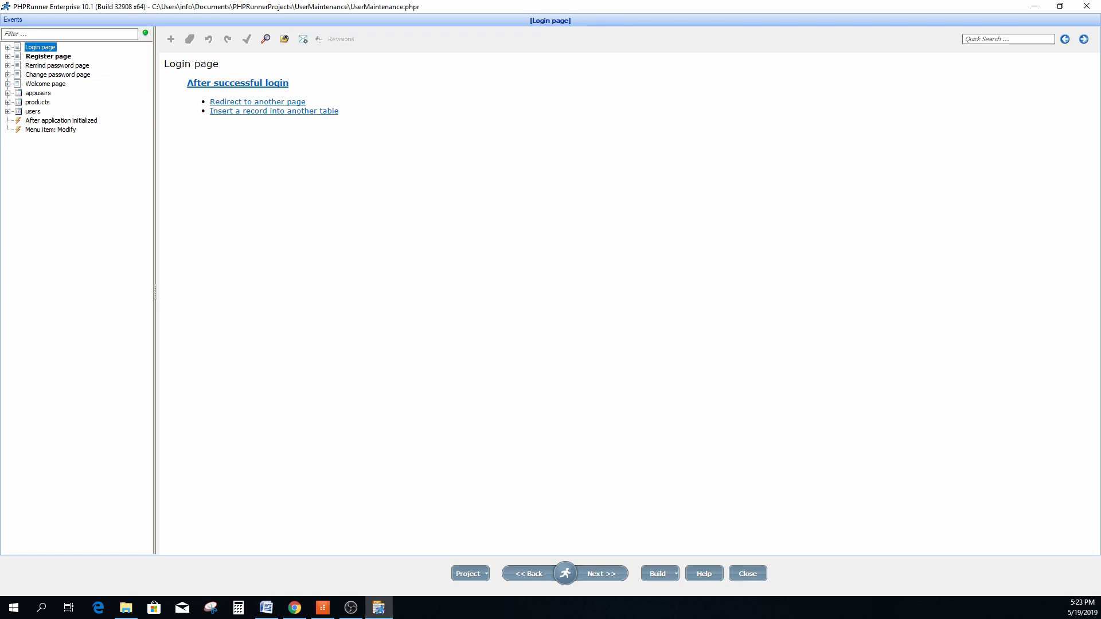
left_click(8, 47)
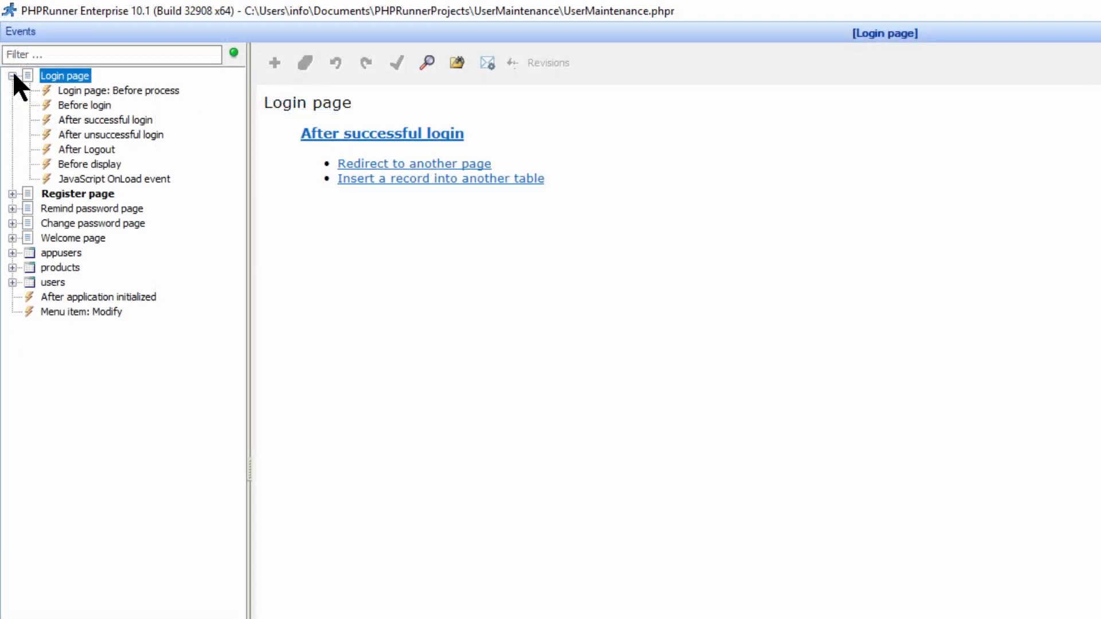
left_click(91, 103)
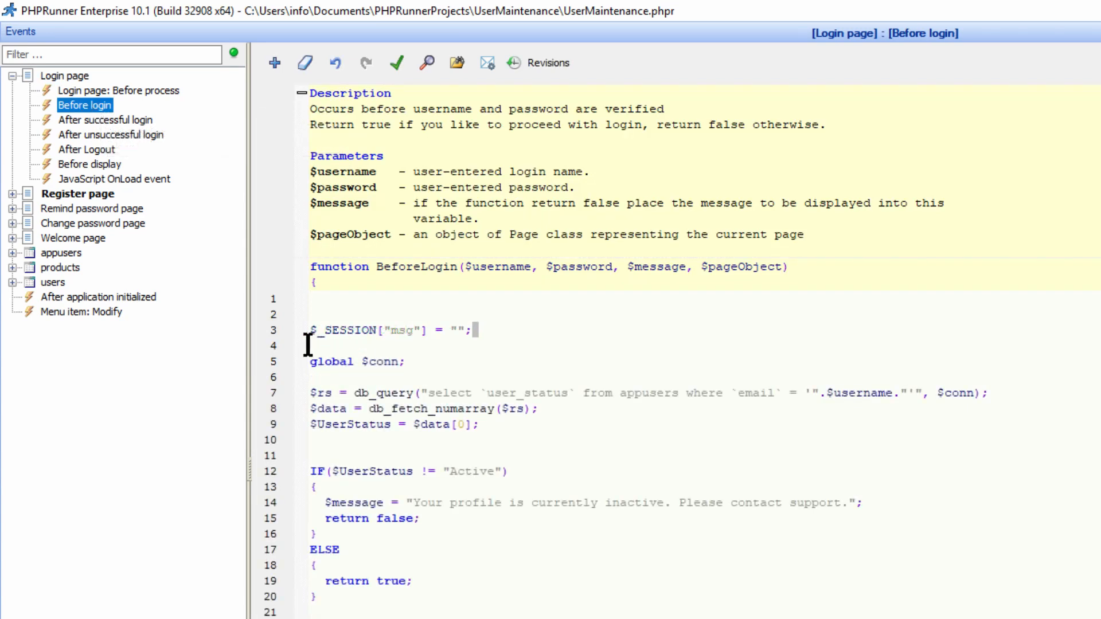
left_click(285, 330)
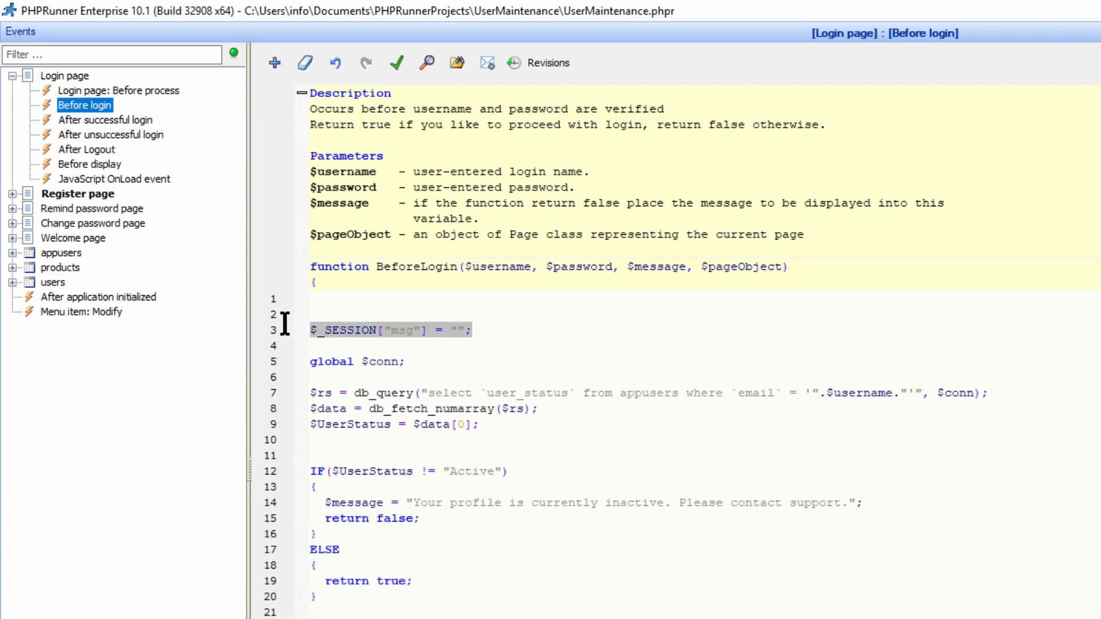
left_click(494, 330)
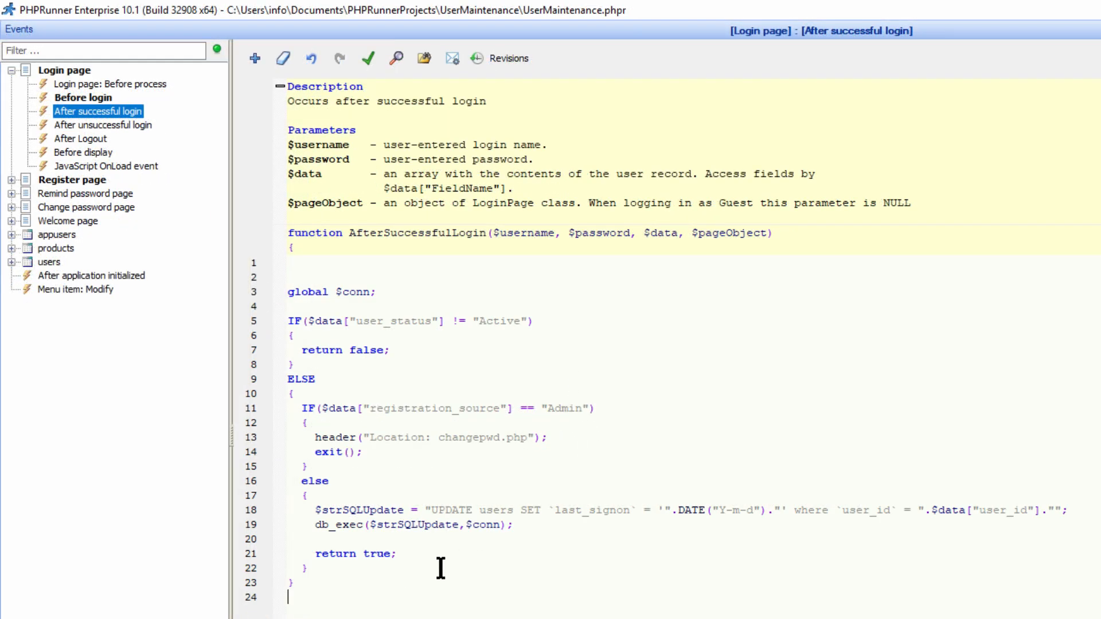
Review the Before change password code: the old-versus-new check and session message.
left_click(11, 207)
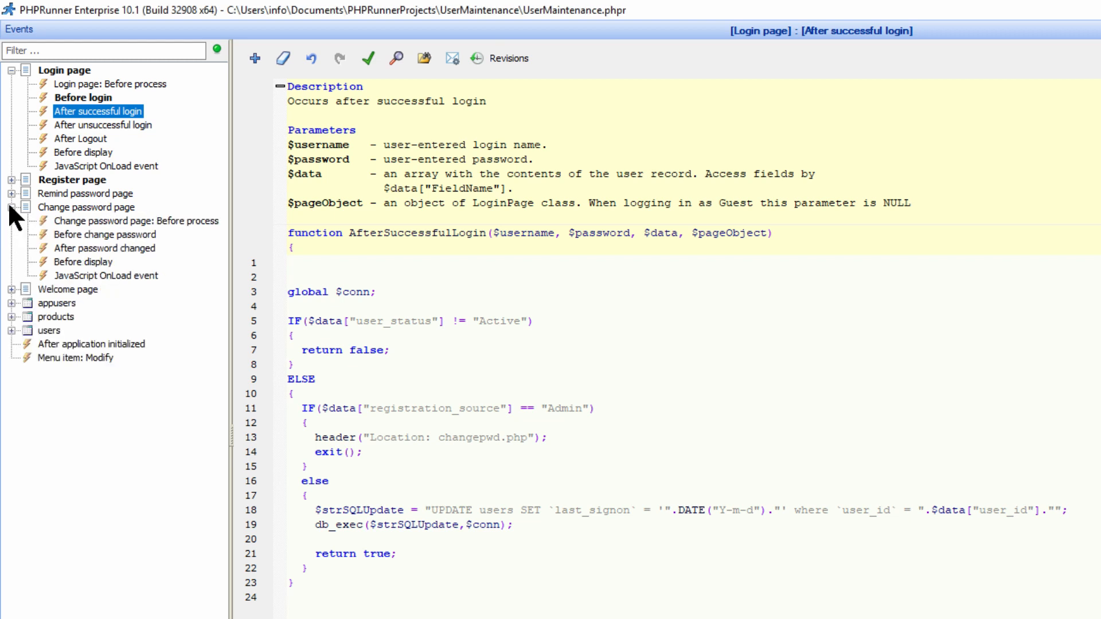
left_click(91, 232)
left_click_drag(379, 322, 344, 319)
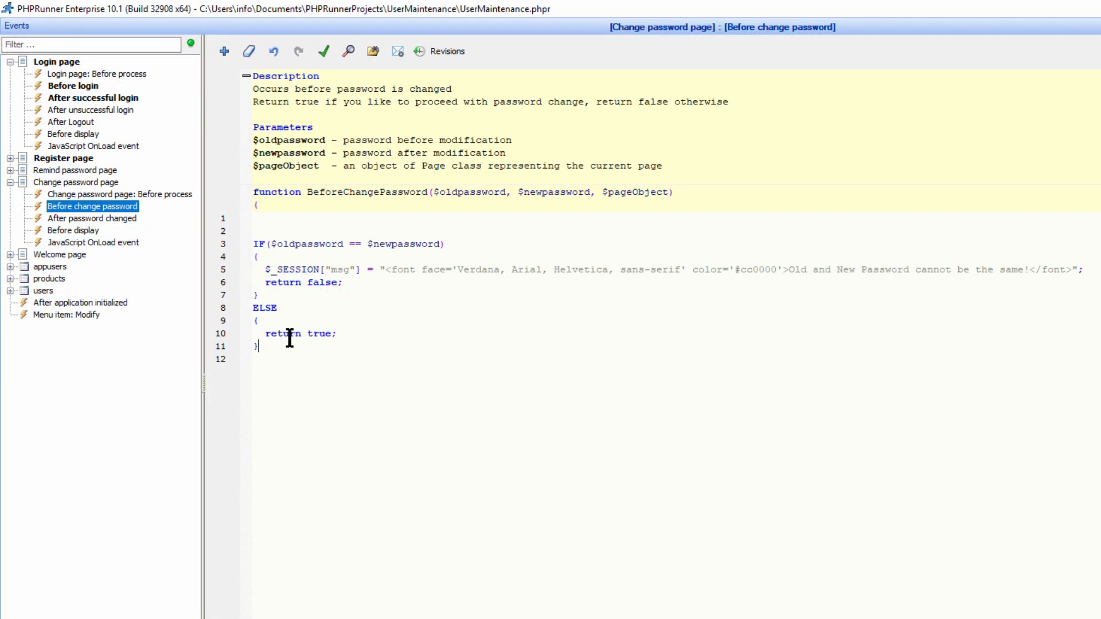
left_click_drag(288, 343, 250, 238)
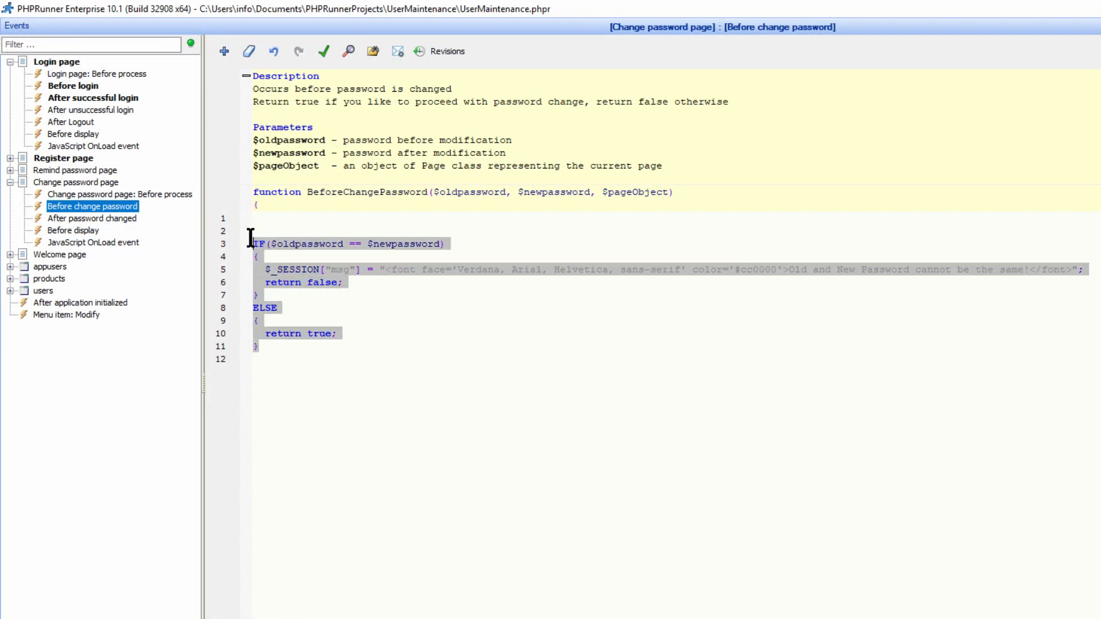
left_click(407, 304)
left_click_drag(363, 269, 263, 268)
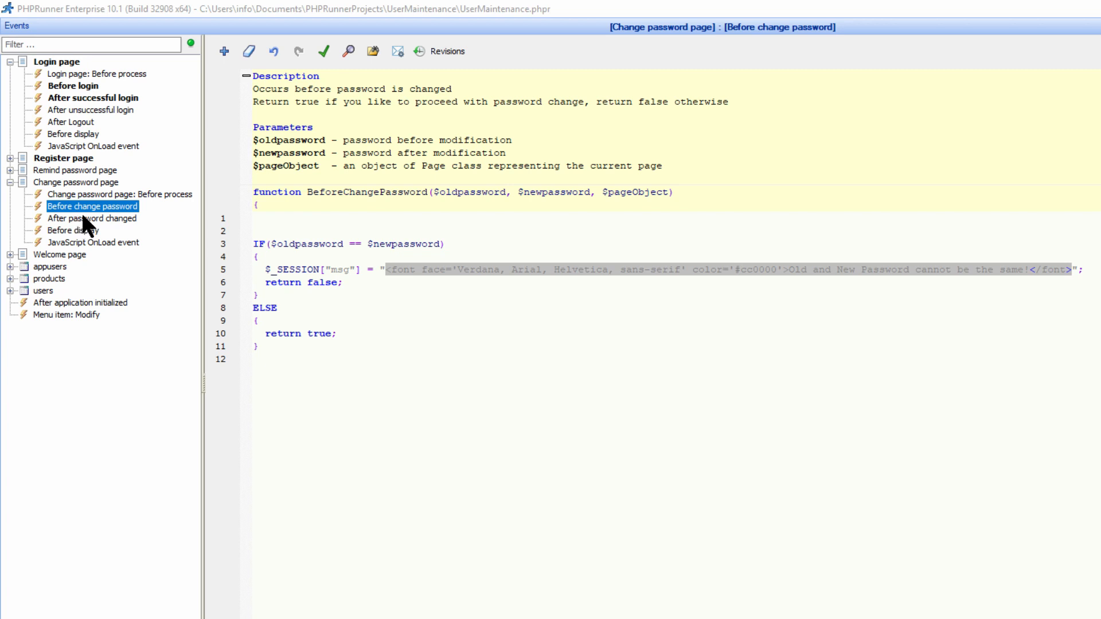
Review the After password changed code updating registration_source via Security::getUserName.
left_click(83, 218)
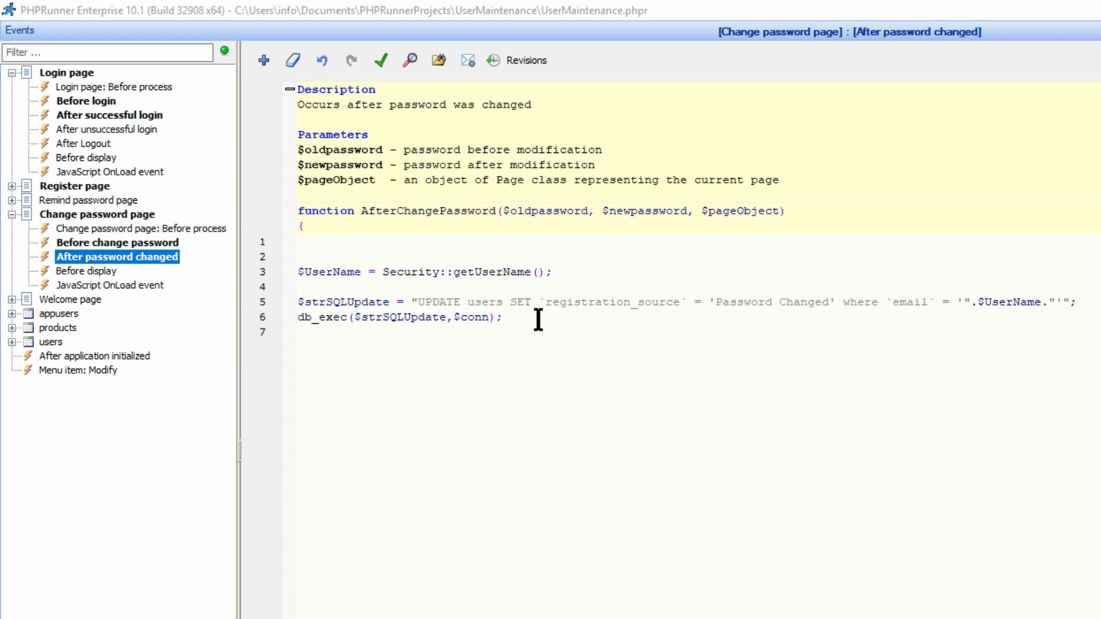
left_click_drag(538, 319, 298, 272)
left_click(429, 273)
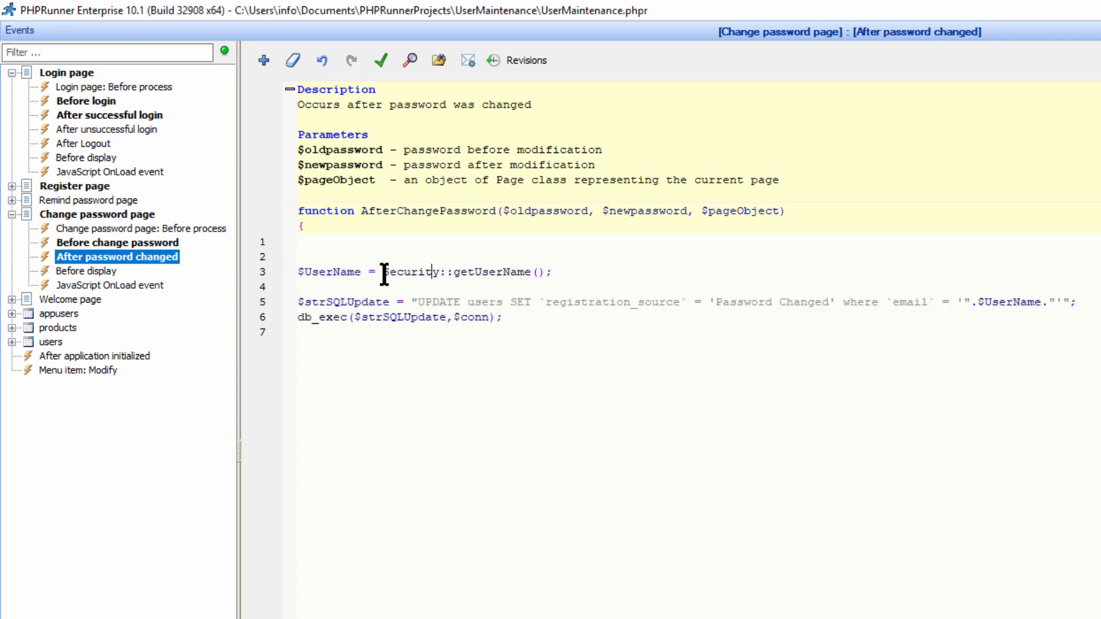
left_click_drag(383, 273, 547, 272)
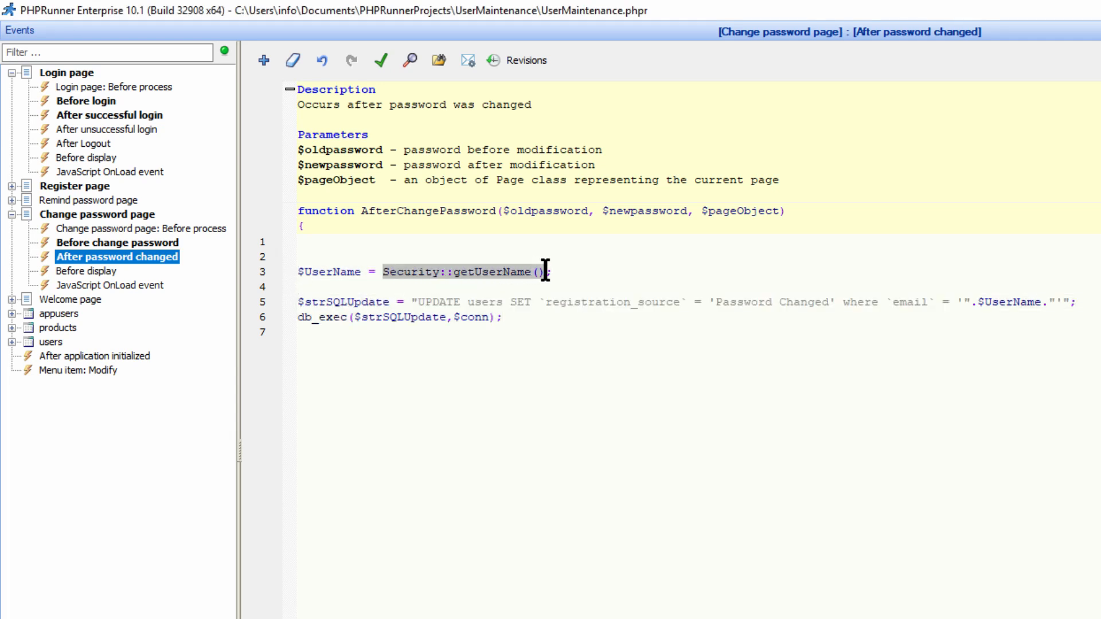
left_click(621, 260)
double_click(315, 275)
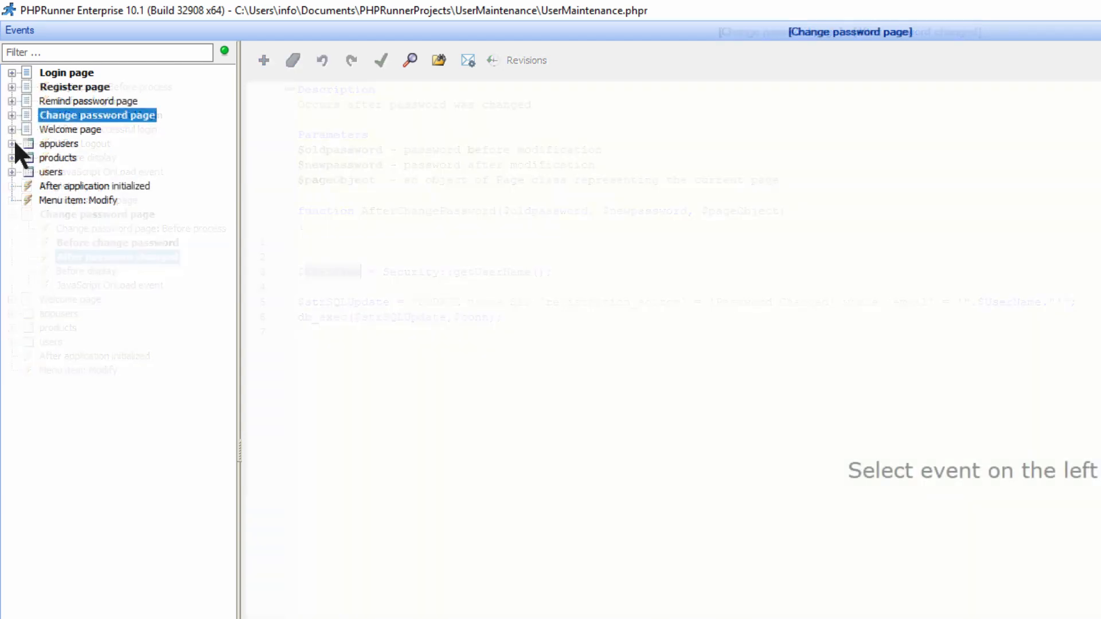
Review the appusers Before record added code setting registration_source to Admin.
left_click(11, 144)
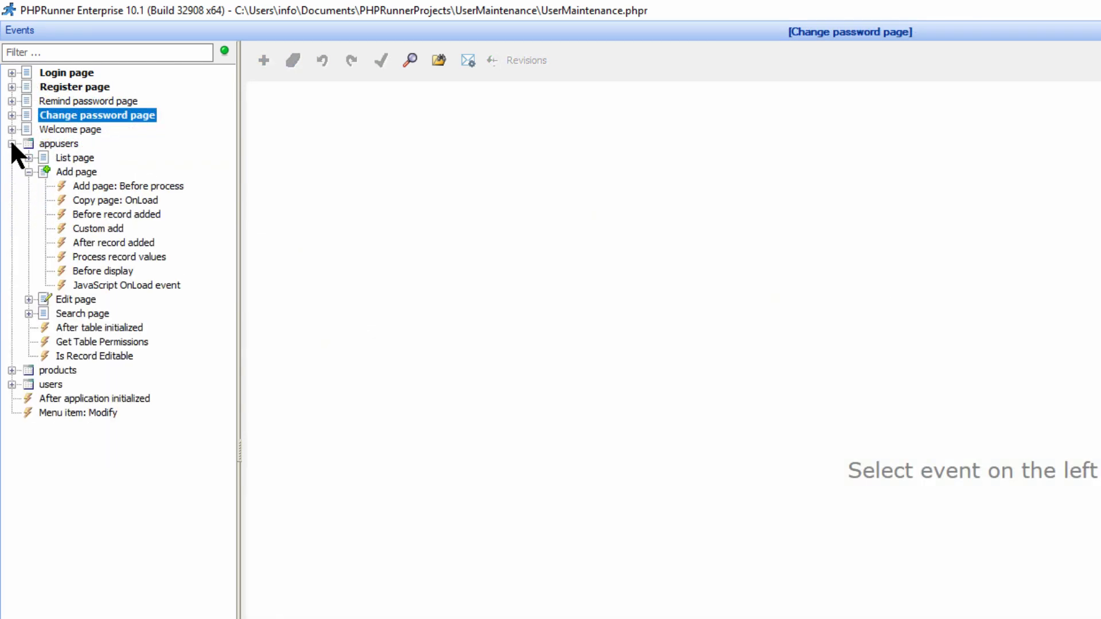
left_click(112, 214)
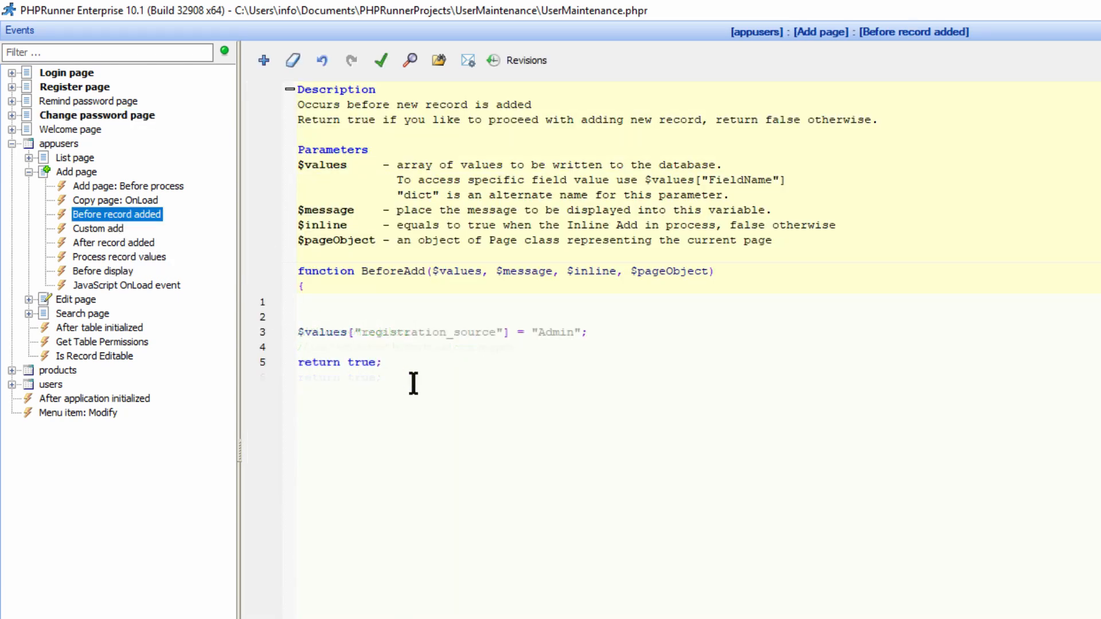
double_click(422, 332)
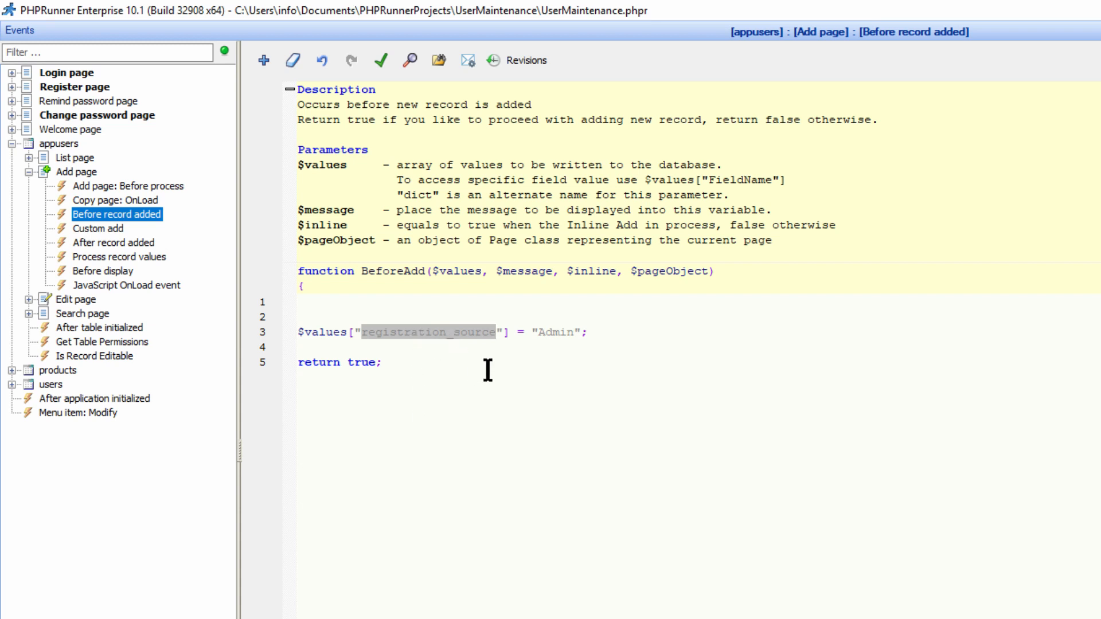
double_click(555, 332)
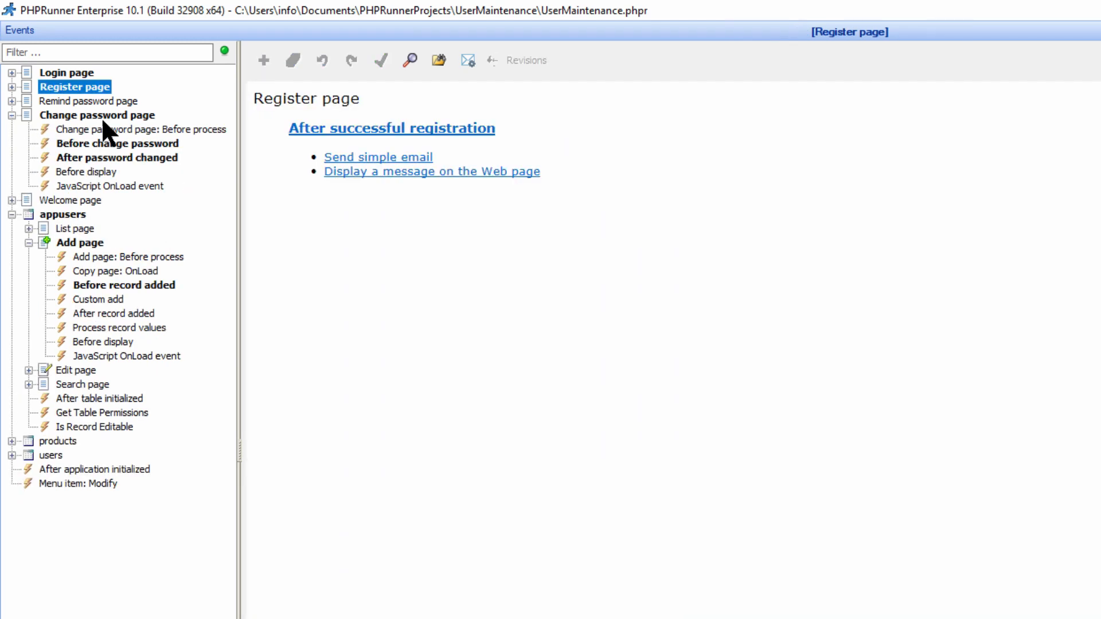
Copy $_SESSION["msg"] from the Before change password code.
left_click(92, 144)
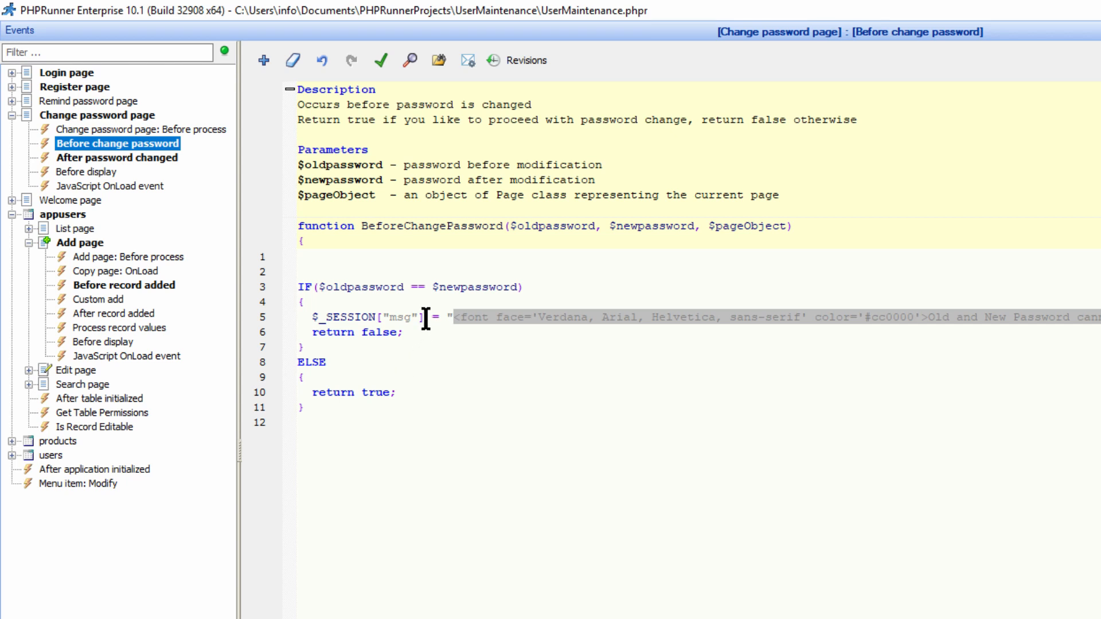
left_click_drag(425, 317, 312, 317)
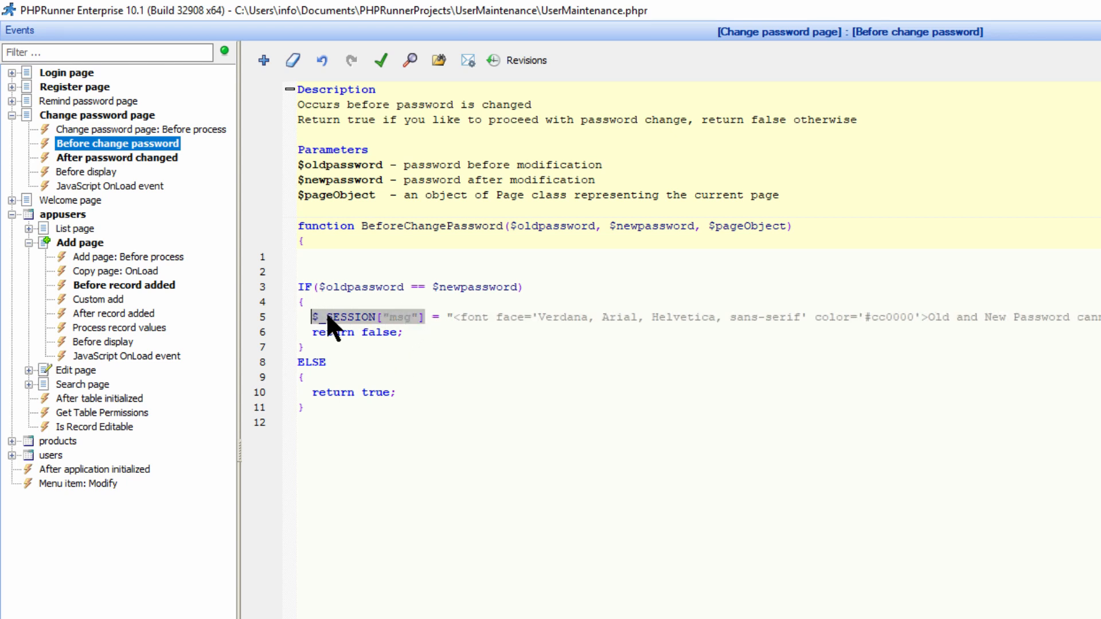
right_click(327, 317)
left_click(346, 374)
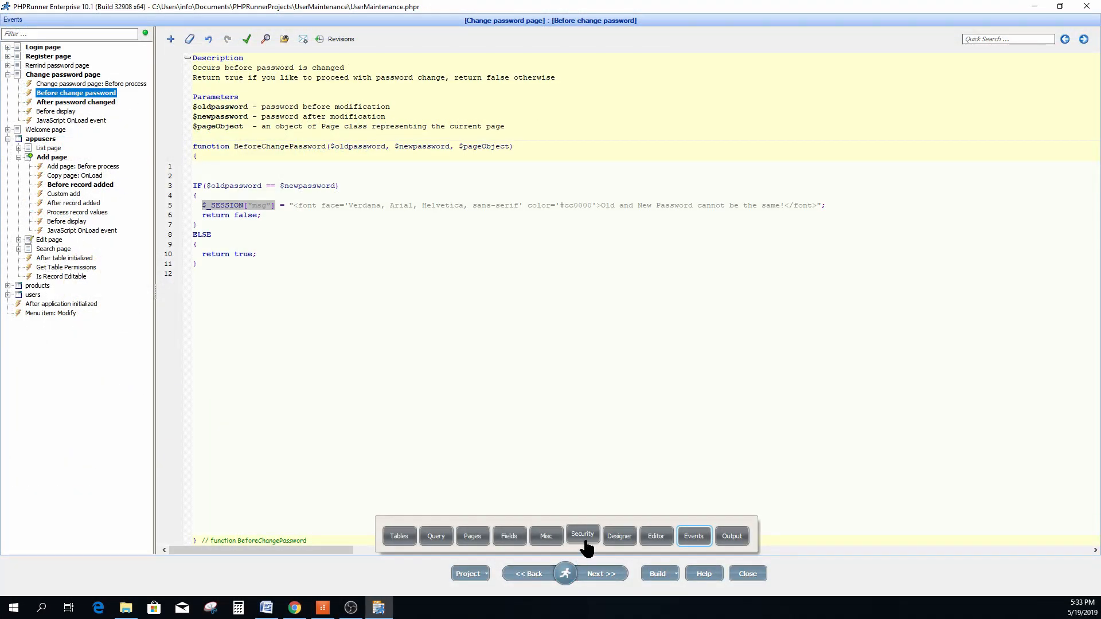
Split the changepwd page's header cell vertically and select the new right cell.
left_click(620, 536)
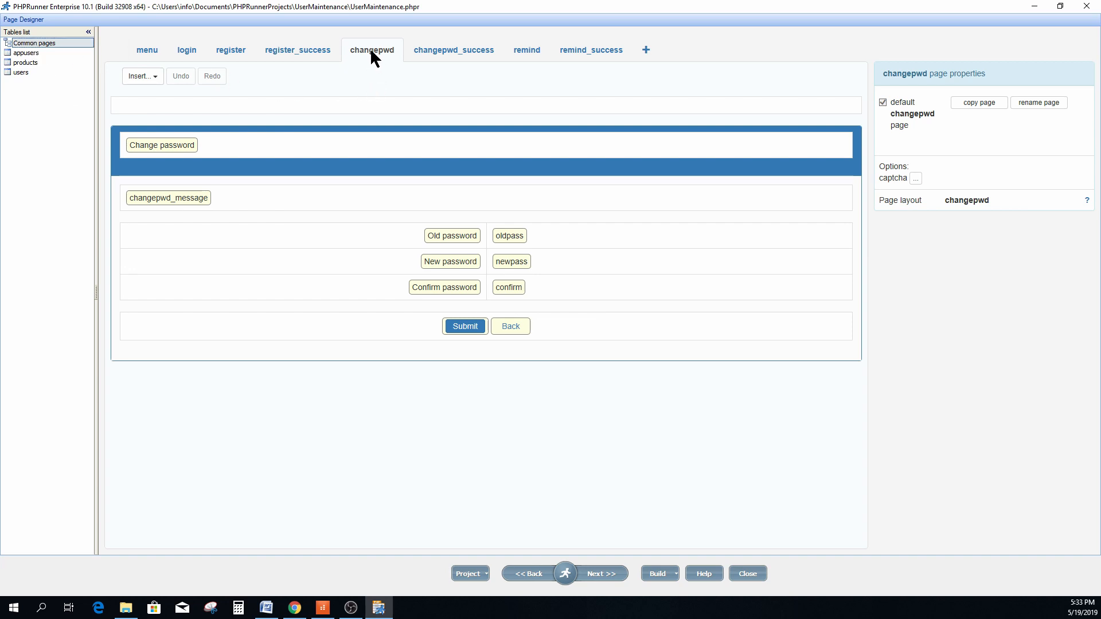
left_click(303, 146)
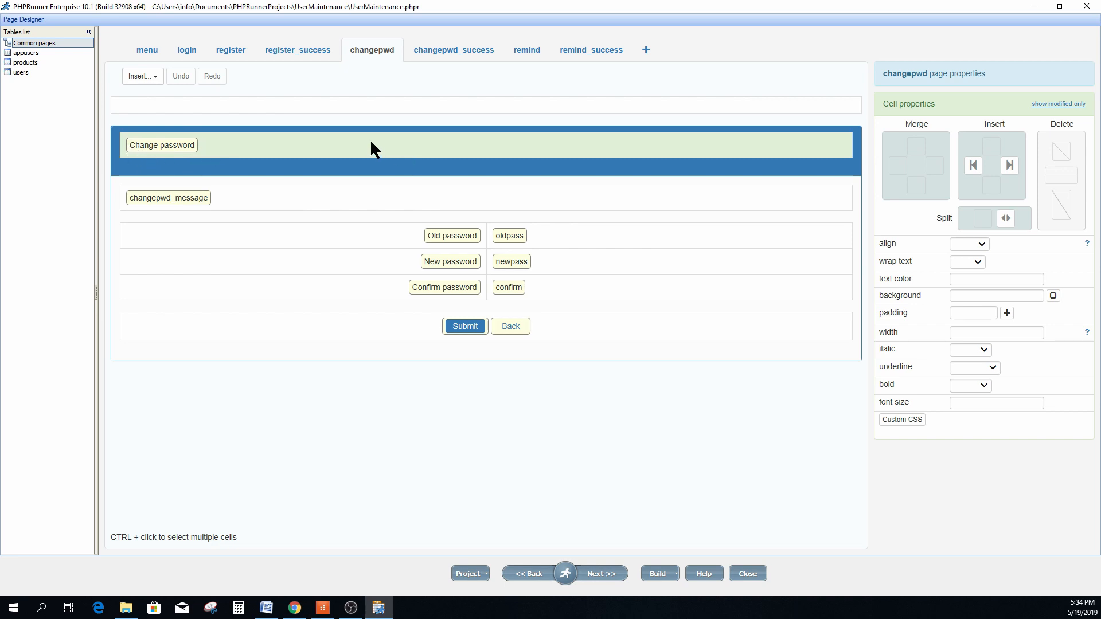
left_click(1007, 220)
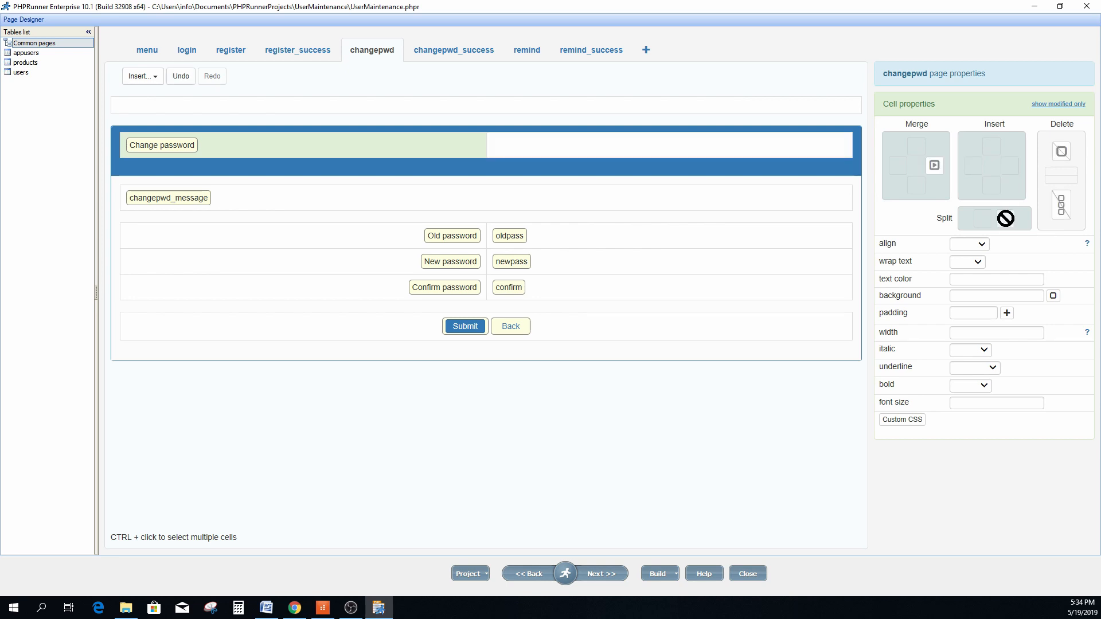
left_click(552, 153)
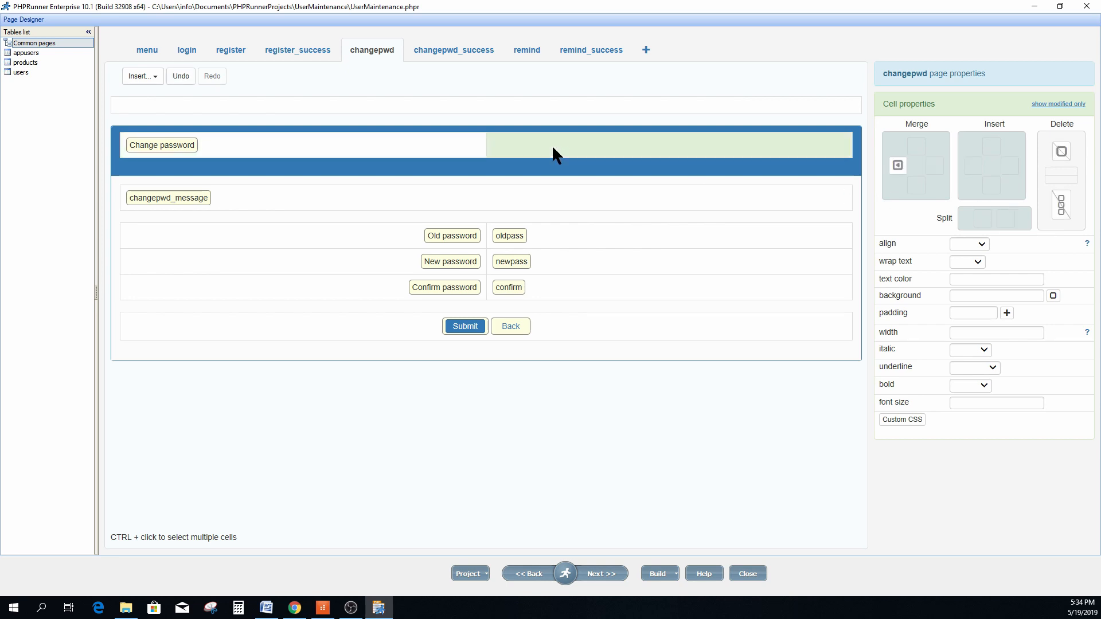
Insert a code snippet named Message and delete its placeholder text.
left_click(152, 77)
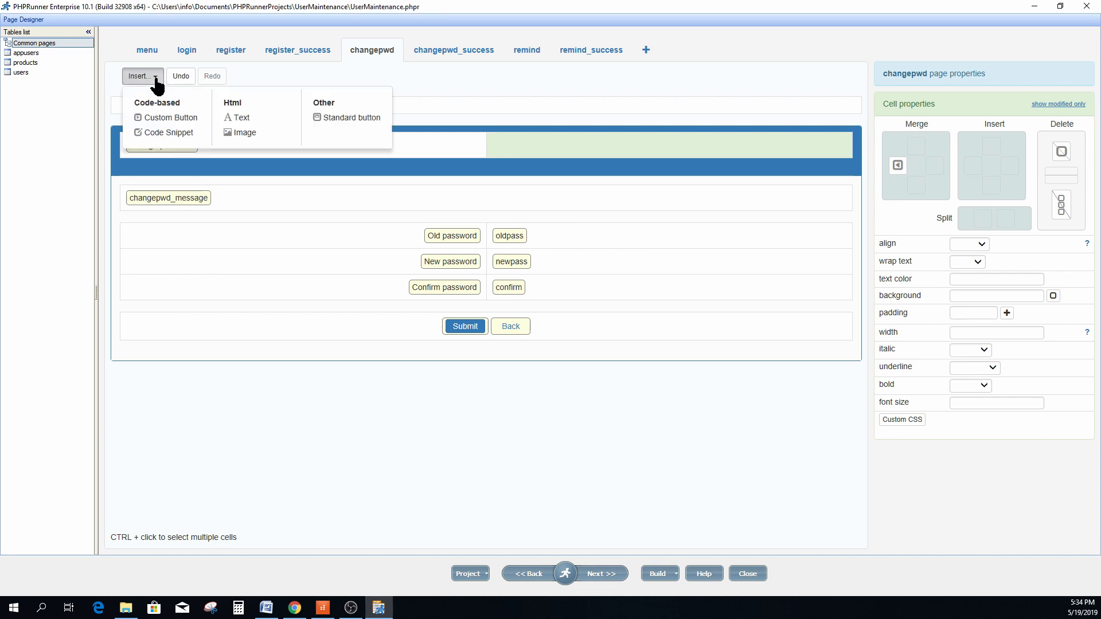
left_click(161, 133)
left_click_drag(422, 183, 332, 180)
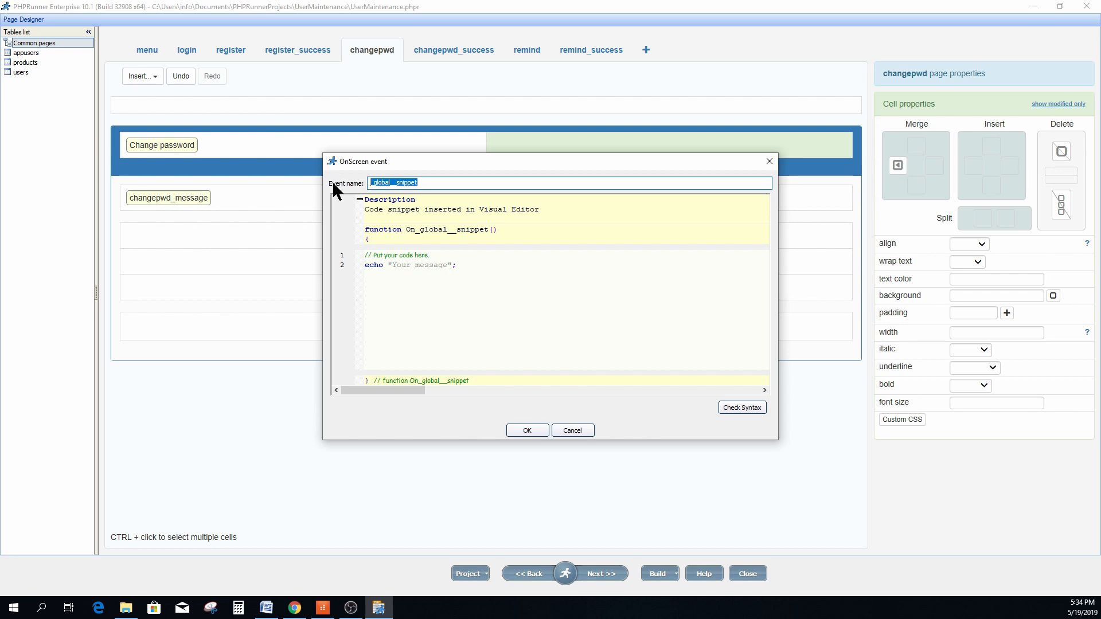
type("Message")
left_click(452, 265)
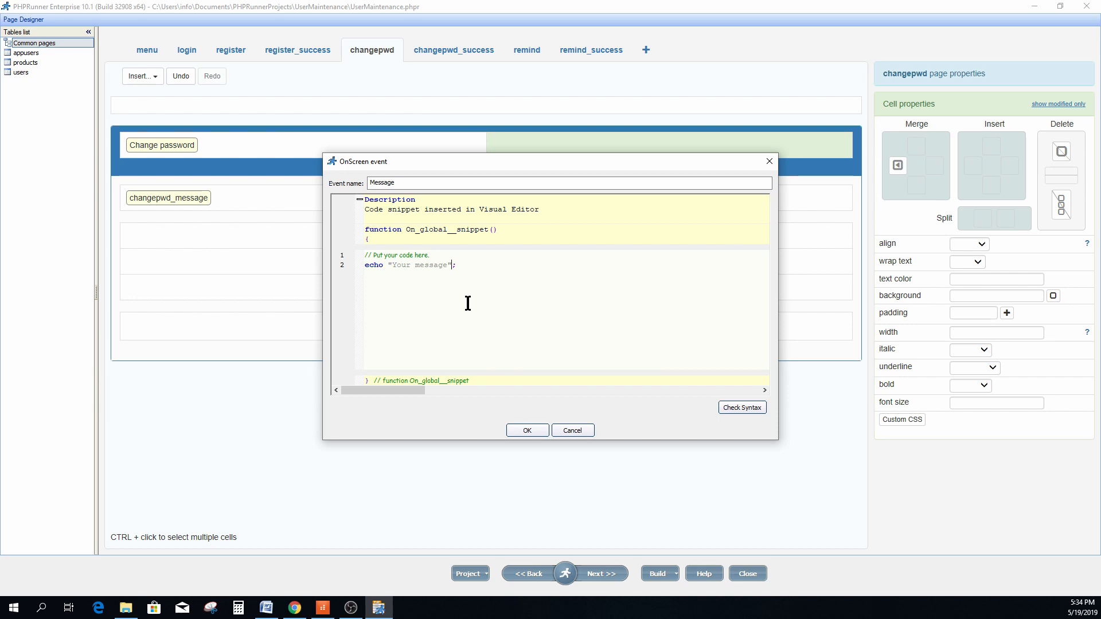
key("BackSpace")
key("BackSpace")
Save the Message snippet and sign into the web app as admin.
left_click(527, 430)
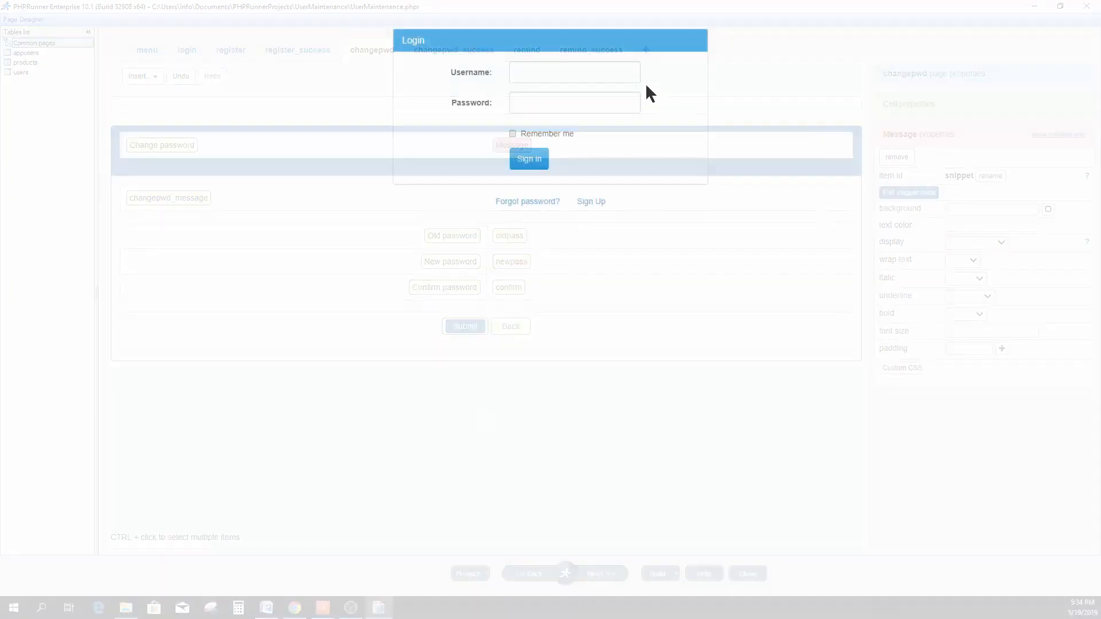
left_click(529, 73)
left_click(539, 105)
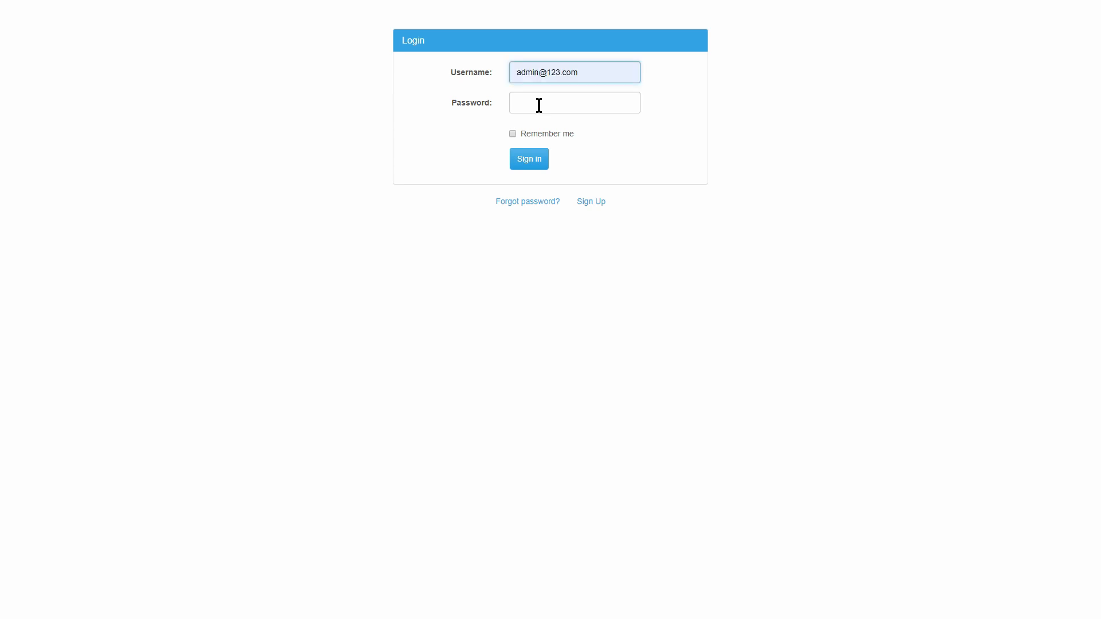
left_click(538, 104)
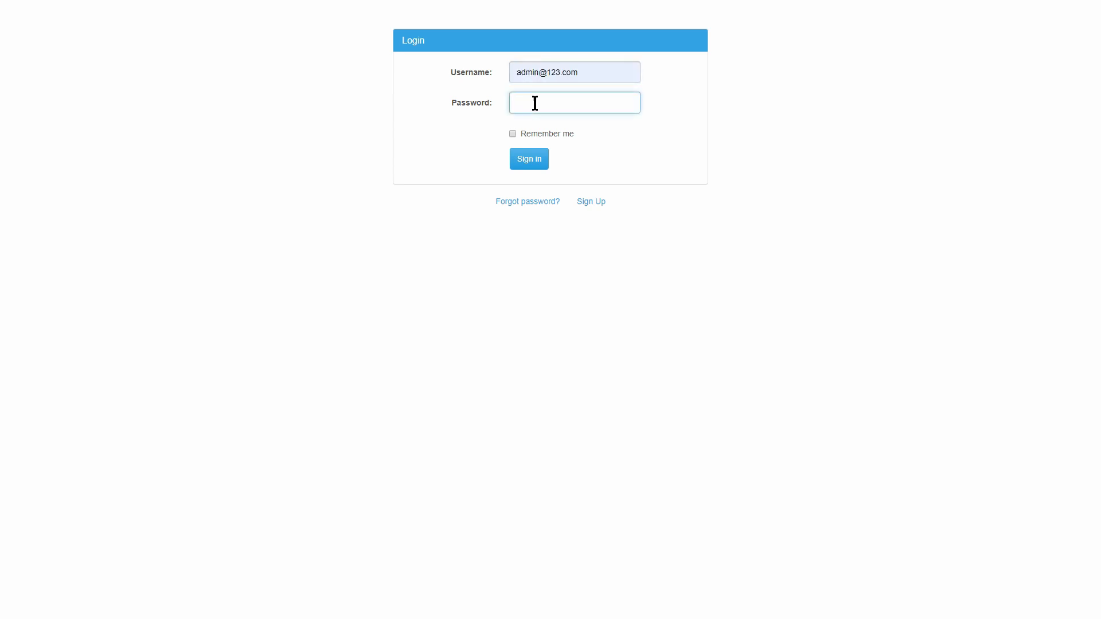
type("••••")
left_click(532, 162)
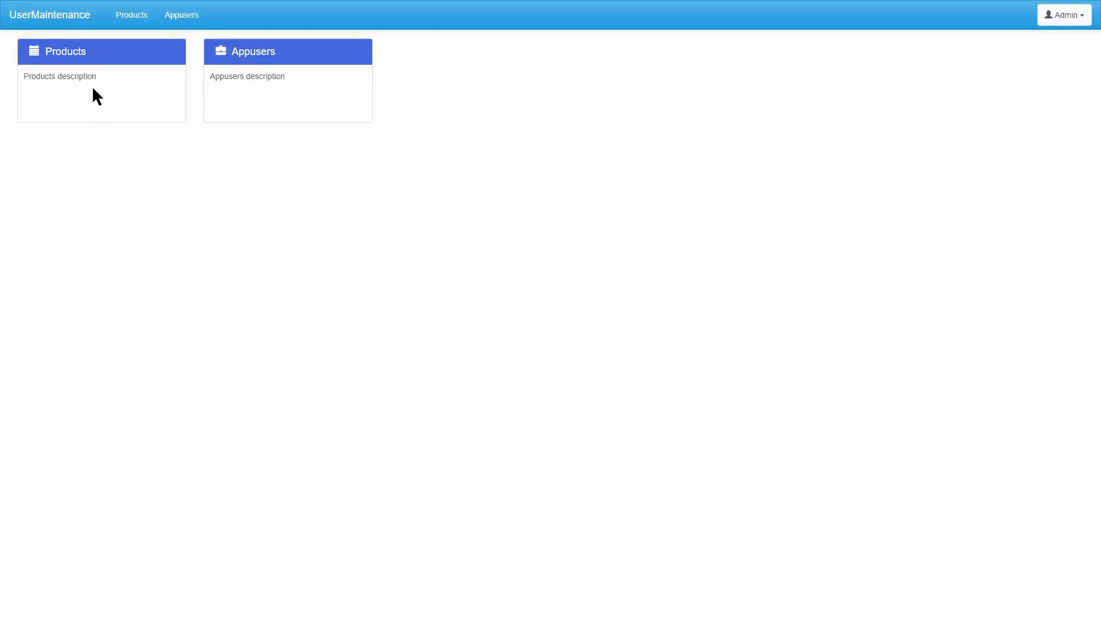
Open the Appusers list and inspect the blocked password values.
left_click(67, 53)
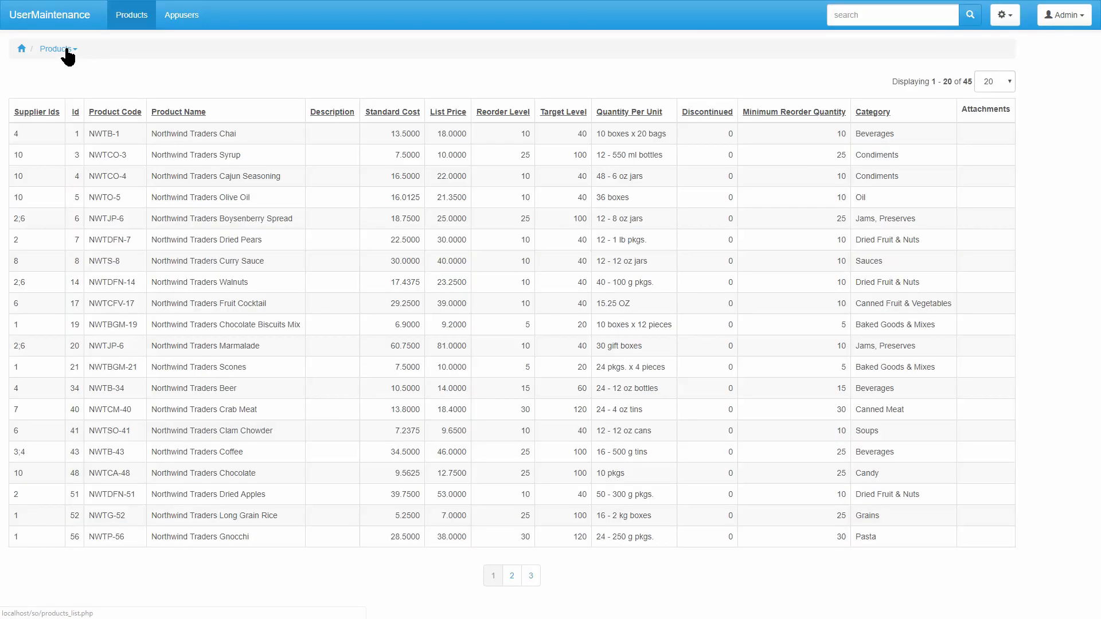
left_click(187, 21)
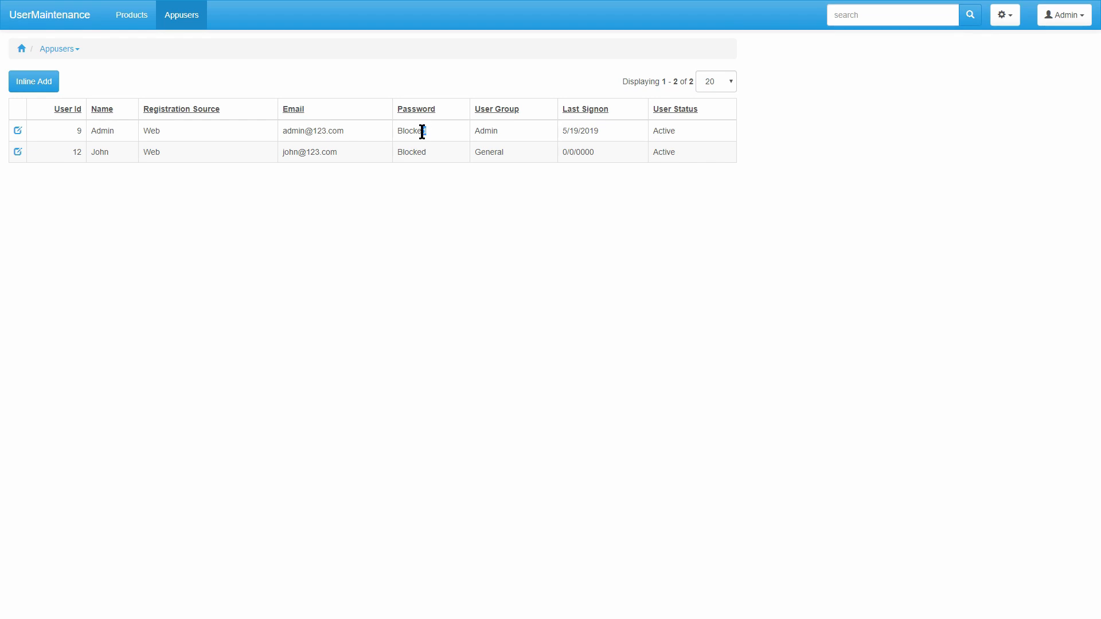
left_click_drag(422, 132, 398, 151)
left_click(161, 258)
Inline-edit the second user, keeping group General and setting status to Inactive.
left_click(18, 152)
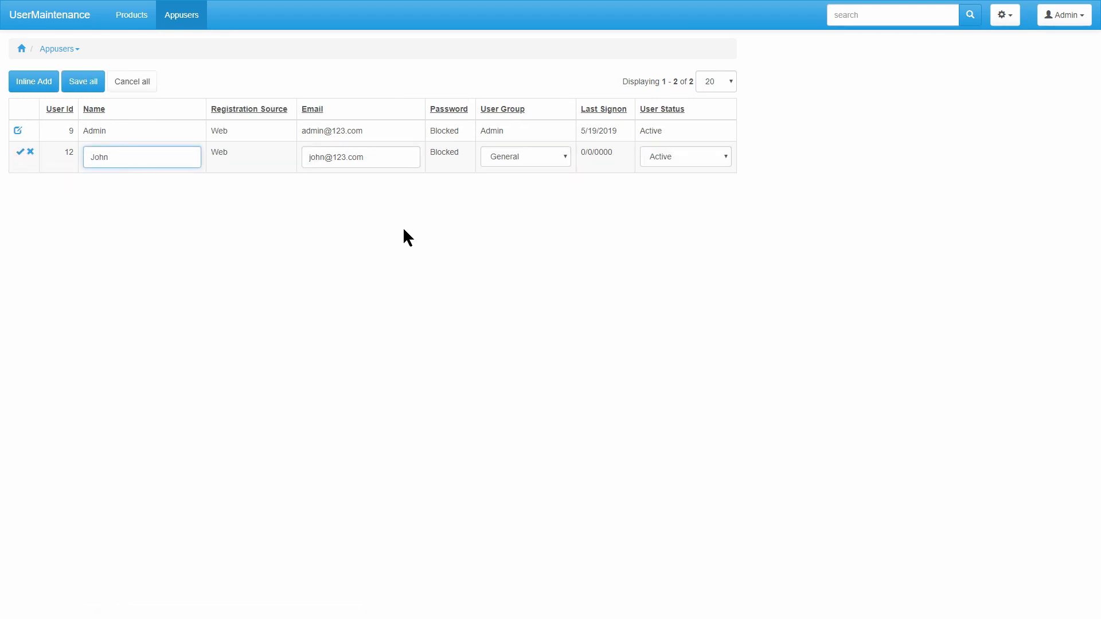
left_click(551, 153)
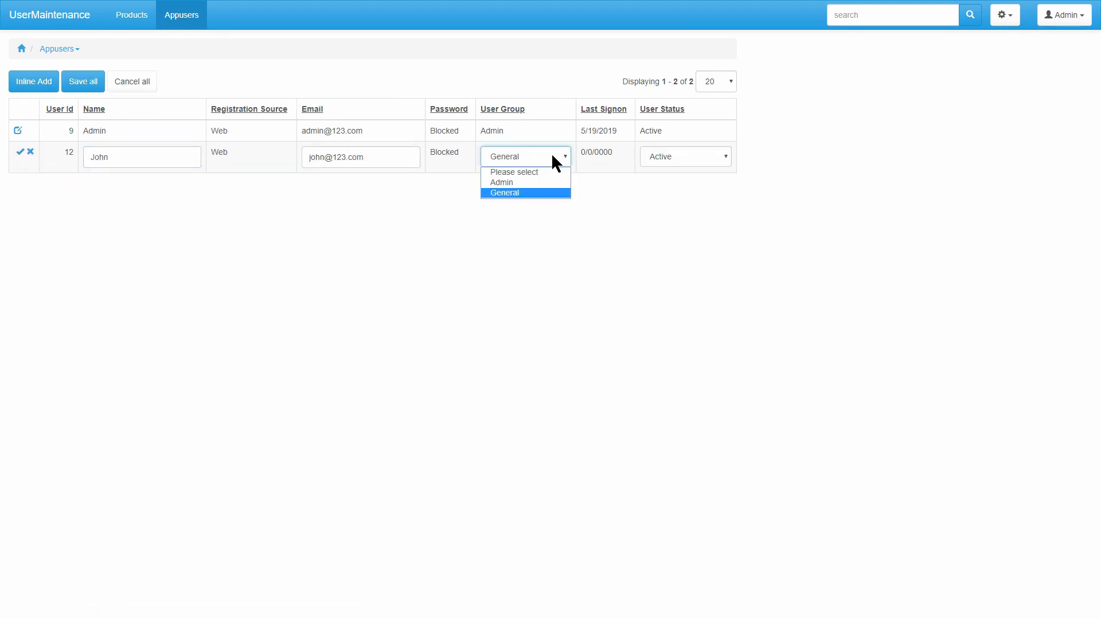
left_click(552, 155)
left_click(677, 154)
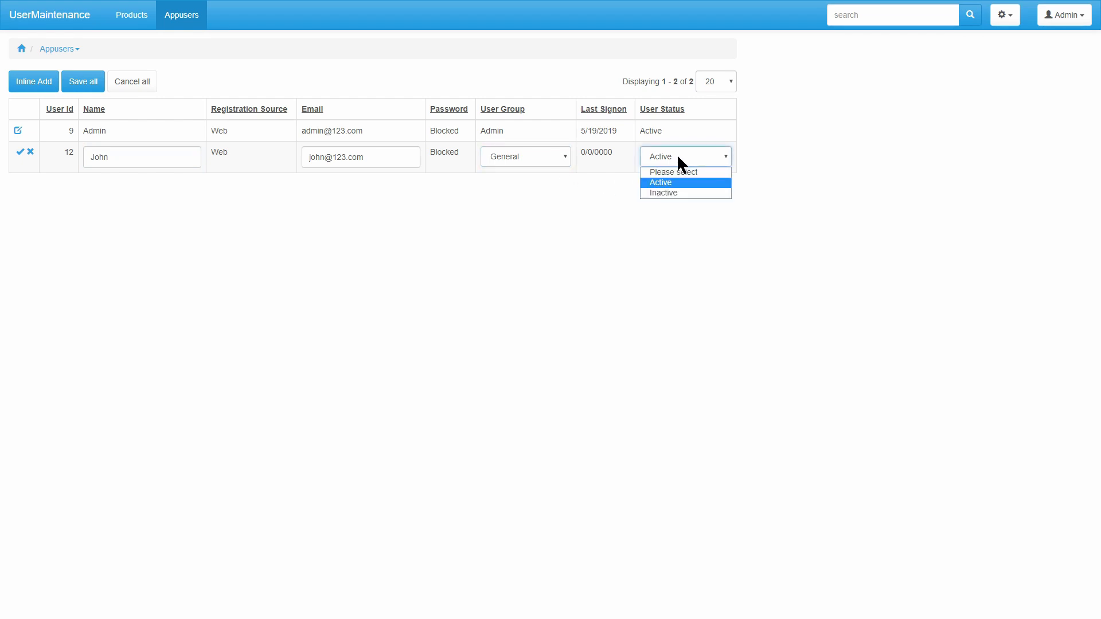
left_click(674, 193)
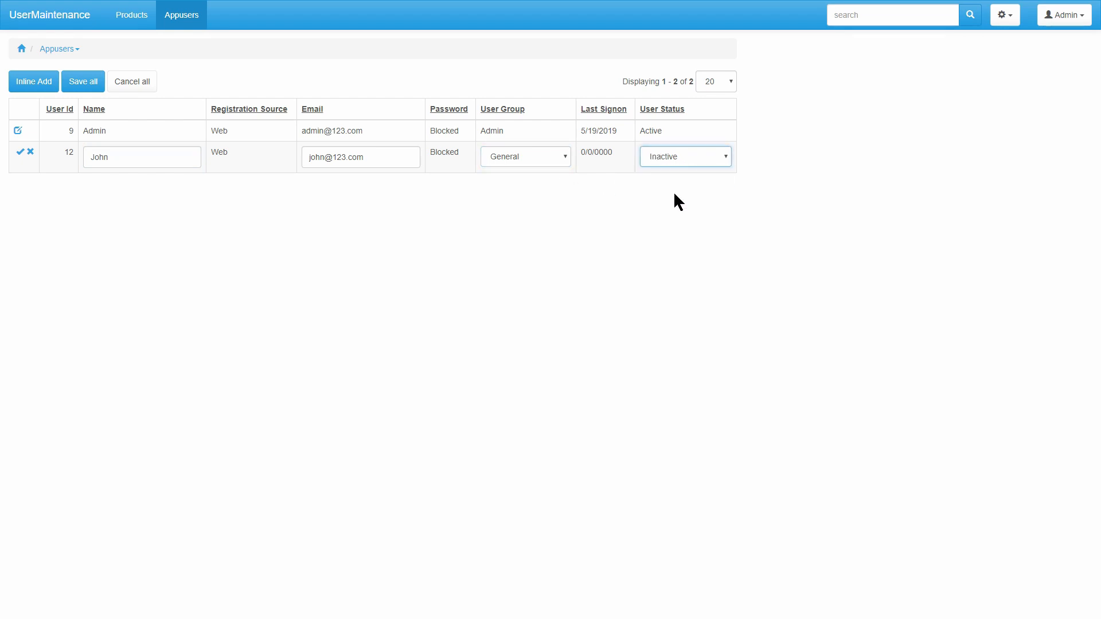
left_click(21, 152)
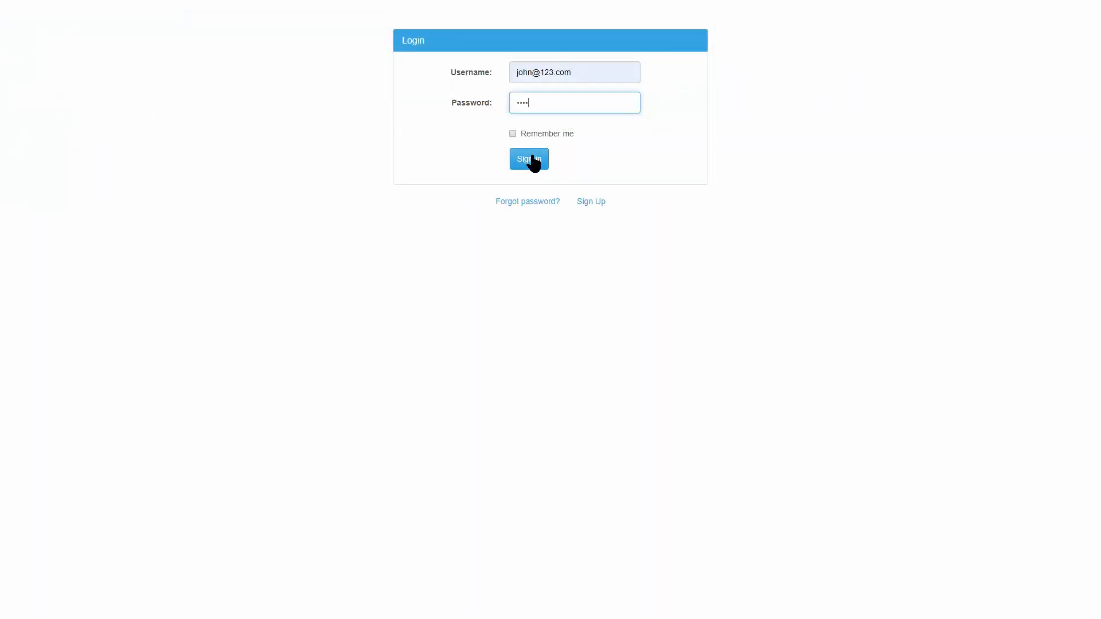
Confirm the inactive user is refused sign-in, then sign in as admin and open Appusers.
left_click(533, 164)
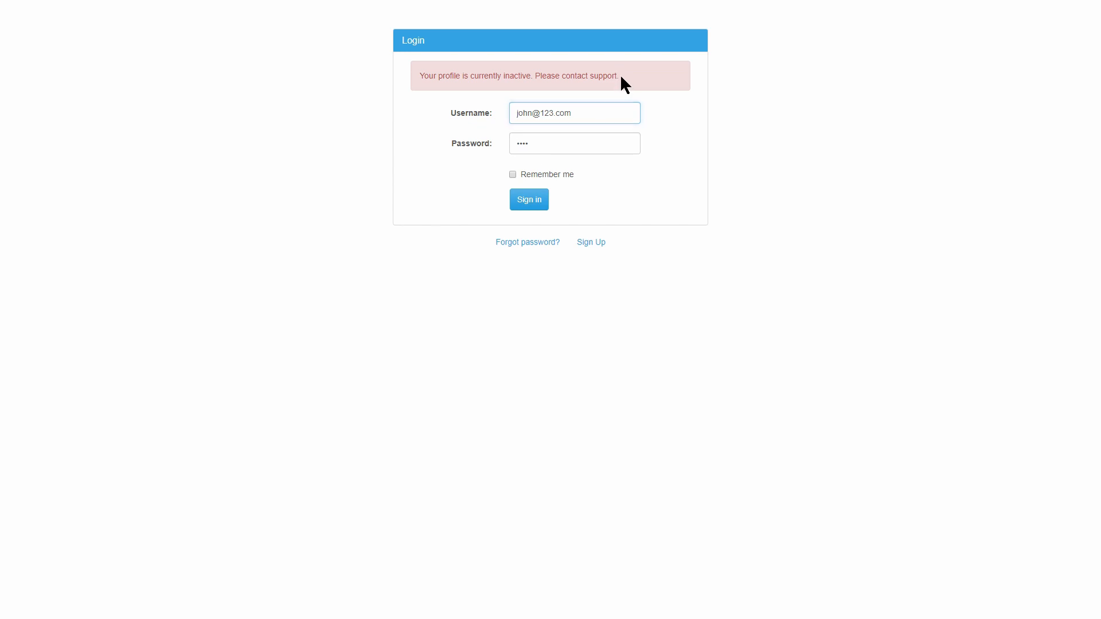
left_click_drag(621, 75, 439, 83)
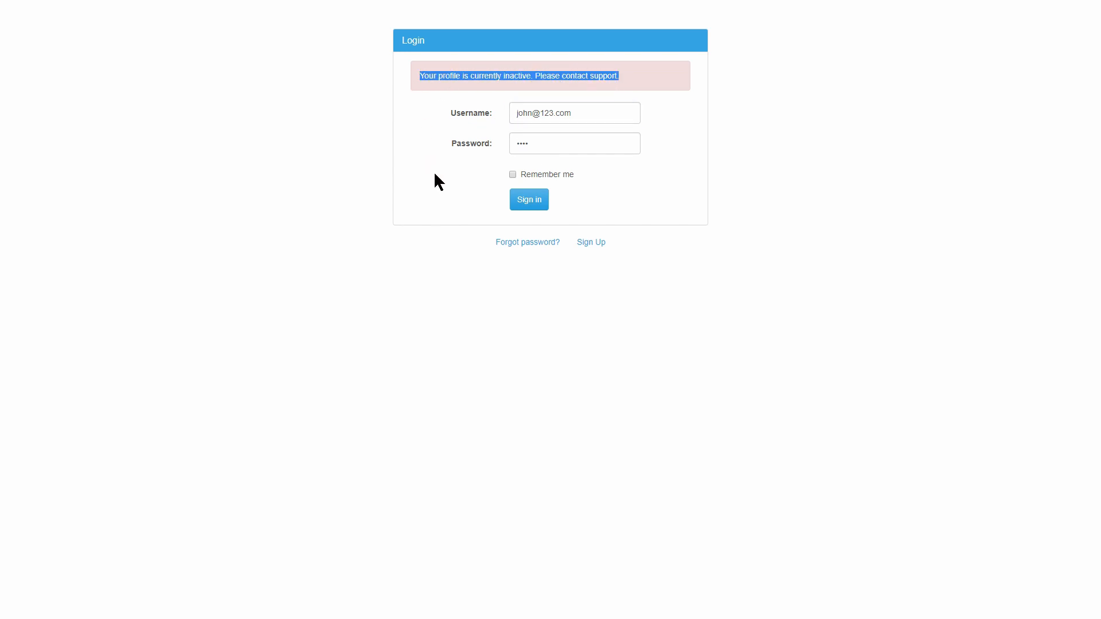
left_click(431, 186)
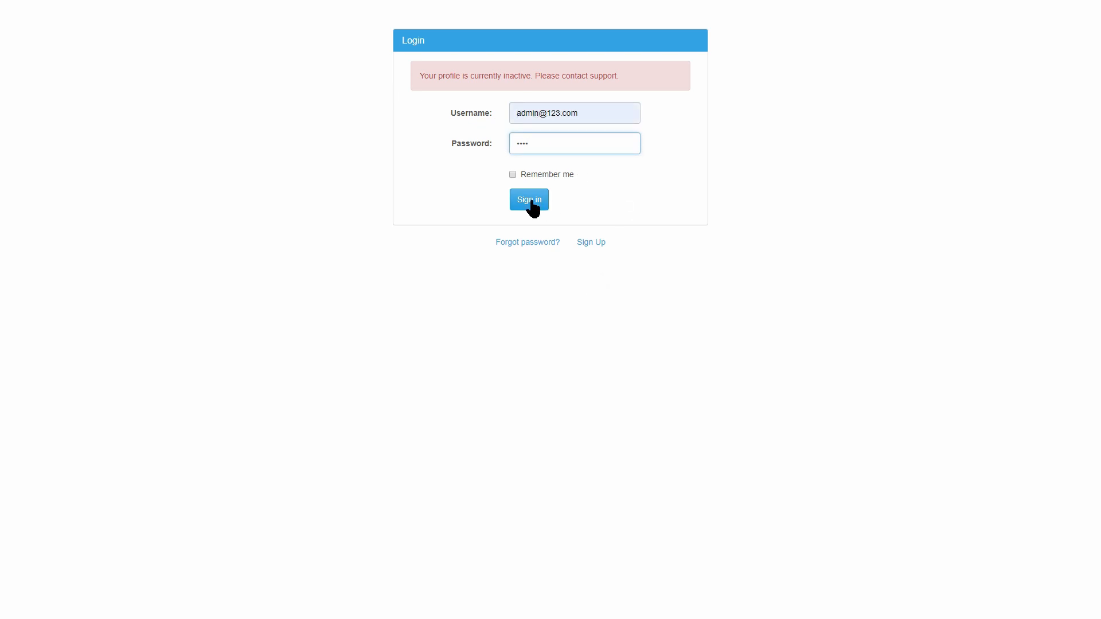
left_click(531, 203)
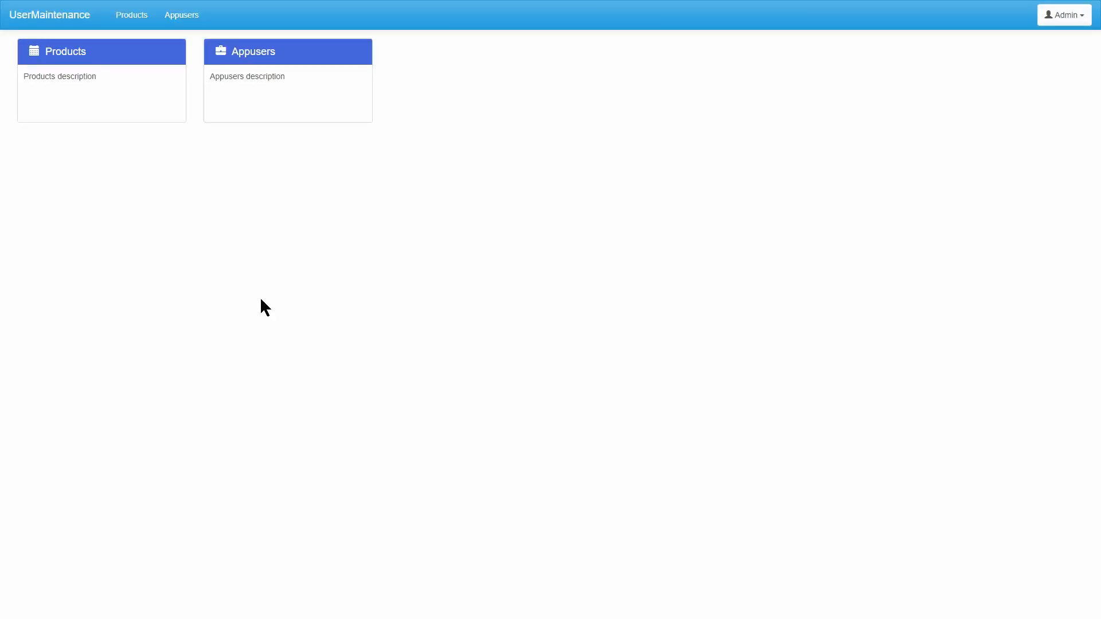
left_click(263, 51)
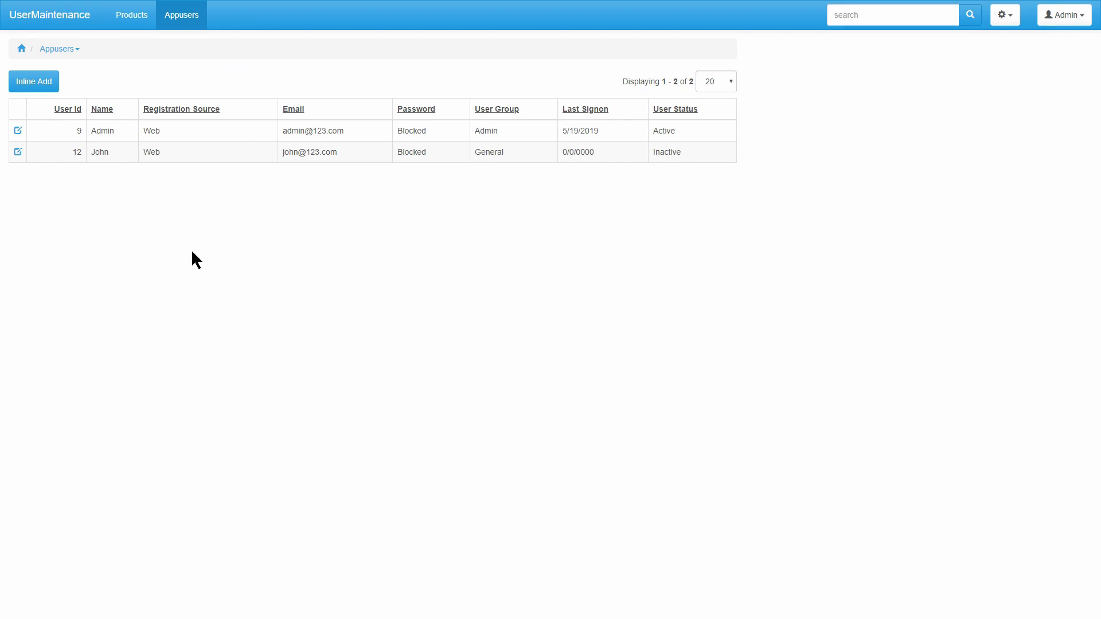
Inline-add a new Active user in the General group with a password, save the row, and check the stored password.
left_click(34, 81)
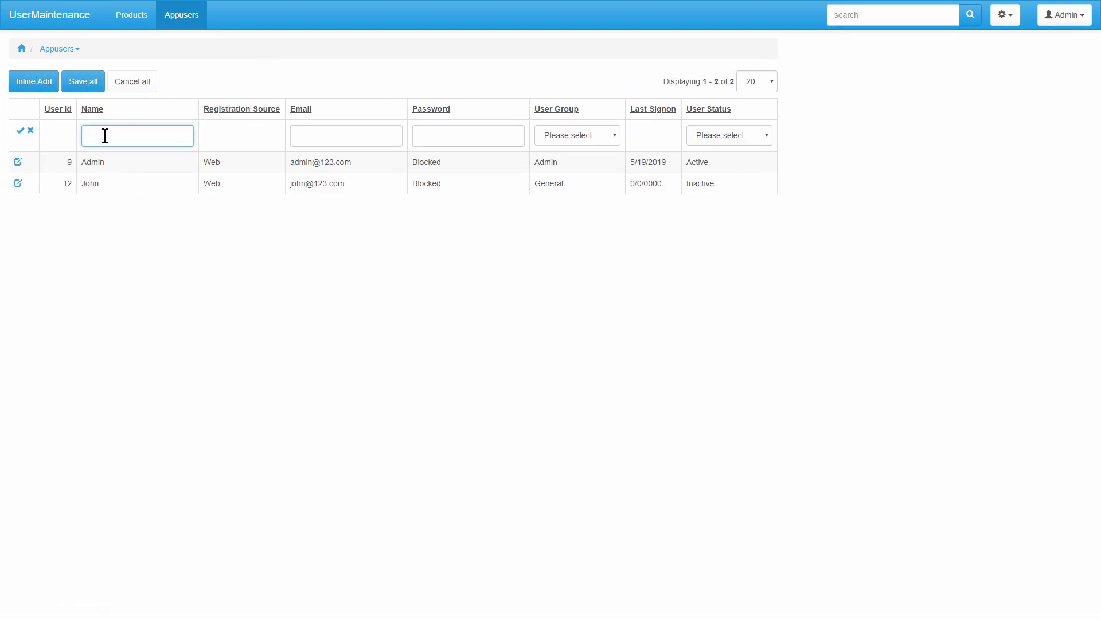
left_click(435, 136)
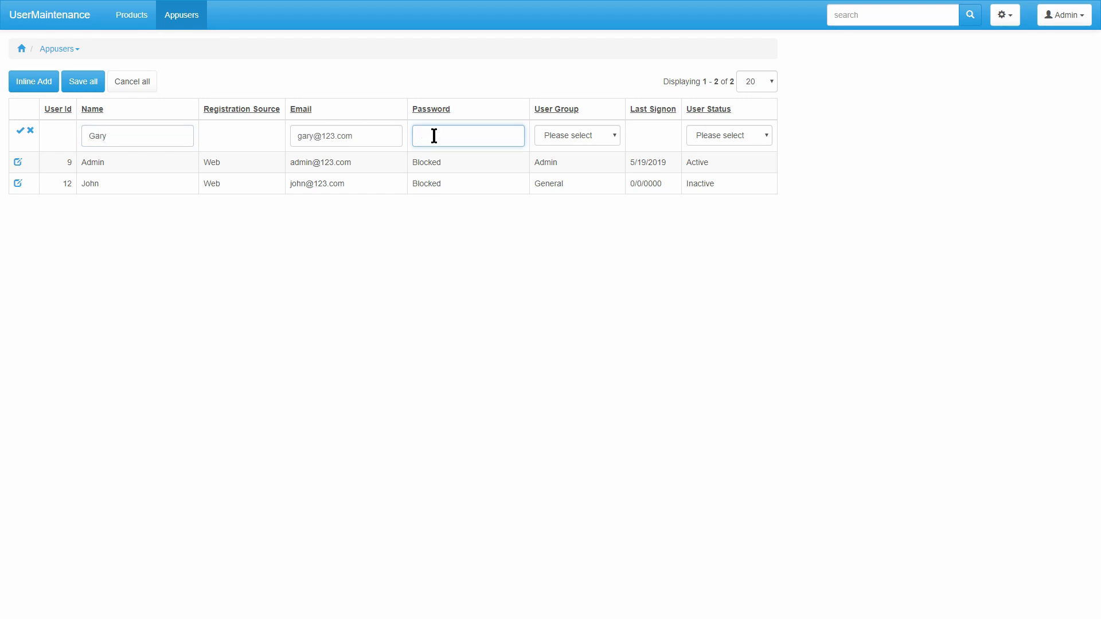
type("4567")
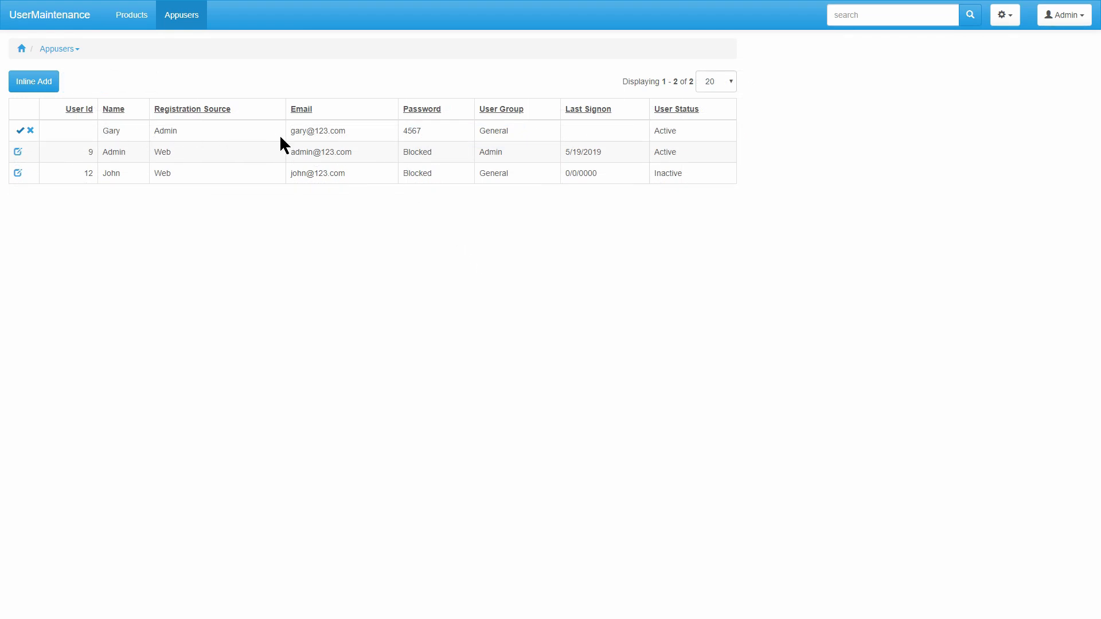
left_click_drag(425, 130, 406, 131)
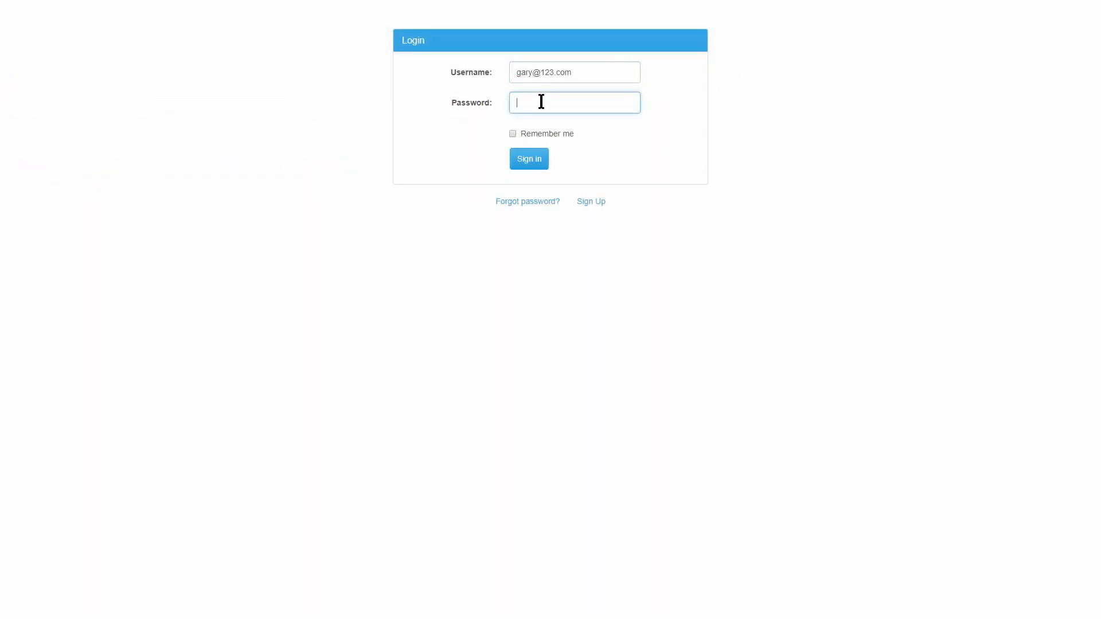
Sign in as the new user and try changing the password to the same one, which is rejected.
type("1234")
left_click(528, 162)
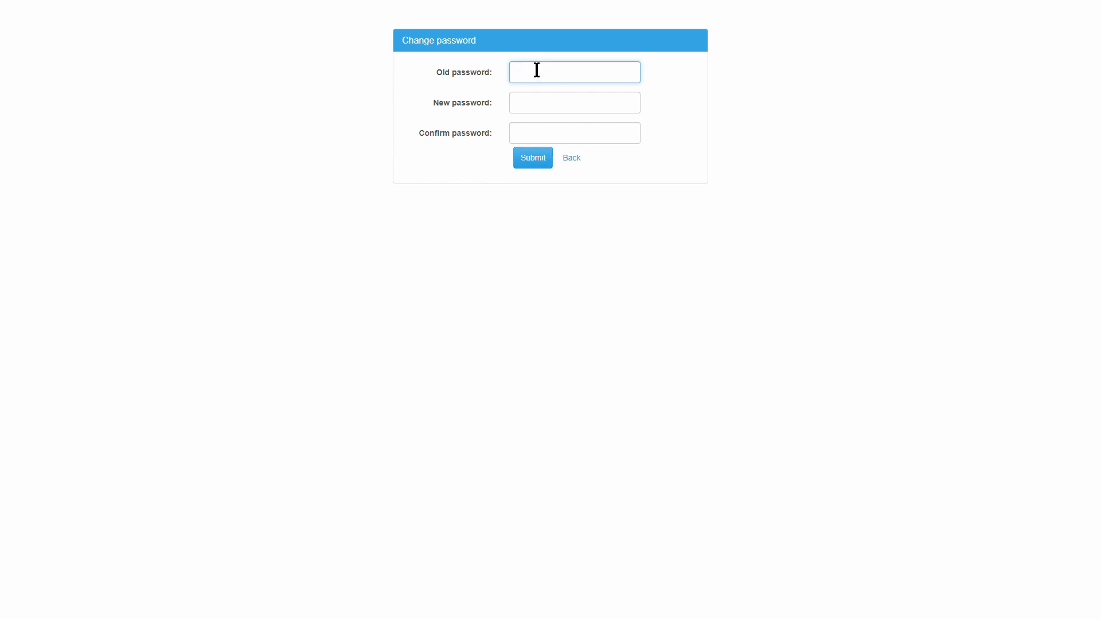
type("•••")
left_click(524, 102)
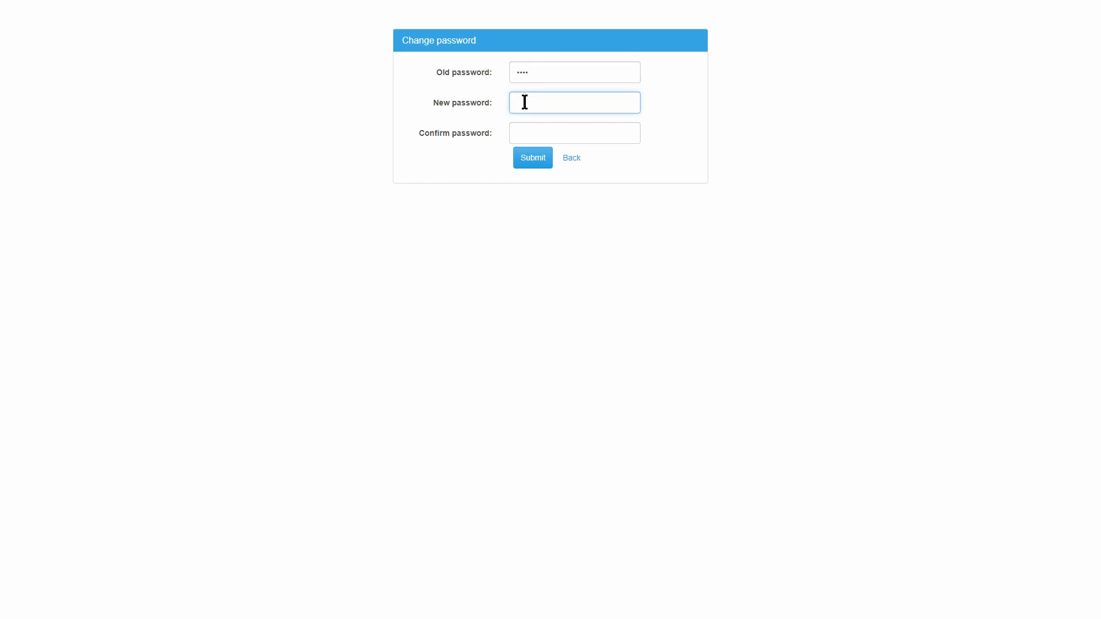
type("••••")
left_click(548, 135)
type("••")
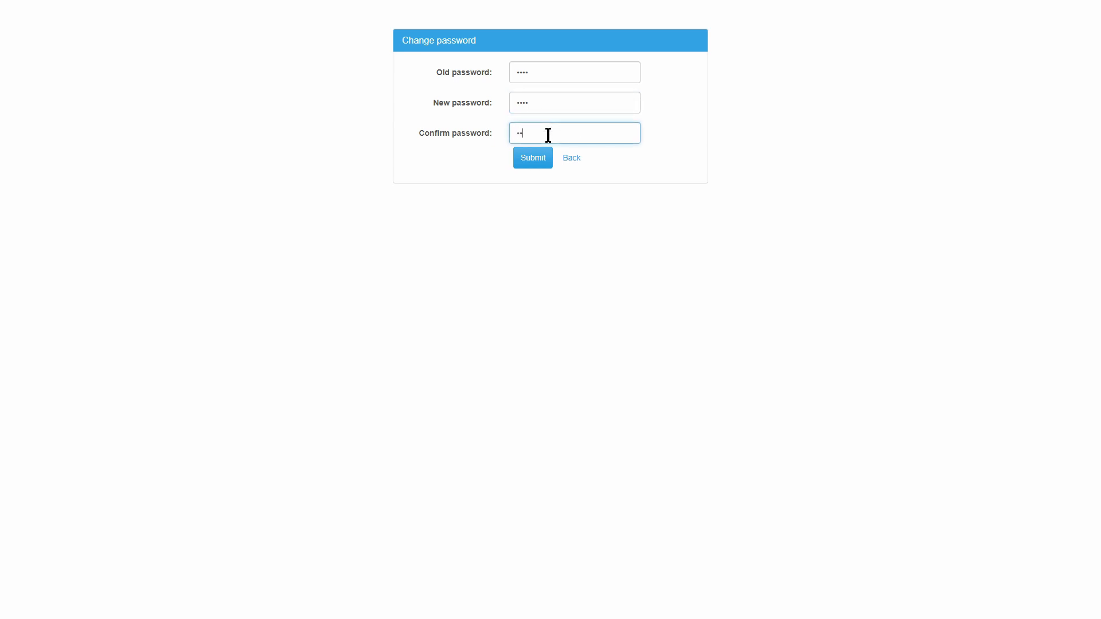
type("••")
left_click(539, 161)
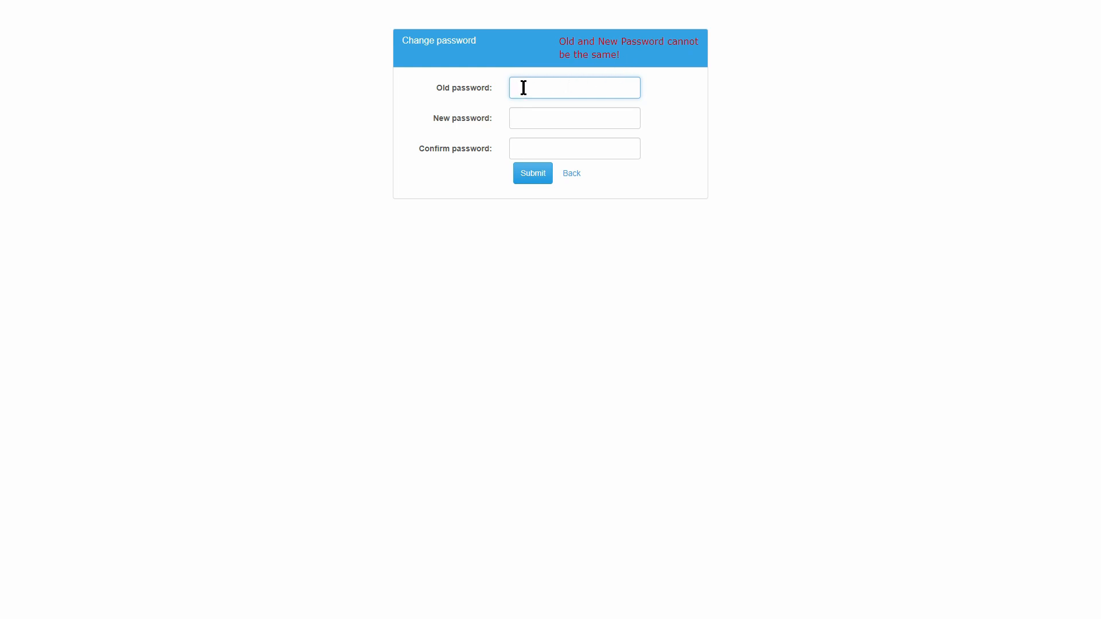
Change the password to a different new password, then return to the login page.
type("a")
left_click(541, 118)
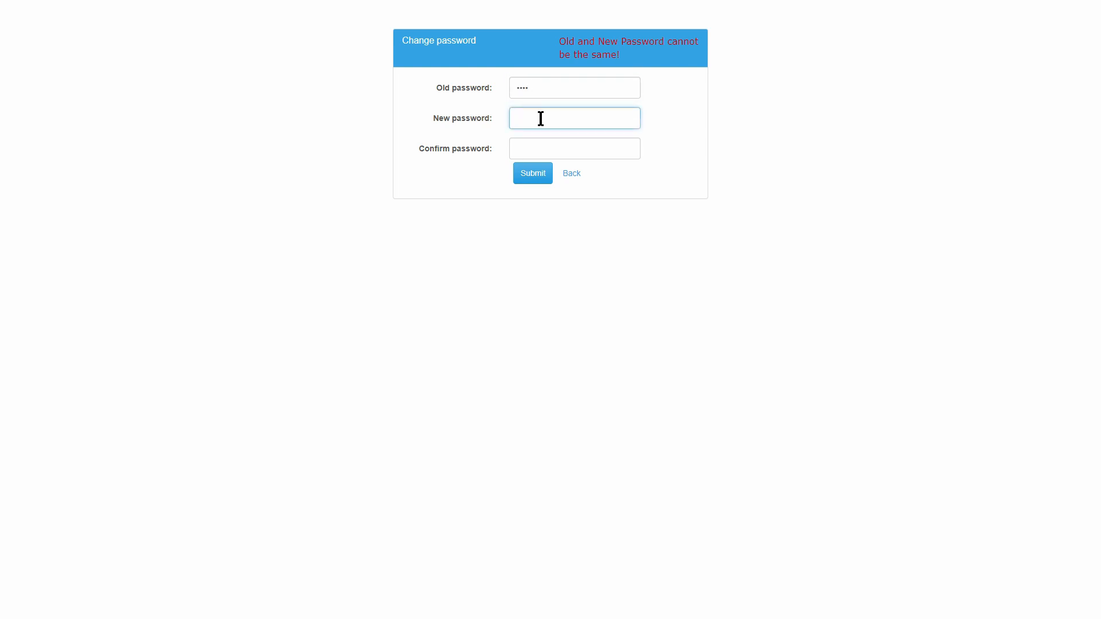
type("abcd")
left_click(550, 149)
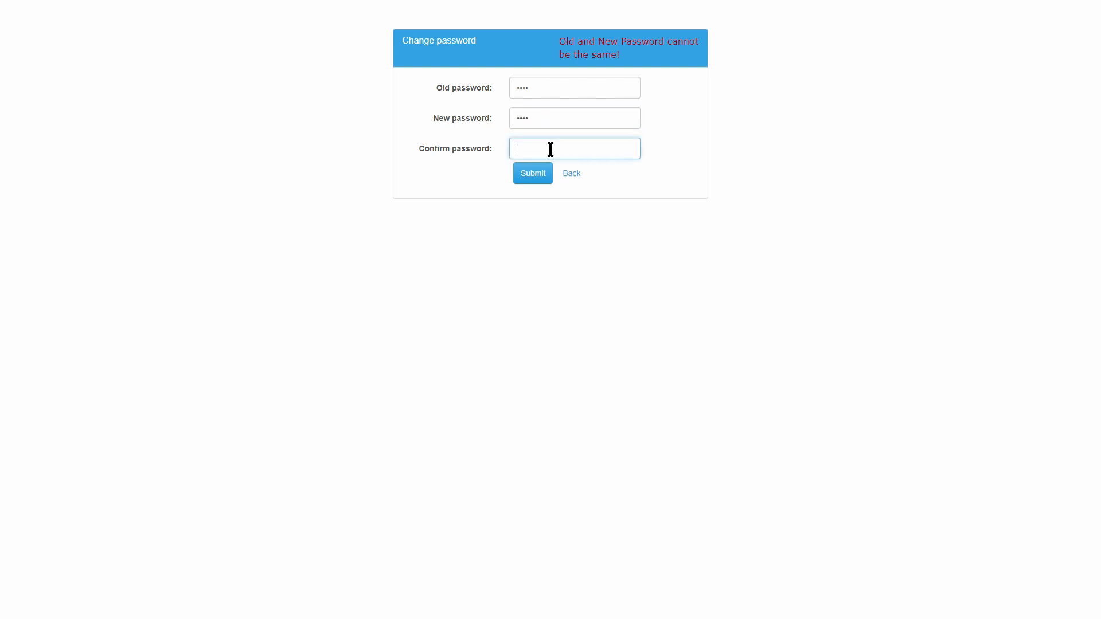
type("abcd")
left_click(532, 174)
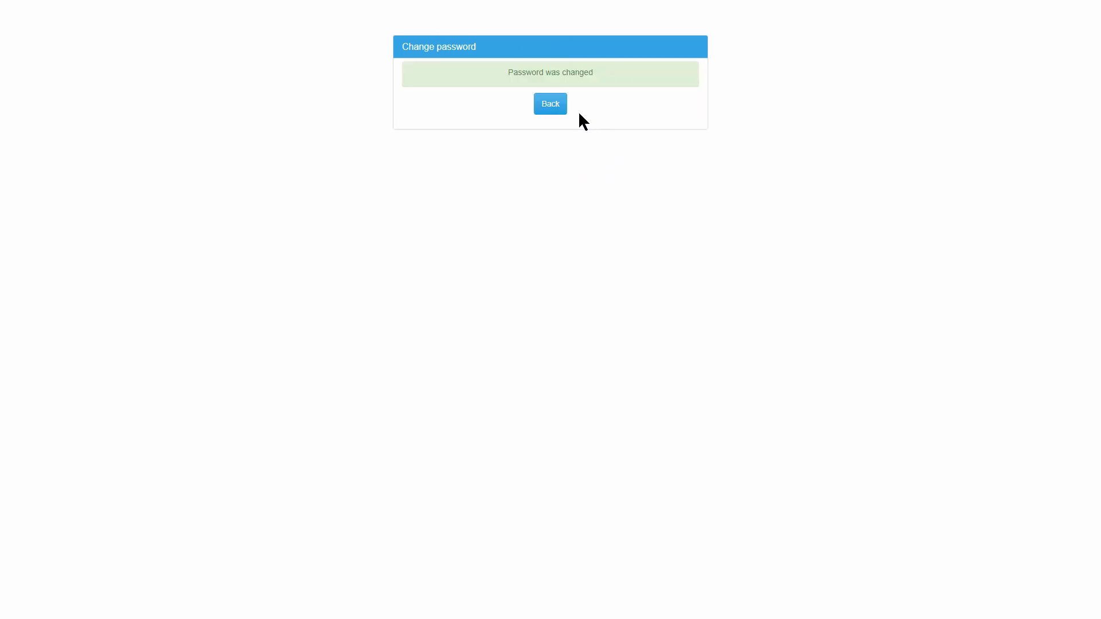
left_click(552, 105)
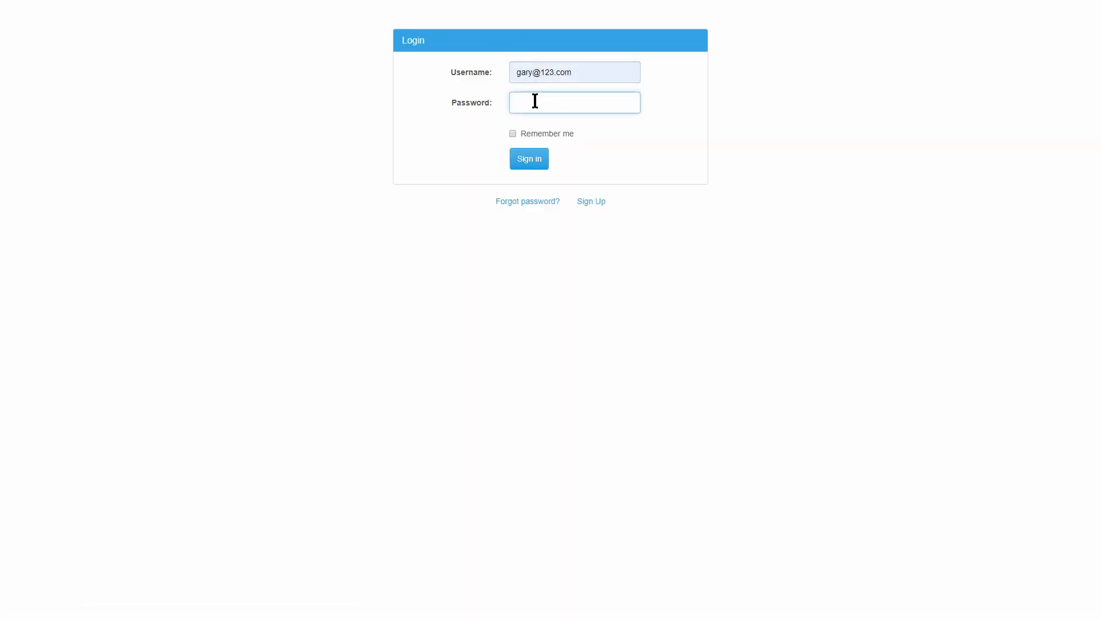
Sign in with the changed password, then as Admin, and check the new user's row in Appusers.
left_click(535, 101)
type("••••")
left_click(530, 160)
left_click(530, 162)
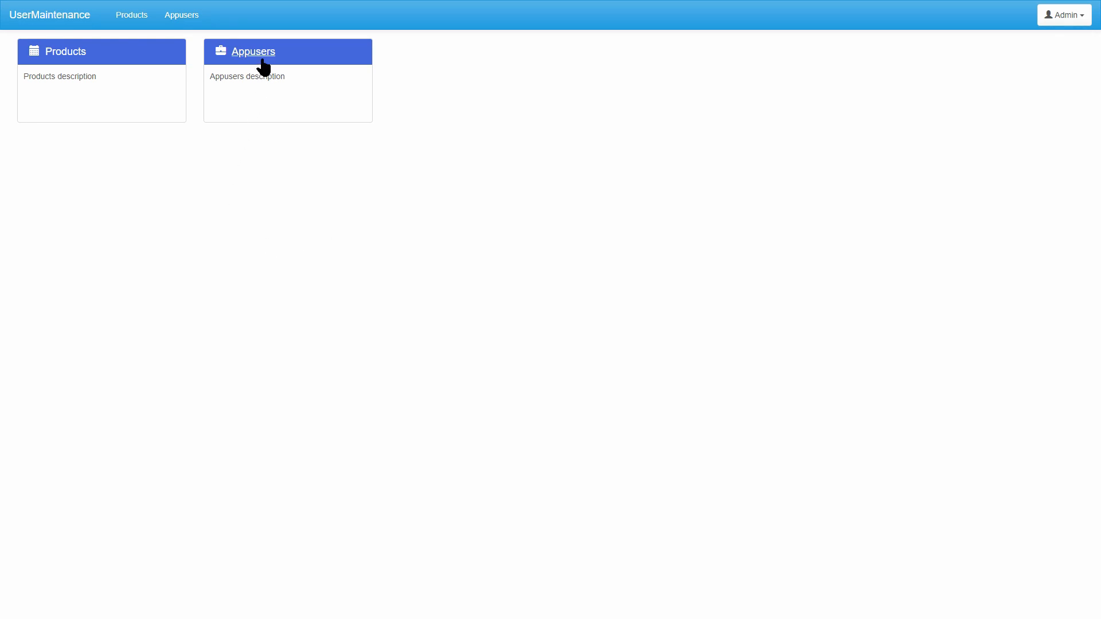
left_click(259, 53)
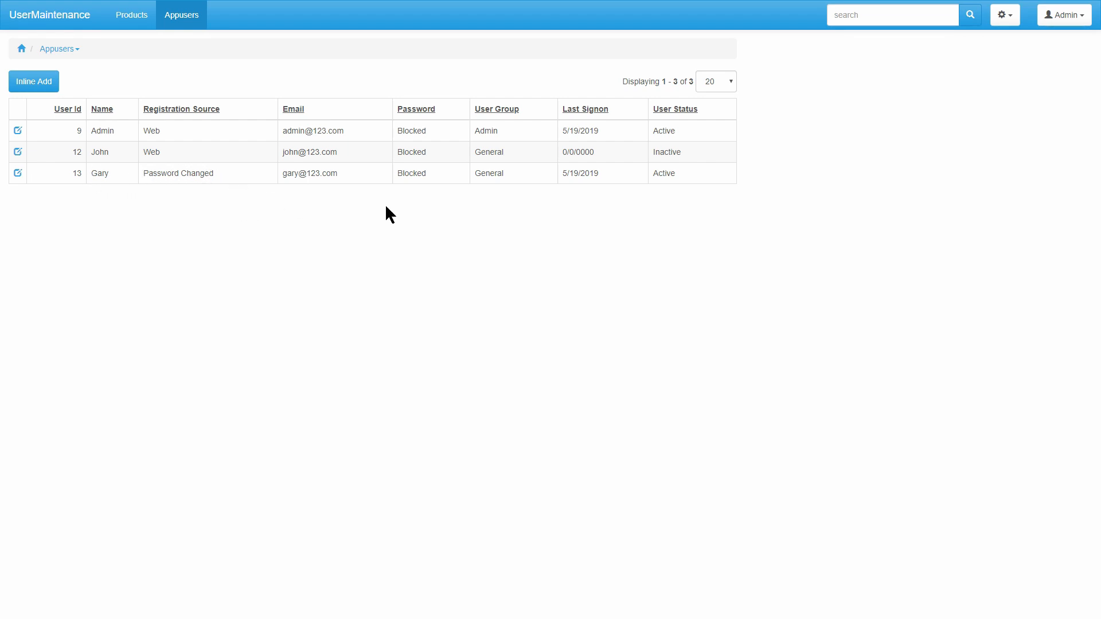
left_click_drag(593, 173, 562, 173)
left_click(352, 177)
left_click_drag(425, 173, 397, 174)
left_click(217, 270)
View the admin's Change password page and leave it without changes.
left_click(1072, 16)
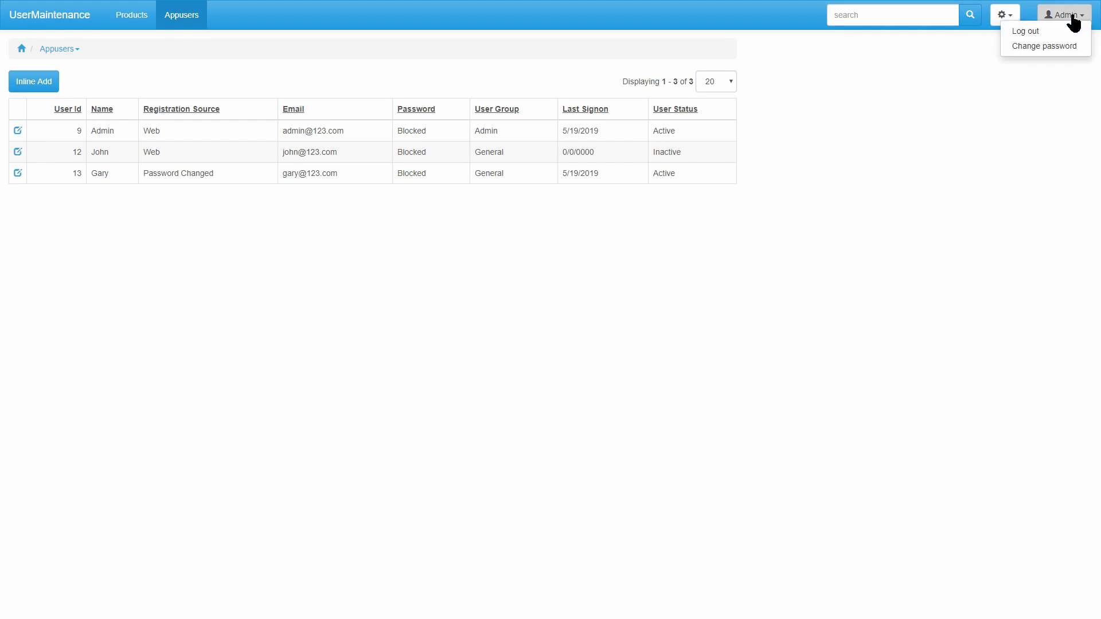
left_click(1062, 45)
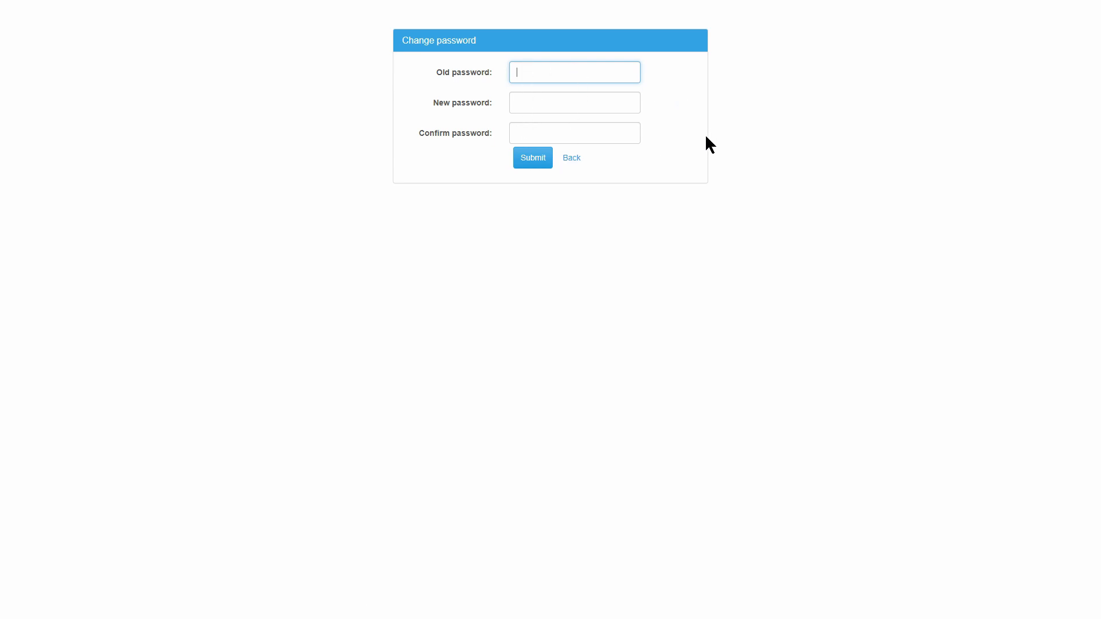
left_click(573, 159)
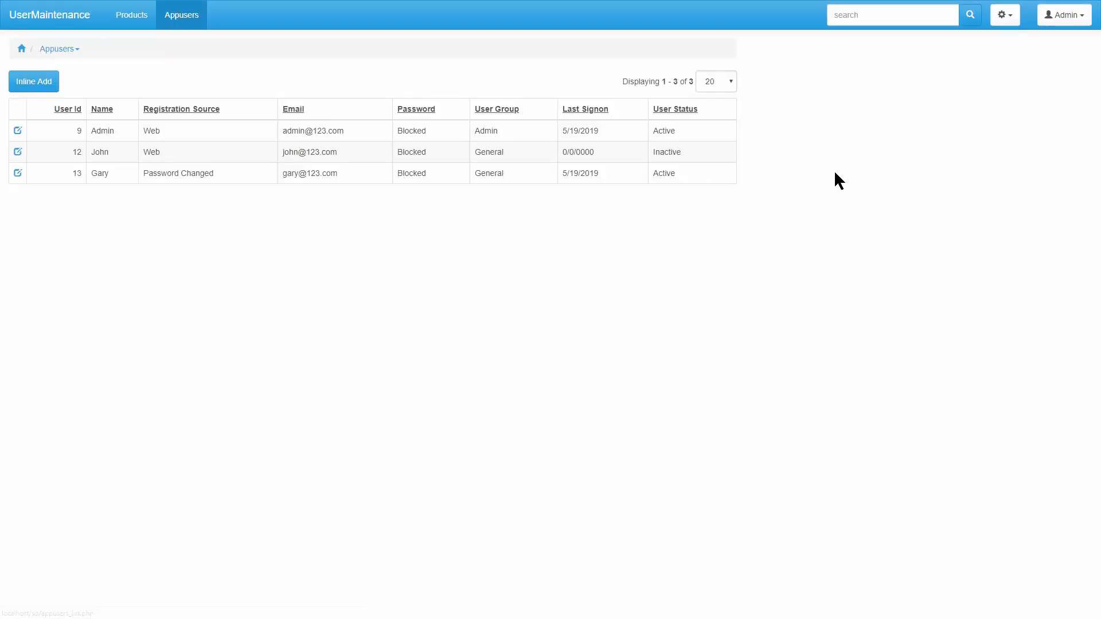